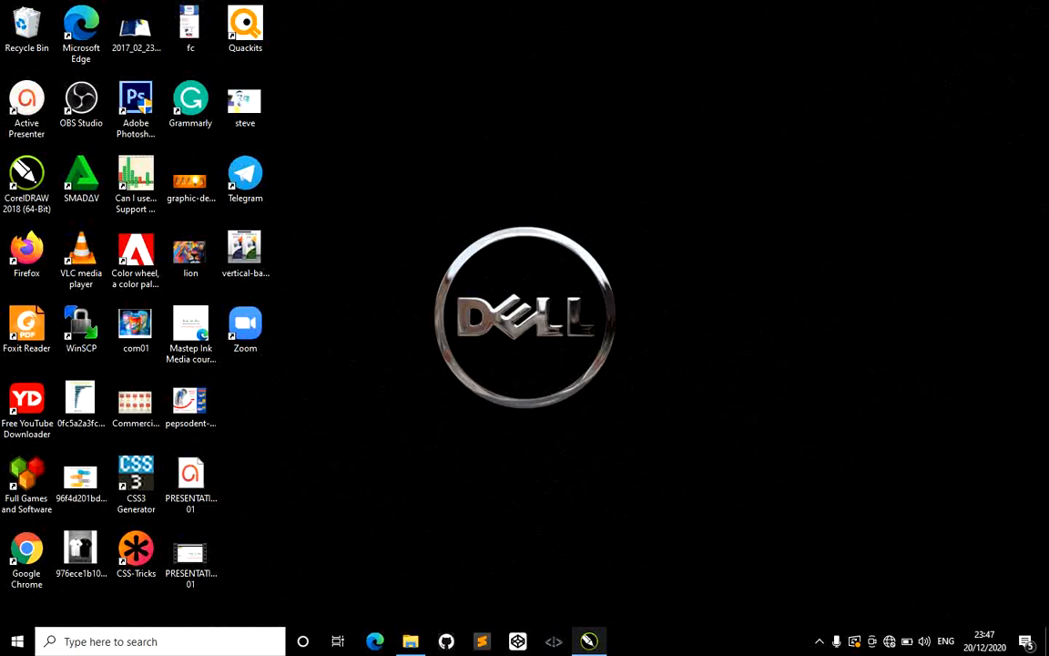
Open CorelDRAW 2018 and start a new document named egg.
{"action": "left_click", "coordinate": [588, 639]}
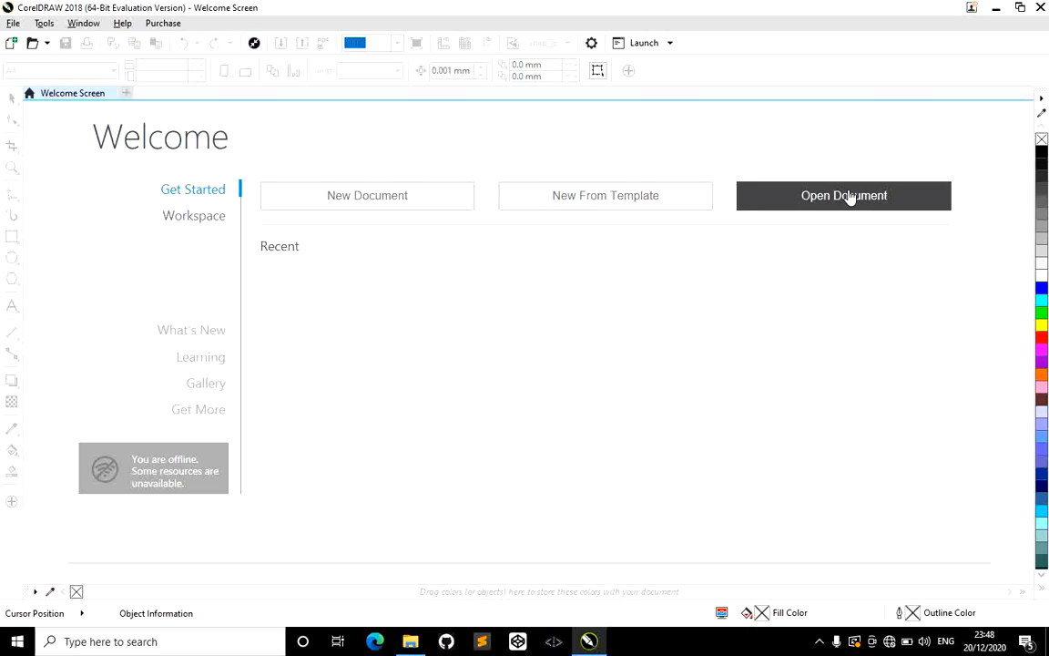
{"action": "left_click", "coordinate": [358, 202]}
{"action": "left_click", "coordinate": [345, 189]}
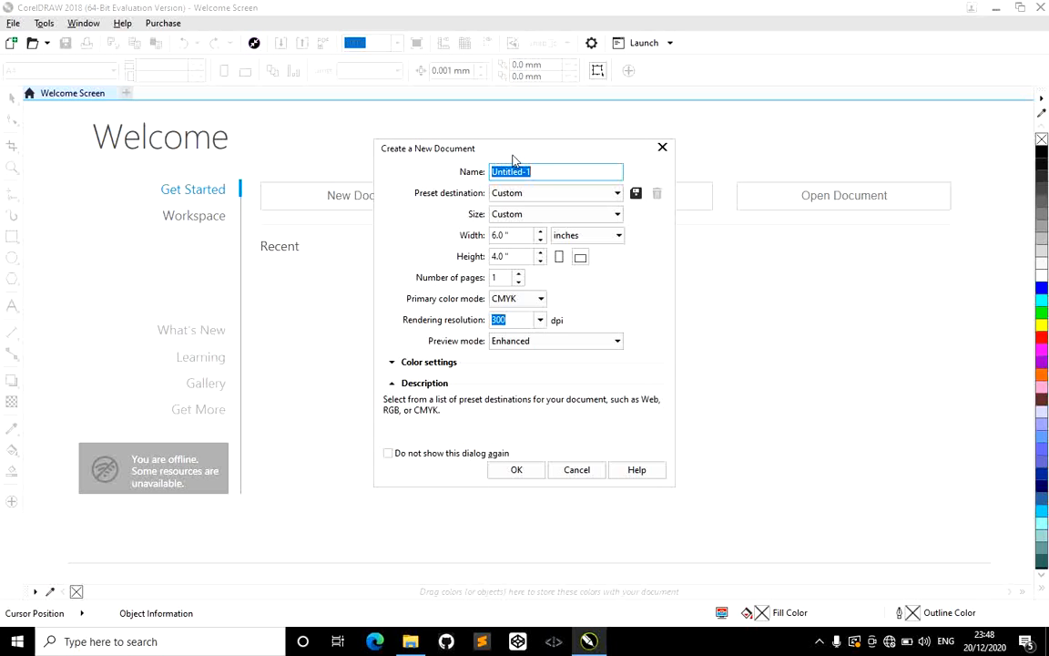
{"action": "left_click_drag", "start_coordinate": [515, 149], "coordinate": [462, 174]}
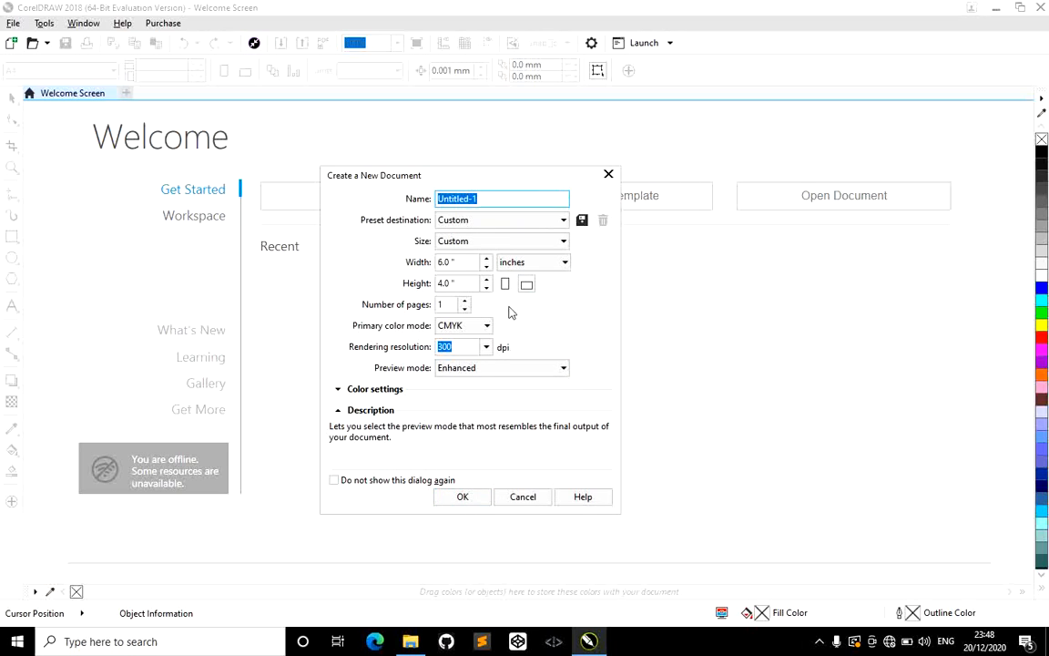
{"action": "left_click", "coordinate": [489, 198]}
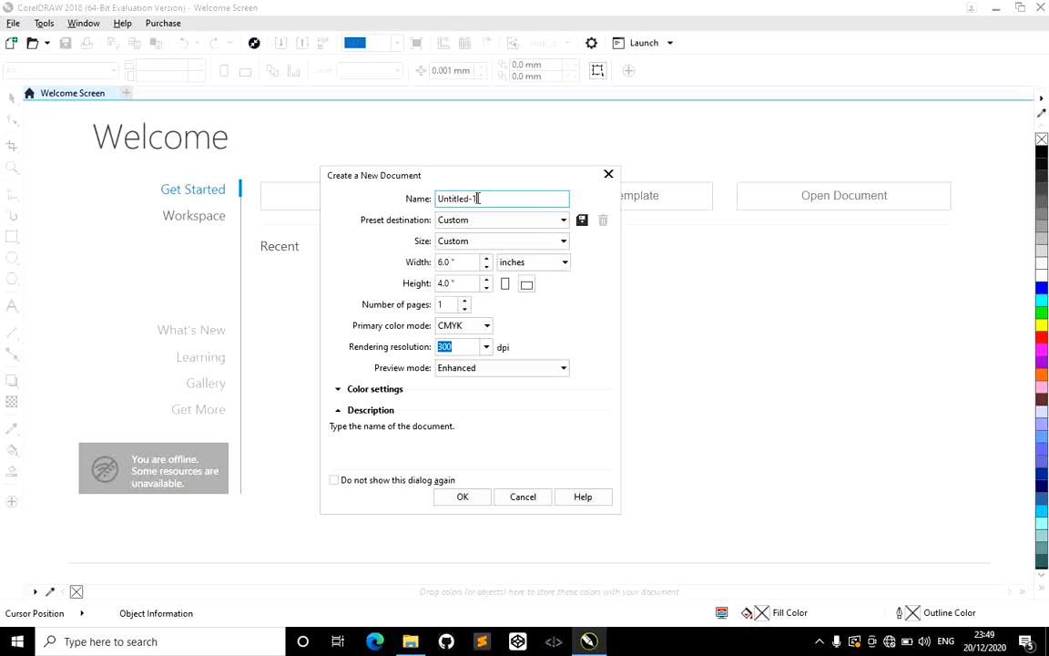
{"action": "left_click_drag", "start_coordinate": [489, 197], "coordinate": [434, 202]}
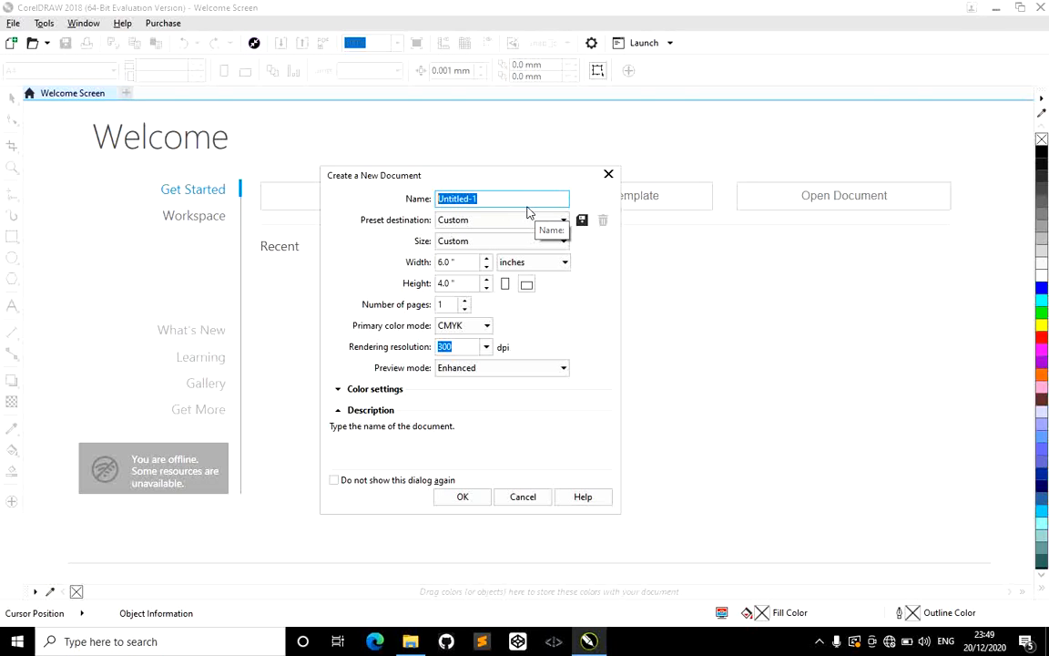
{"action": "type", "text": "egg"}
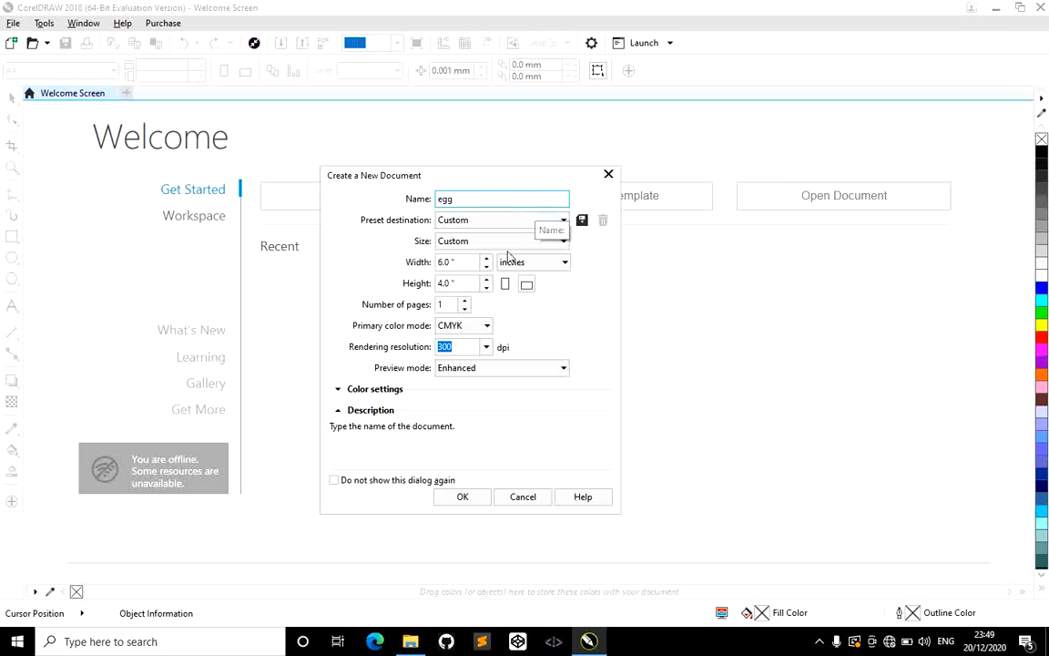
Set the new document's page size to 10 by 5, with inches as the unit.
{"action": "left_click", "coordinate": [441, 262]}
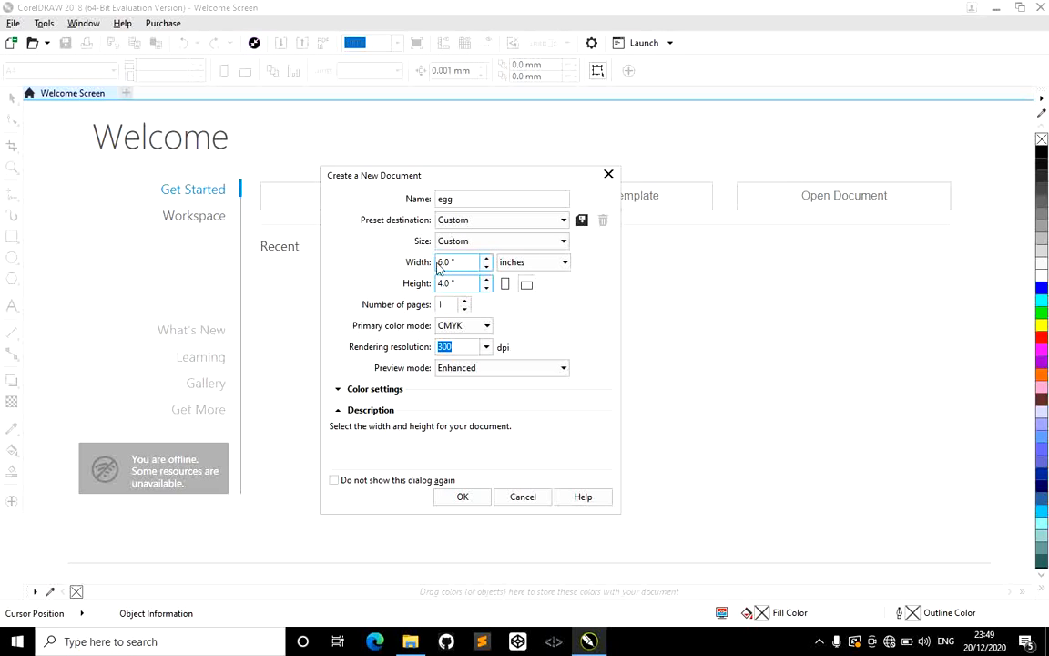
{"action": "left_click", "coordinate": [450, 263]}
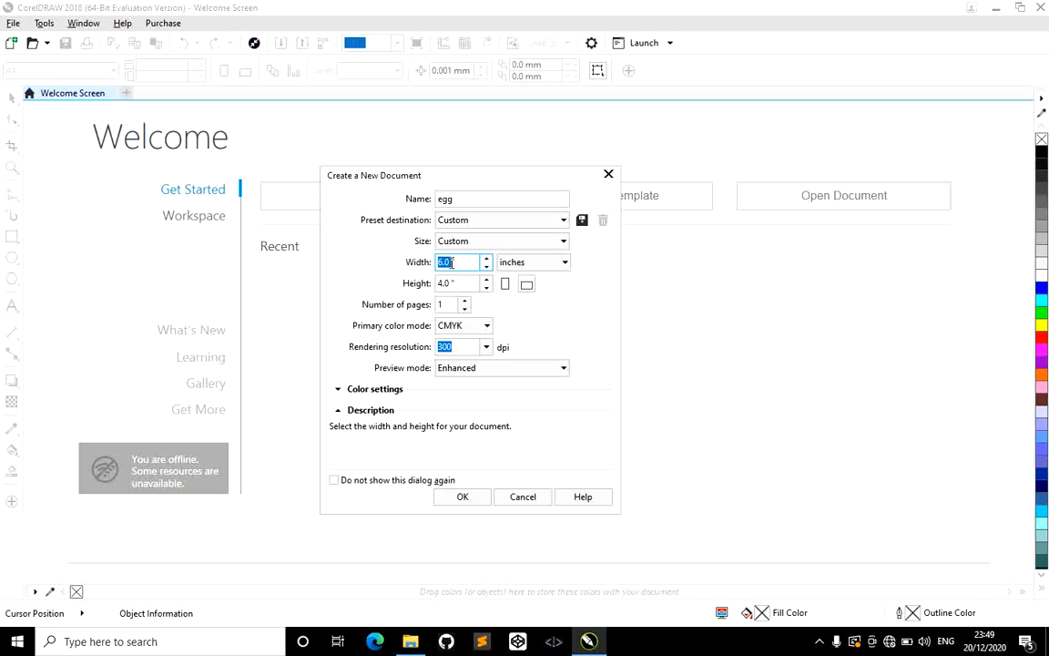
{"action": "type", "text": "10"}
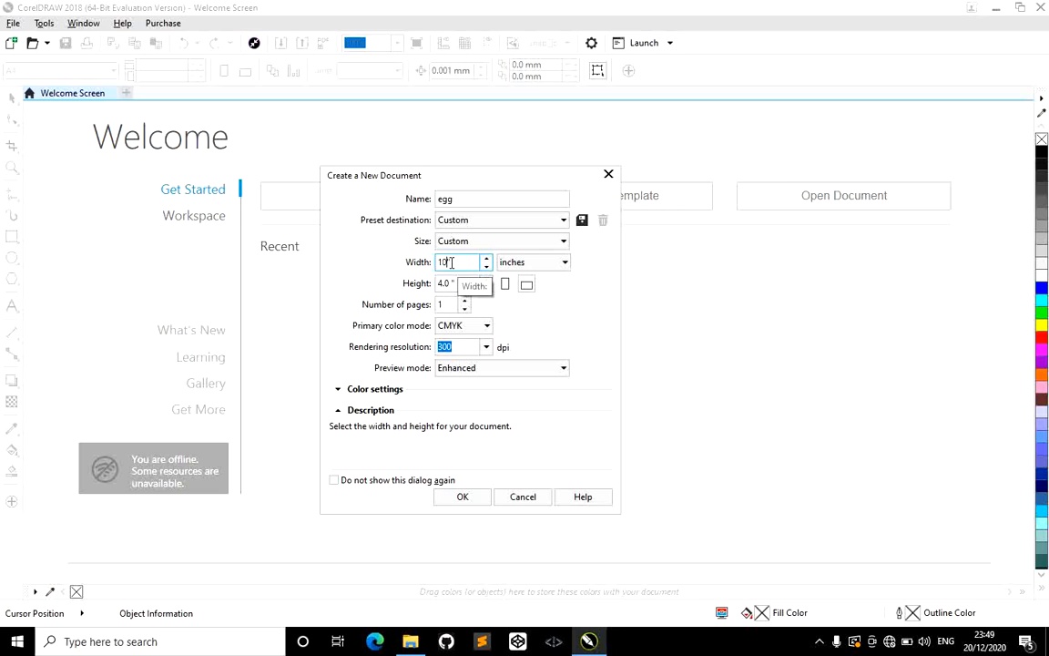
{"action": "left_click", "coordinate": [446, 286]}
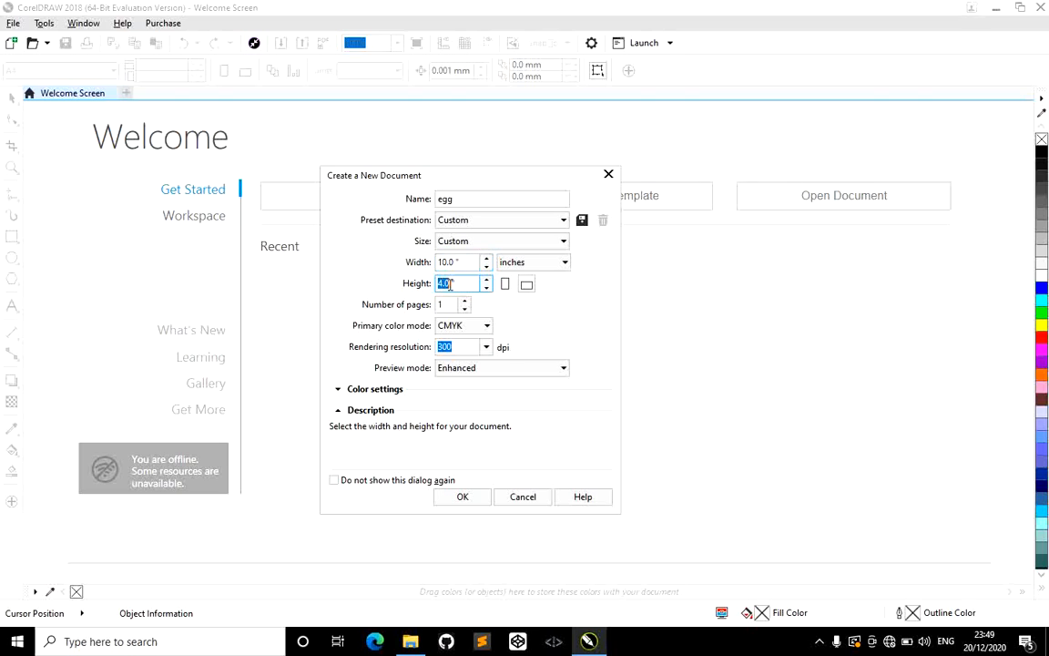
{"action": "type", "text": "5"}
{"action": "left_click", "coordinate": [517, 264]}
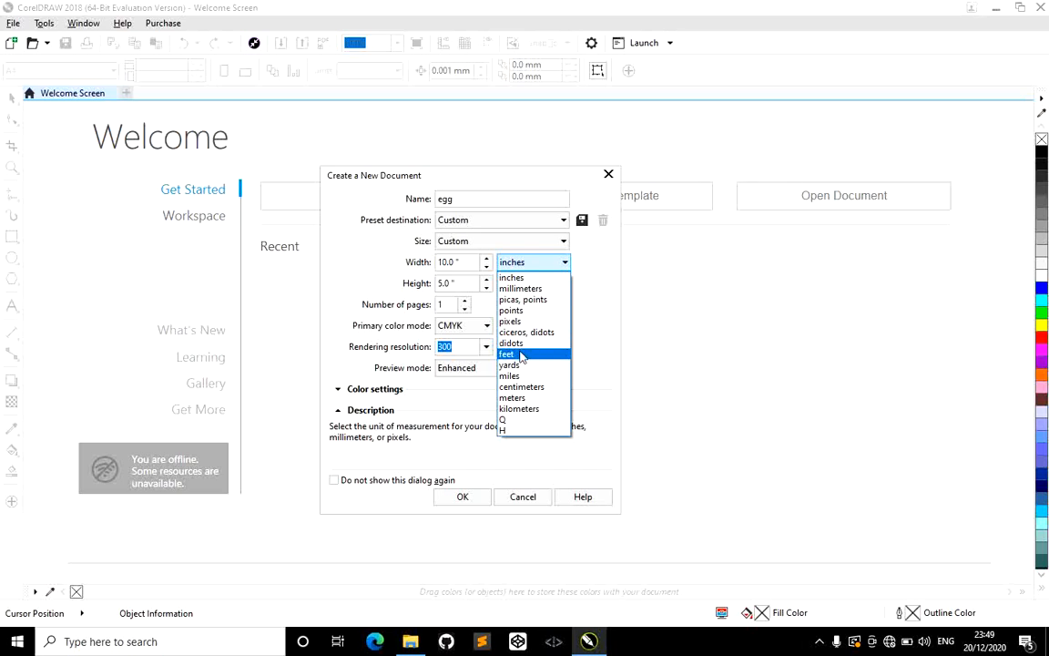
{"action": "left_click", "coordinate": [520, 263]}
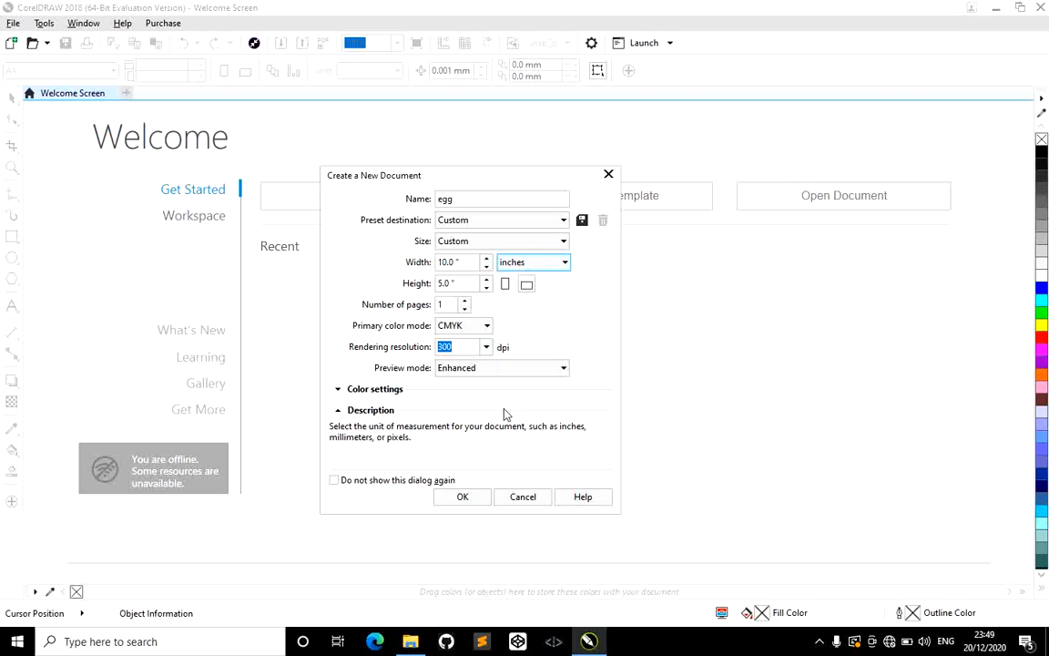
Switch the page between portrait and landscape, choose landscape, and create the document.
{"action": "left_click", "coordinate": [506, 283]}
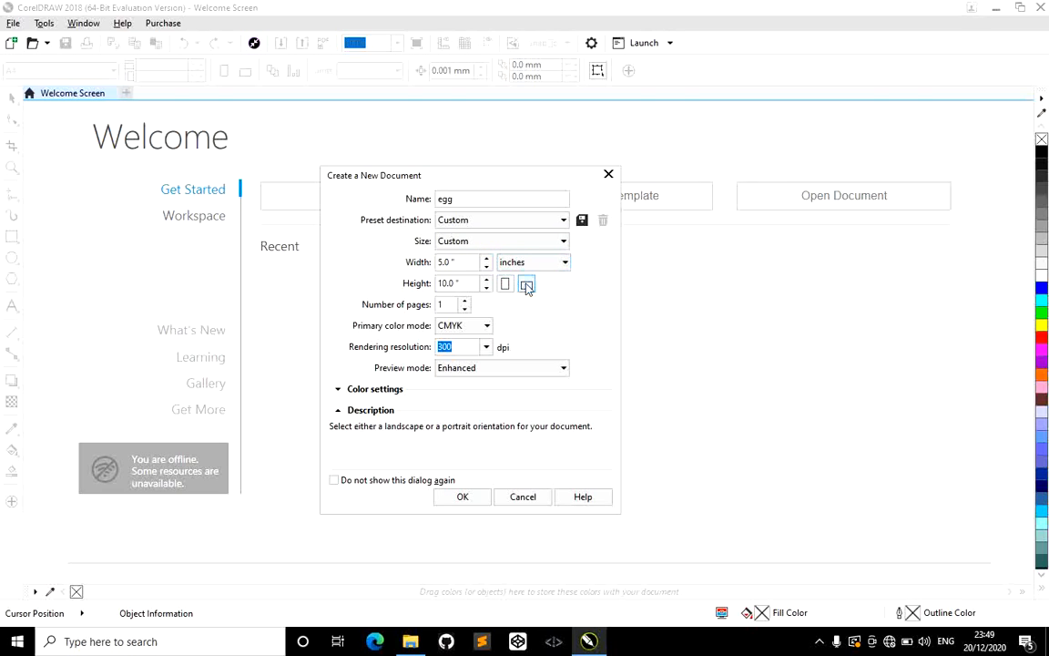
{"action": "left_click", "coordinate": [527, 285]}
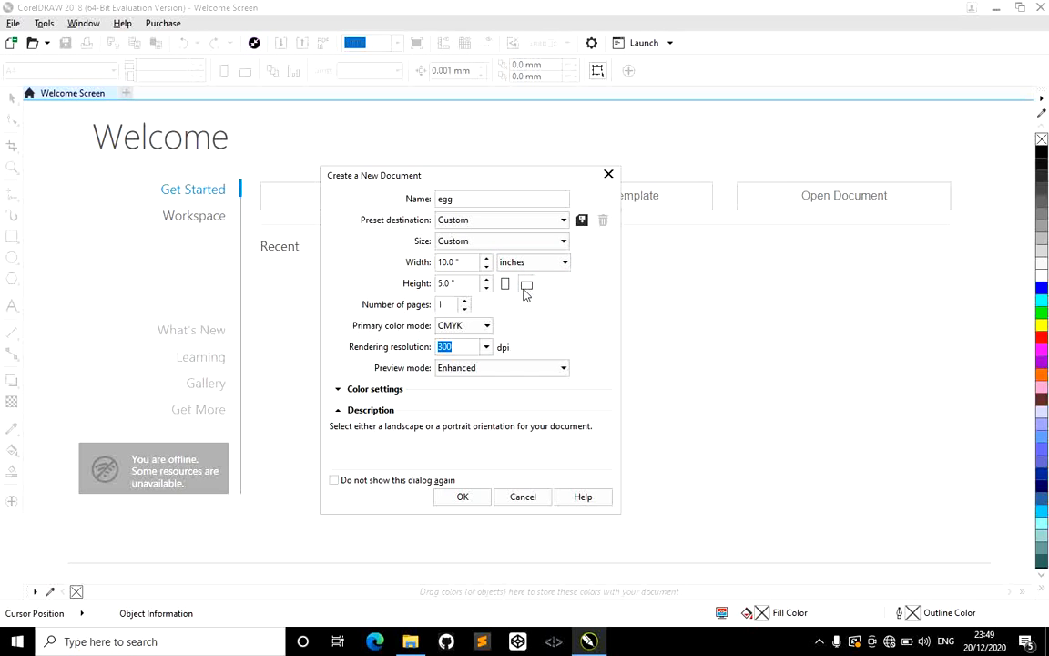
{"action": "left_click", "coordinate": [527, 288]}
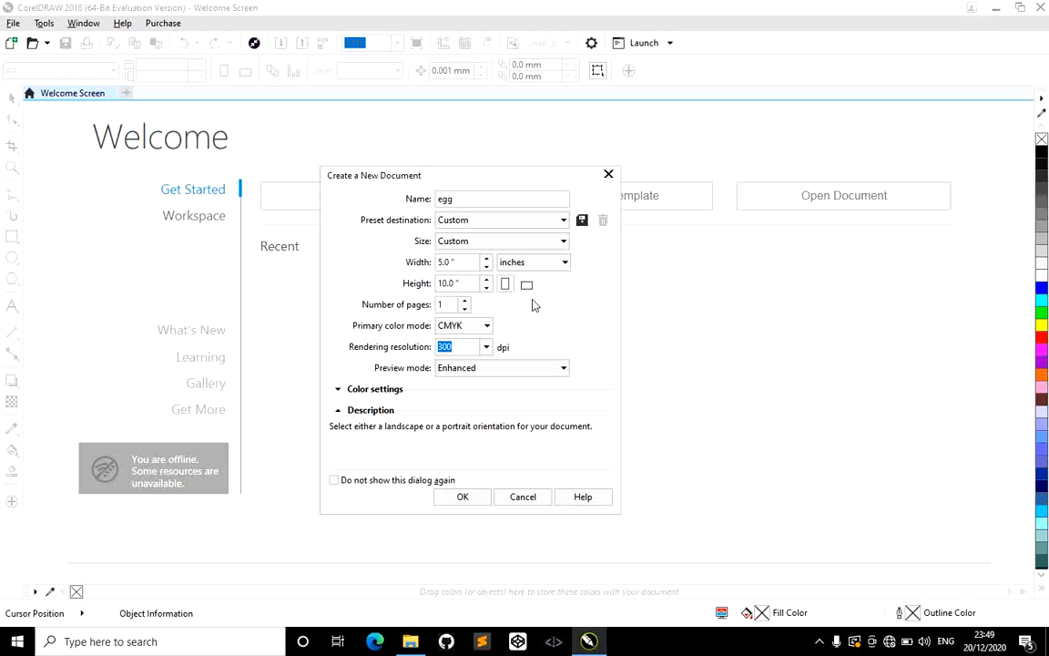
{"action": "left_click", "coordinate": [527, 285]}
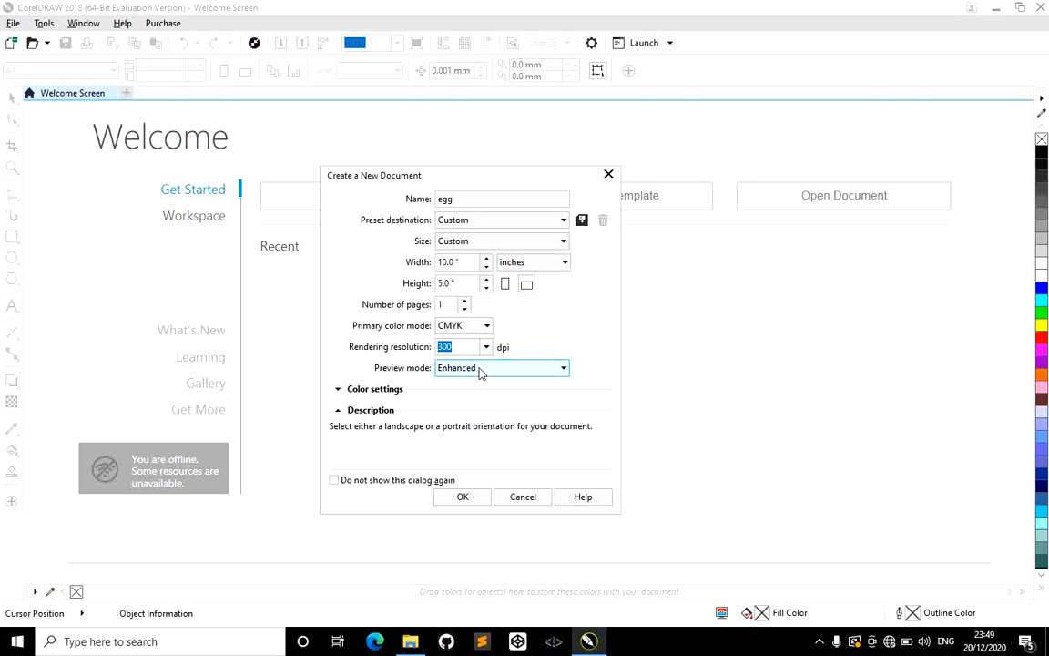
{"action": "left_click", "coordinate": [461, 497]}
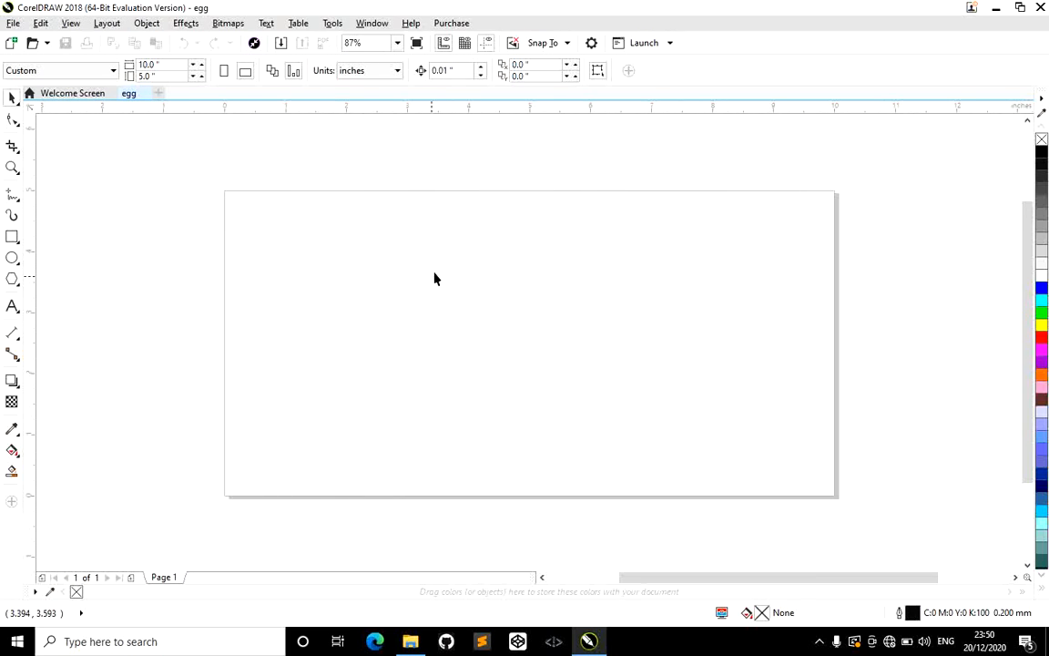
Place a horizontal guideline at 4.5 inches and a vertical guideline at about 1.2 inches on the page.
{"action": "right_click", "coordinate": [366, 243]}
{"action": "left_click", "coordinate": [314, 217]}
{"action": "left_click_drag", "start_coordinate": [373, 109], "coordinate": [397, 282]}
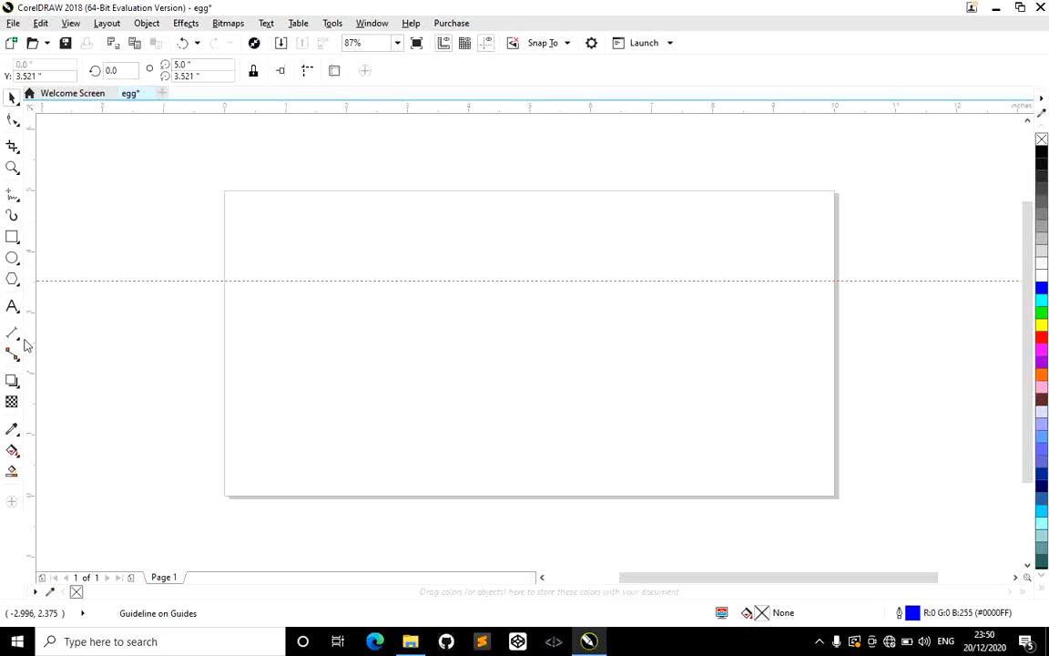
{"action": "left_click_drag", "start_coordinate": [30, 344], "coordinate": [343, 335]}
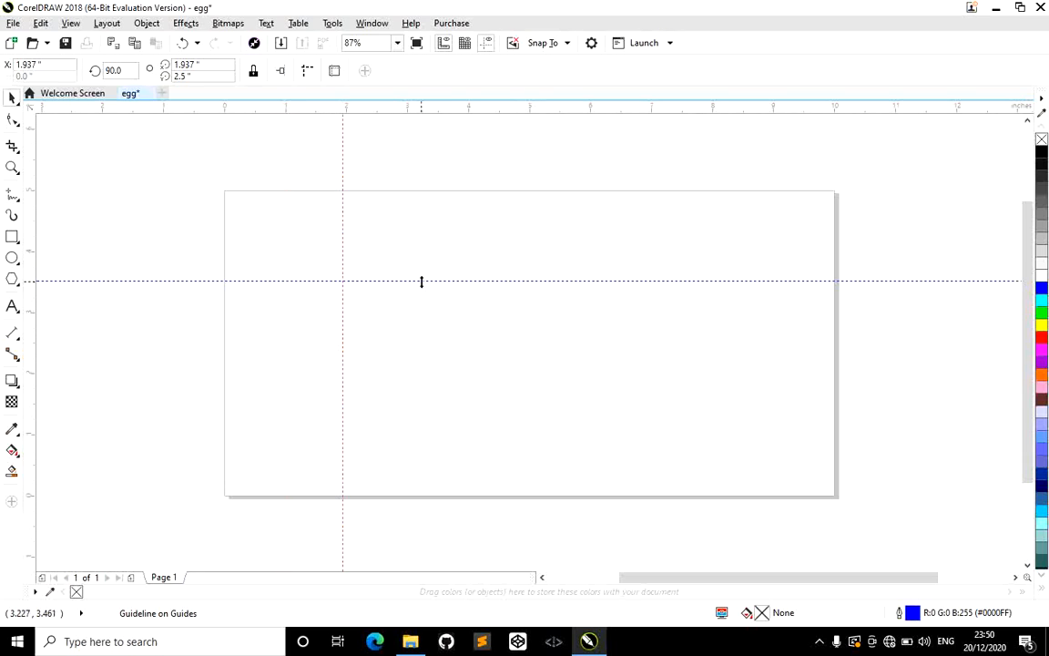
{"action": "left_click_drag", "start_coordinate": [422, 281], "coordinate": [401, 220]}
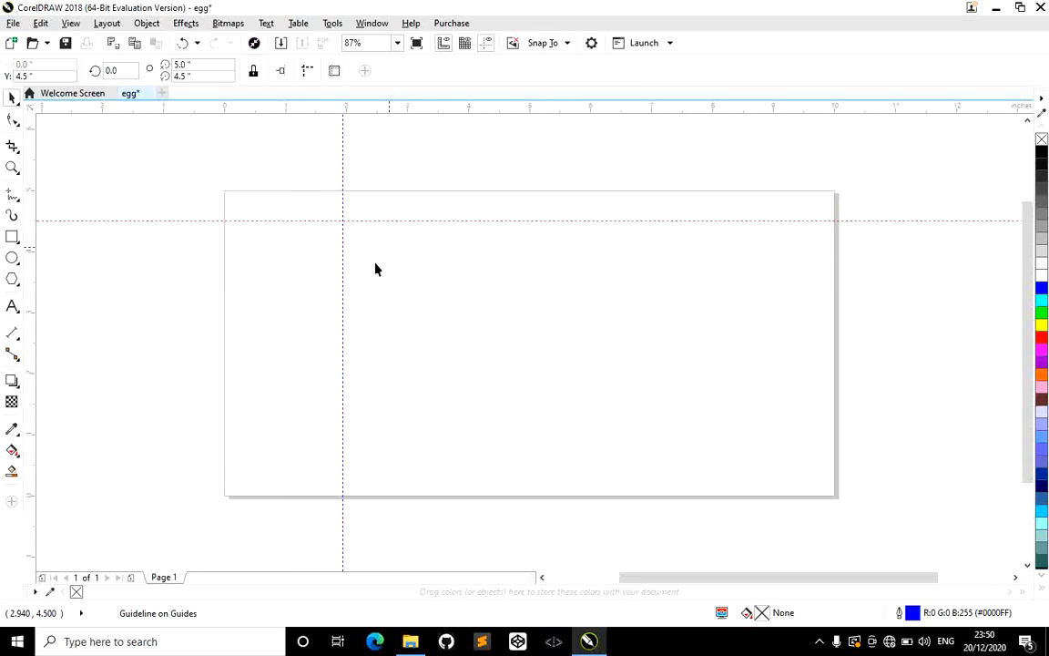
{"action": "left_click_drag", "start_coordinate": [344, 282], "coordinate": [298, 287]}
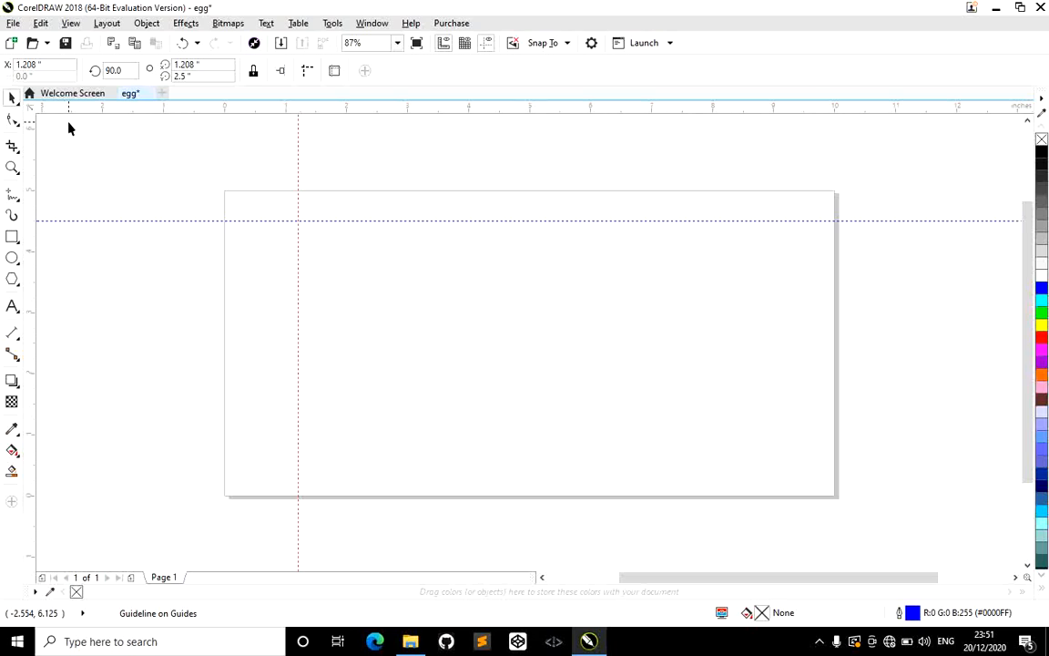
Add a rectangle that exactly covers the 10 by 5 inch page.
{"action": "left_click", "coordinate": [19, 106]}
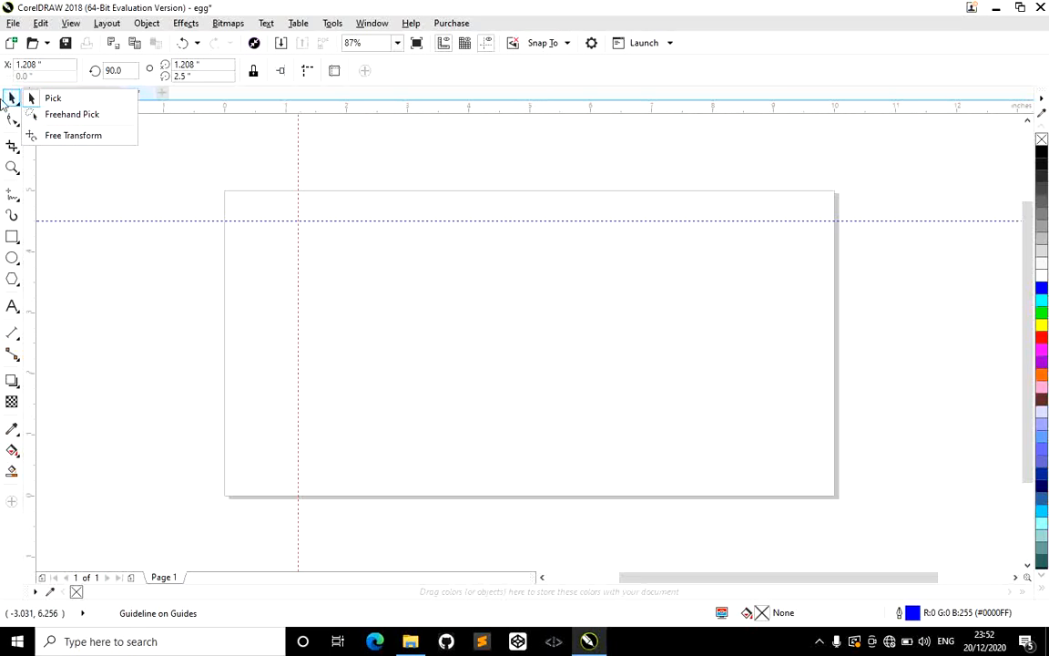
{"action": "left_click", "coordinate": [374, 255]}
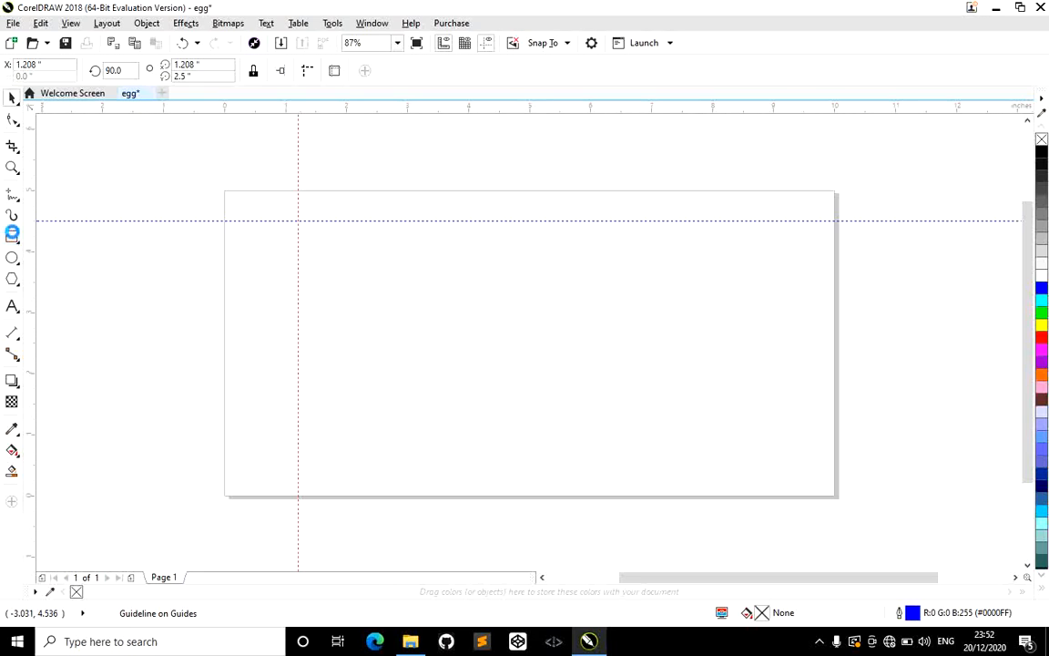
{"action": "double_click", "coordinate": [12, 234]}
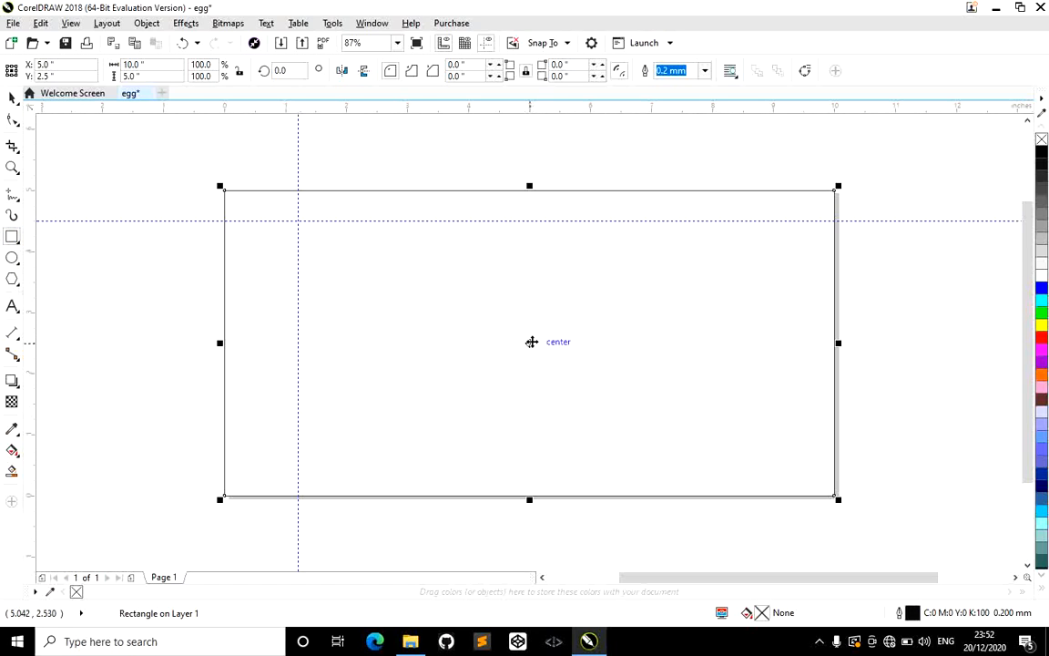
{"action": "left_click", "coordinate": [531, 343]}
Draw three trial rectangles inside the page, the last about 2.8 by 0.7 inches, and undo all three.
{"action": "mouse_move", "coordinate": [435, 276]}
{"action": "left_mouse_down"}
{"action": "mouse_move", "coordinate": [494, 261]}
{"action": "mouse_move", "coordinate": [471, 276]}
{"action": "left_mouse_up"}
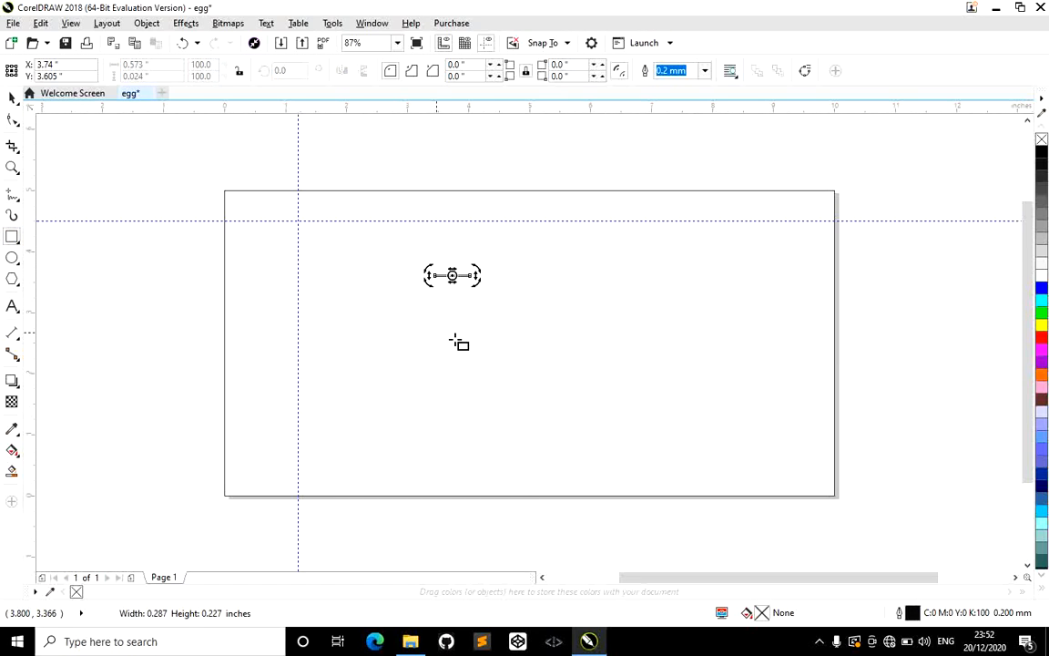
{"action": "mouse_move", "coordinate": [428, 330]}
{"action": "left_mouse_down"}
{"action": "mouse_move", "coordinate": [656, 351]}
{"action": "mouse_move", "coordinate": [642, 391]}
{"action": "left_mouse_up"}
{"action": "mouse_move", "coordinate": [539, 250]}
{"action": "left_mouse_down"}
{"action": "mouse_move", "coordinate": [575, 248]}
{"action": "mouse_move", "coordinate": [710, 292]}
{"action": "left_mouse_up"}
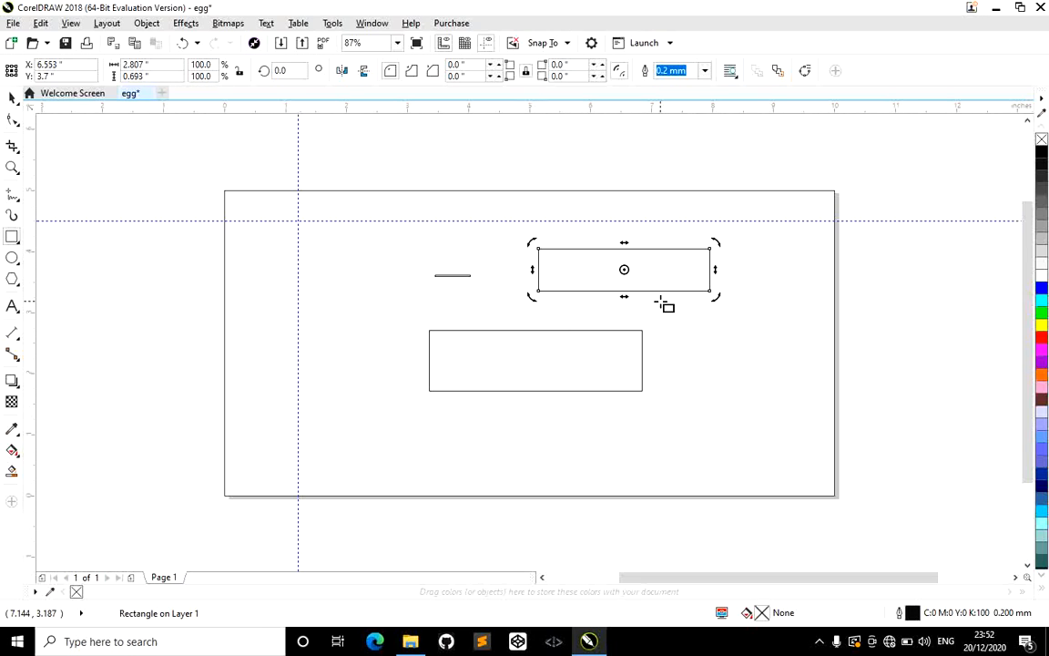
{"action": "key", "text": "ctrl+z"}
{"action": "key", "text": "ctrl+z"}
{"action": "key", "text": "ctrl+z"}
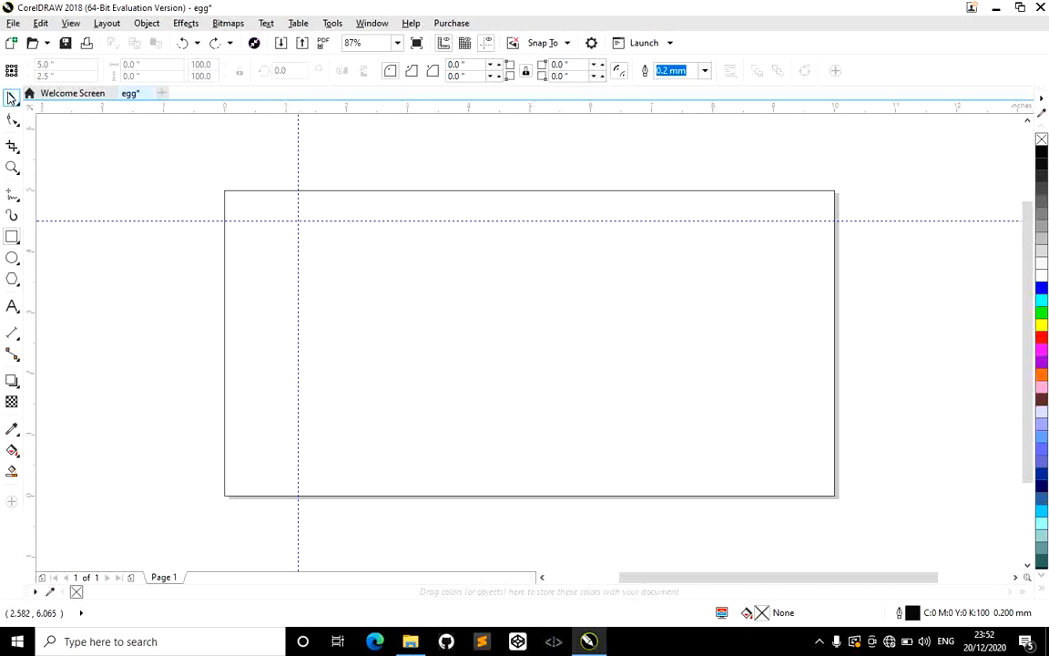
Scale the page-sized rectangle down to about 4.5 by 2.3 inches and move it to the page's upper left area.
{"action": "left_click", "coordinate": [11, 98]}
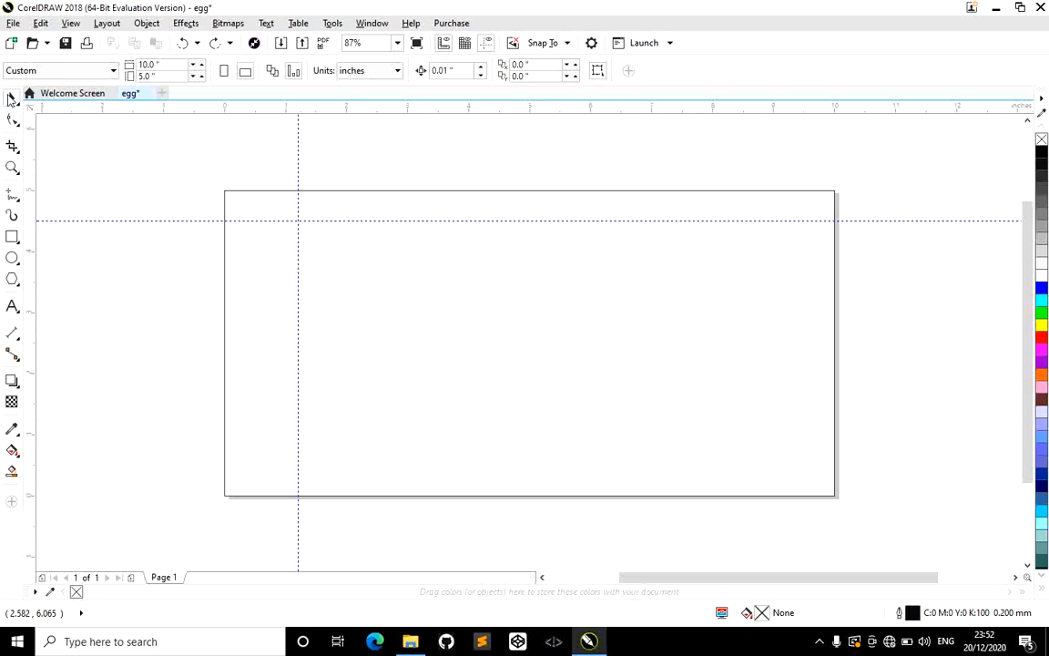
{"action": "left_click_drag", "start_coordinate": [459, 267], "coordinate": [397, 244]}
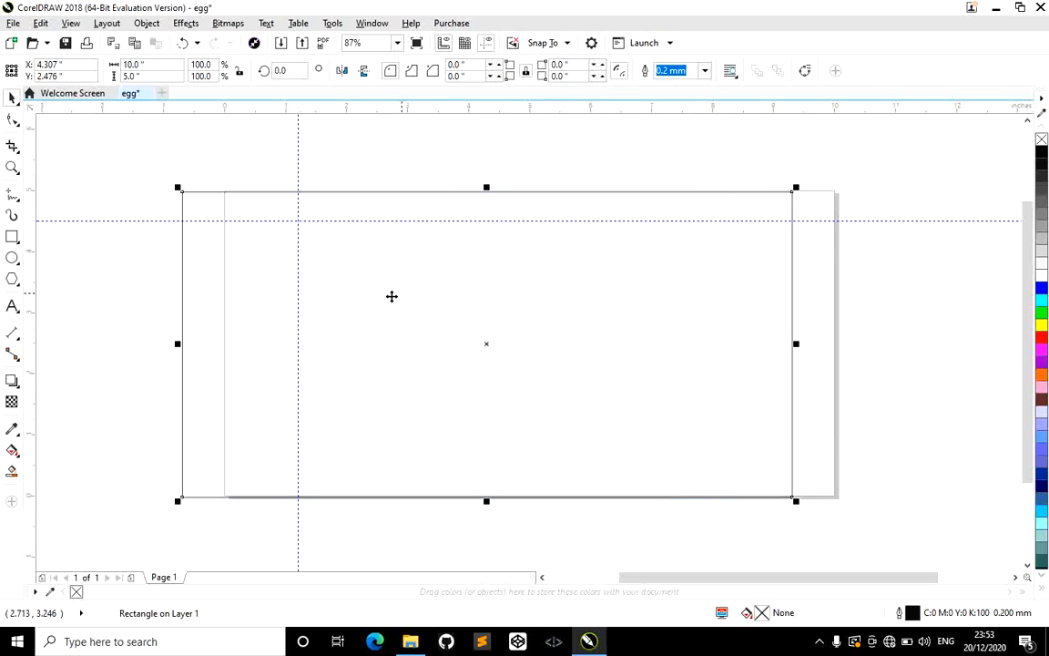
{"action": "left_click_drag", "start_coordinate": [178, 188], "coordinate": [436, 288]}
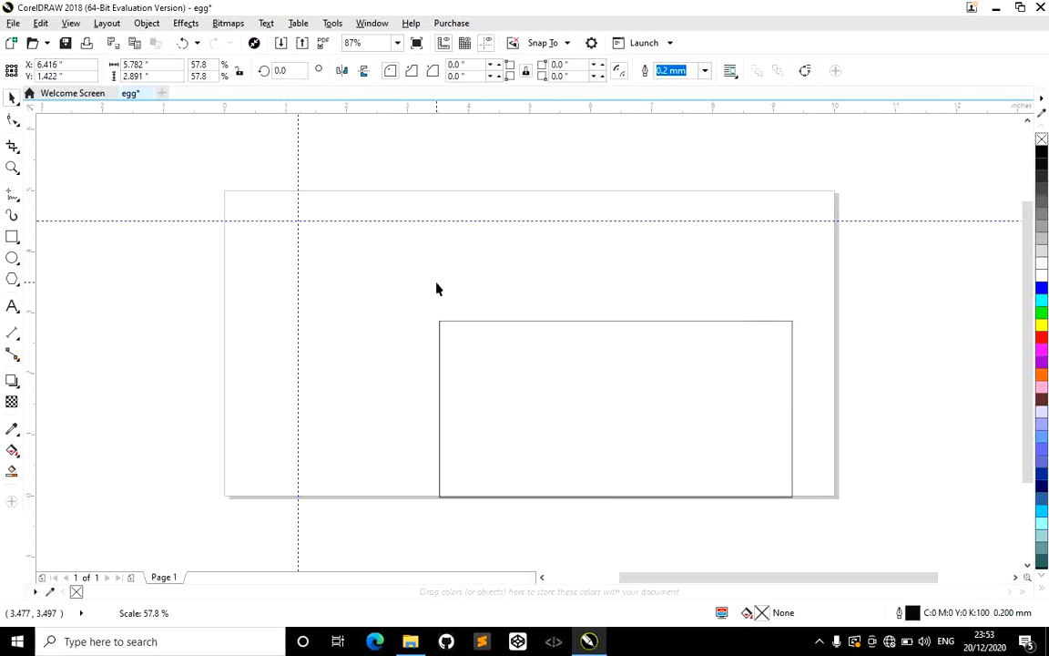
{"action": "left_click_drag", "start_coordinate": [508, 346], "coordinate": [490, 318]}
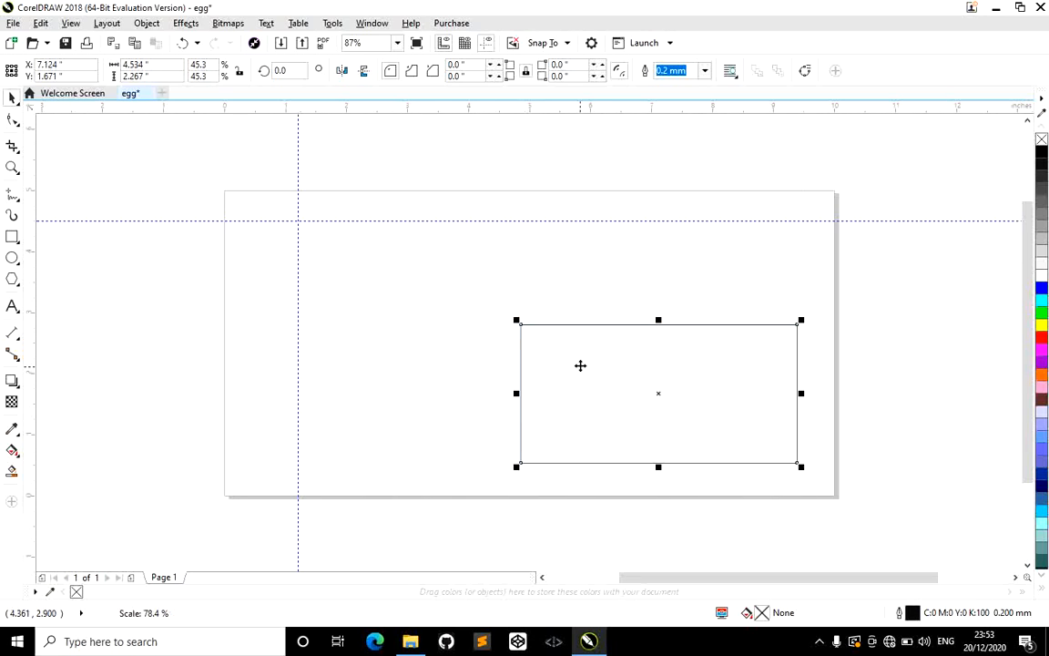
{"action": "left_click_drag", "start_coordinate": [580, 365], "coordinate": [344, 251]}
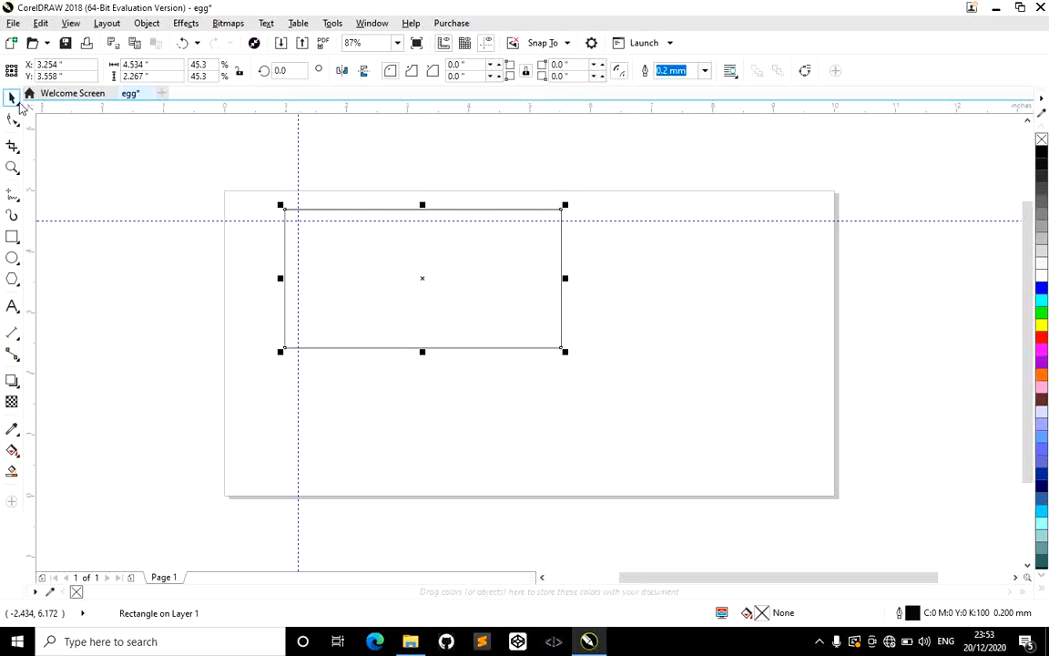
Scale the rectangle down to about 0.83 by 0.42 inches, position it left of the page's centre, and duplicate it in place.
{"action": "left_click", "coordinate": [19, 107]}
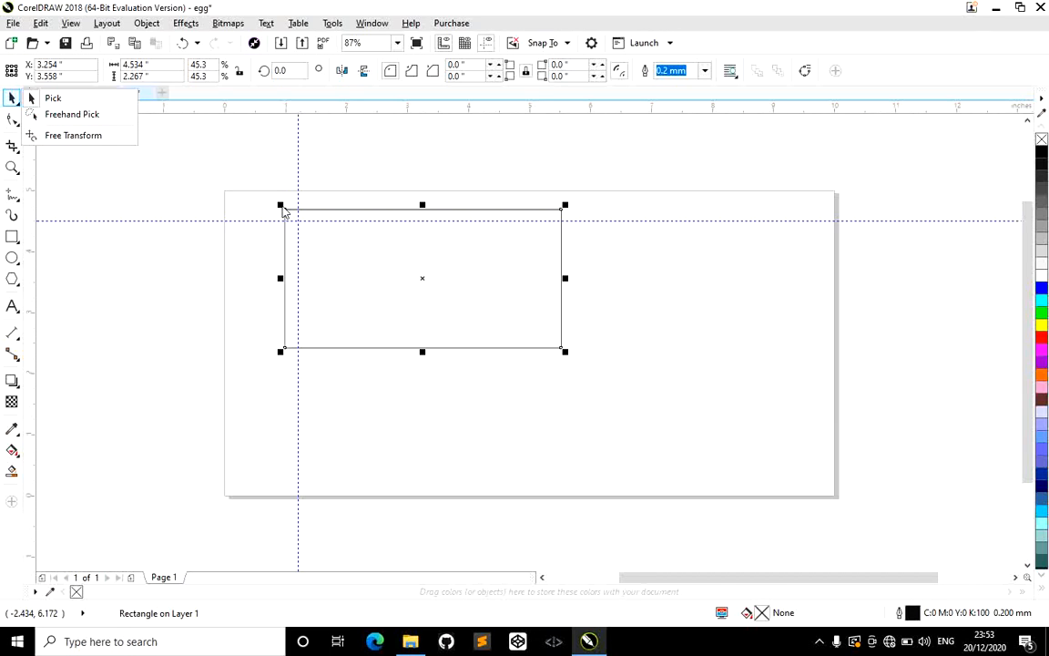
{"action": "left_click_drag", "start_coordinate": [281, 206], "coordinate": [414, 325]}
{"action": "left_click_drag", "start_coordinate": [533, 334], "coordinate": [423, 307]}
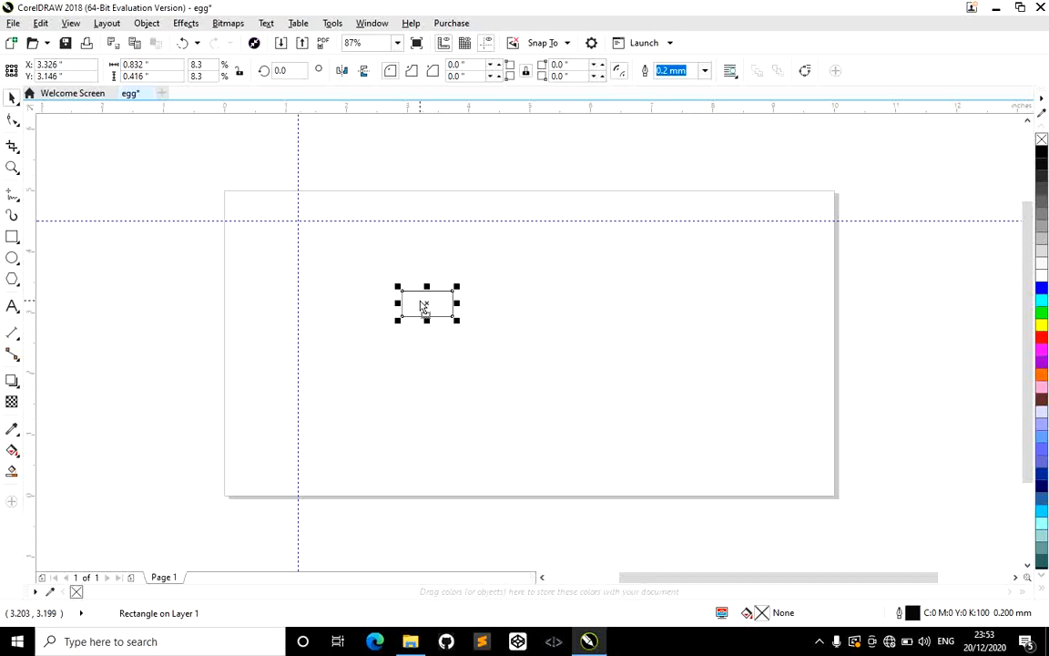
{"action": "key", "text": "KP_Add"}
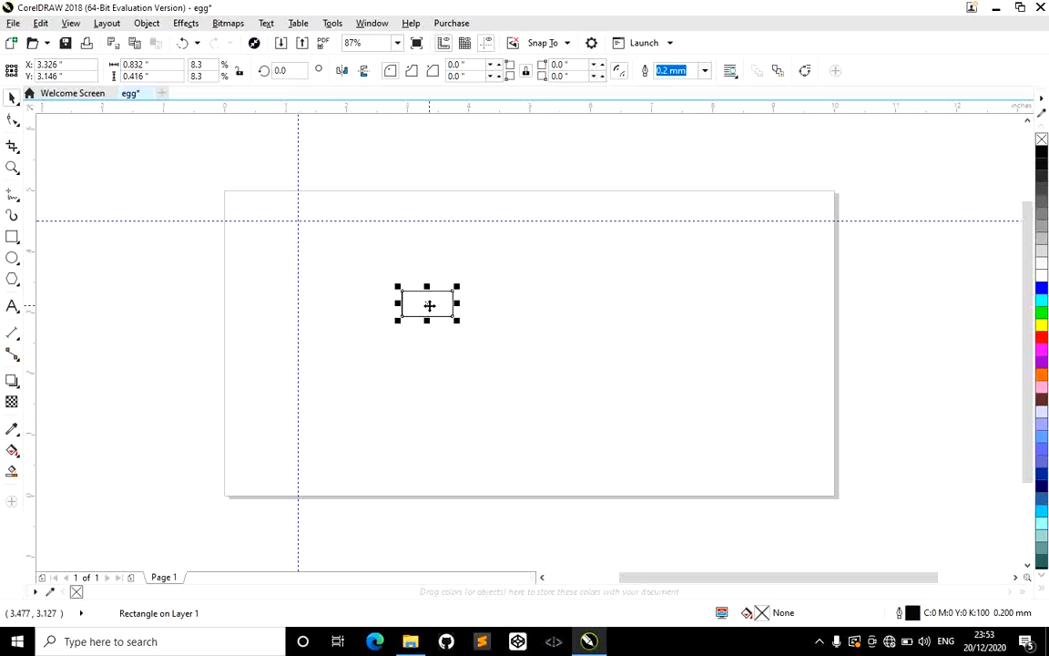
Spread the stacked duplicates of the small rectangle out to separate spots around the page's centre.
{"action": "left_click_drag", "start_coordinate": [430, 306], "coordinate": [547, 353]}
{"action": "left_click_drag", "start_coordinate": [438, 315], "coordinate": [447, 374]}
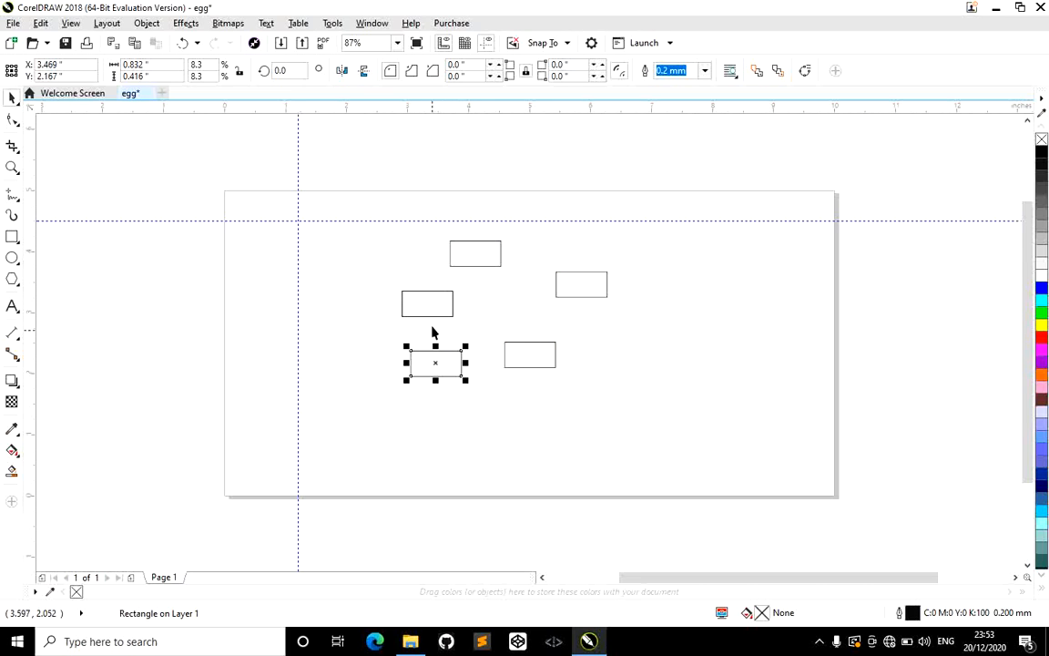
{"action": "left_click_drag", "start_coordinate": [435, 317], "coordinate": [511, 313]}
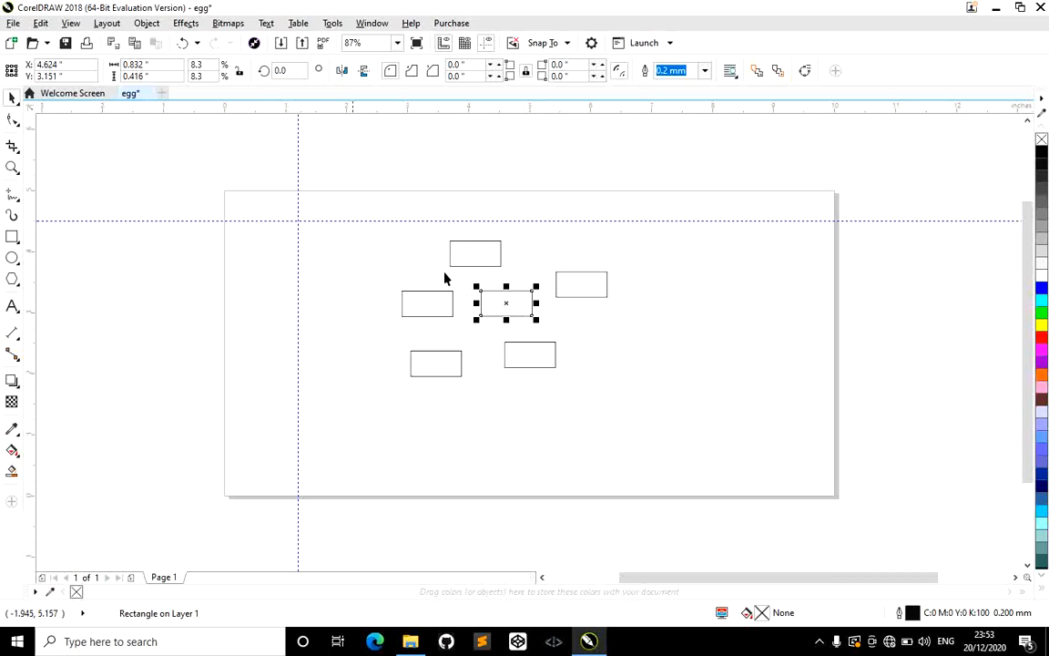
With the Freehand Pick tool, select the rectangles in pairs and move them to the page's lower centre, lower left and upper left areas.
{"action": "left_click", "coordinate": [20, 104]}
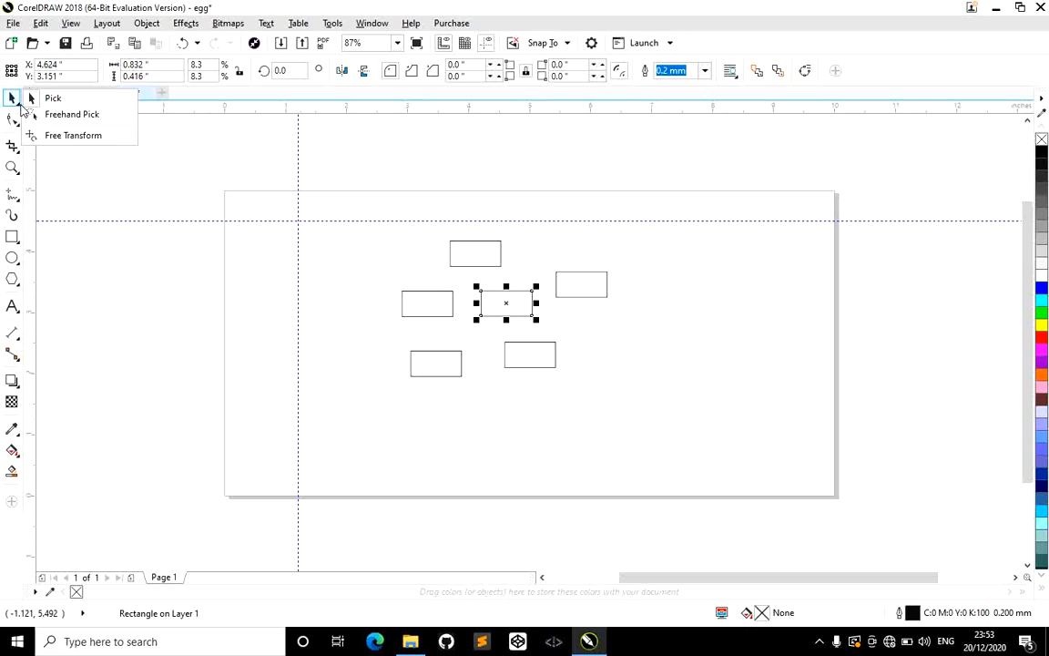
{"action": "left_click", "coordinate": [68, 115]}
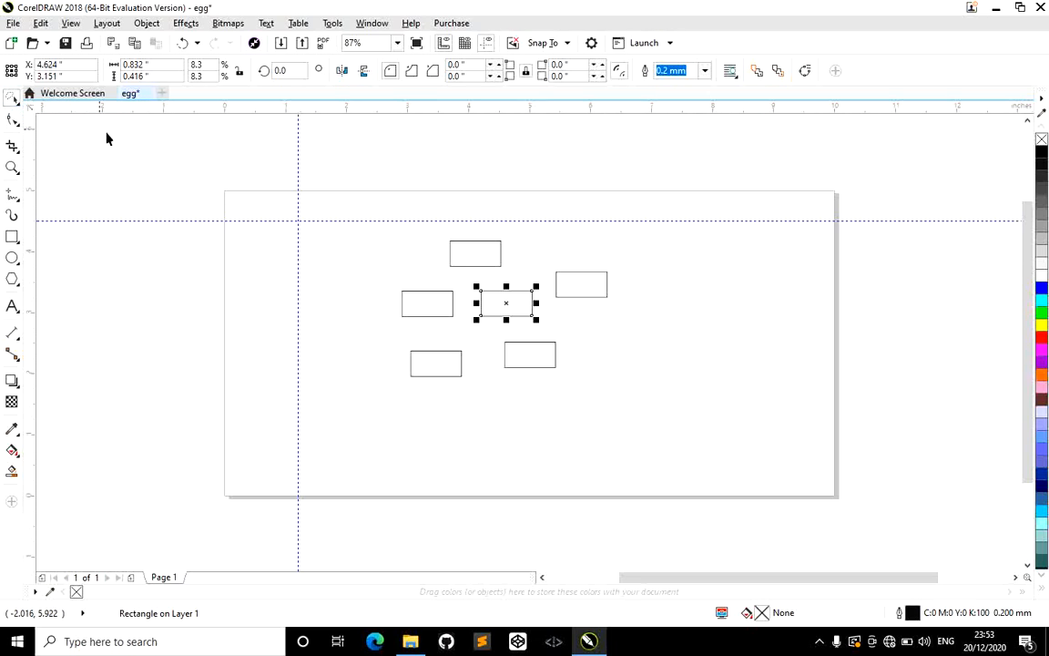
{"action": "mouse_move", "coordinate": [368, 264]}
{"action": "left_mouse_down"}
{"action": "mouse_move", "coordinate": [442, 323]}
{"action": "mouse_move", "coordinate": [477, 337]}
{"action": "mouse_move", "coordinate": [413, 334]}
{"action": "mouse_move", "coordinate": [532, 317]}
{"action": "mouse_move", "coordinate": [543, 288]}
{"action": "mouse_move", "coordinate": [423, 268]}
{"action": "mouse_move", "coordinate": [354, 309]}
{"action": "mouse_move", "coordinate": [408, 323]}
{"action": "mouse_move", "coordinate": [561, 411]}
{"action": "mouse_move", "coordinate": [578, 446]}
{"action": "mouse_move", "coordinate": [642, 389]}
{"action": "left_mouse_up"}
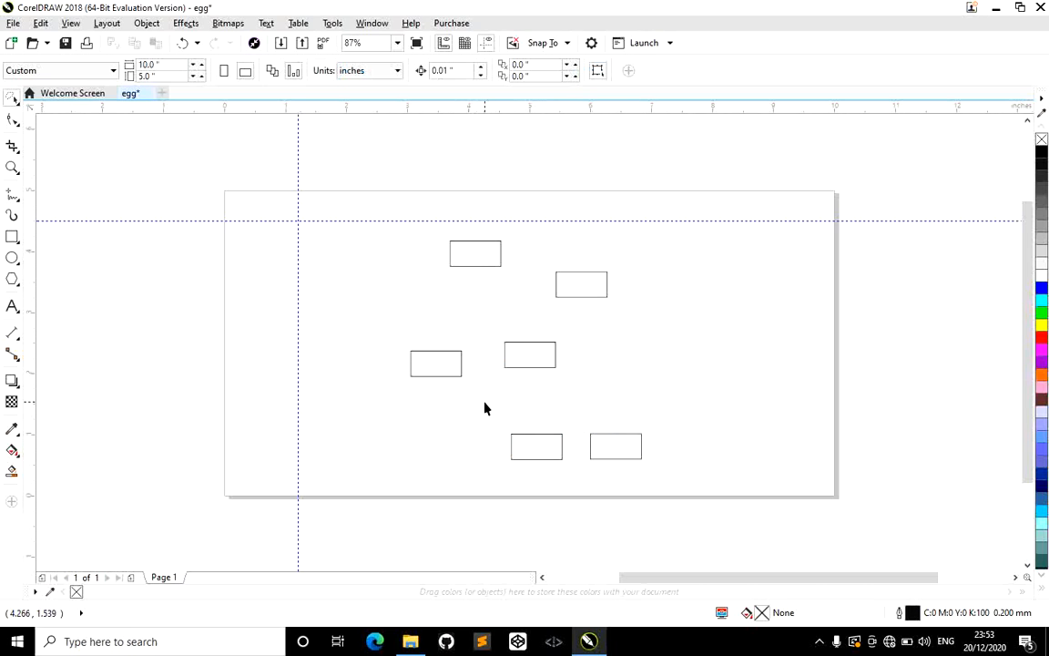
{"action": "mouse_move", "coordinate": [482, 318]}
{"action": "left_mouse_down"}
{"action": "mouse_move", "coordinate": [446, 312]}
{"action": "mouse_move", "coordinate": [362, 352]}
{"action": "mouse_move", "coordinate": [324, 392]}
{"action": "mouse_move", "coordinate": [344, 412]}
{"action": "left_mouse_up"}
{"action": "left_click_drag", "start_coordinate": [483, 359], "coordinate": [360, 385]}
{"action": "mouse_move", "coordinate": [608, 326]}
{"action": "left_mouse_down"}
{"action": "mouse_move", "coordinate": [417, 267]}
{"action": "mouse_move", "coordinate": [503, 194]}
{"action": "mouse_move", "coordinate": [615, 217]}
{"action": "mouse_move", "coordinate": [632, 250]}
{"action": "mouse_move", "coordinate": [612, 310]}
{"action": "left_mouse_up"}
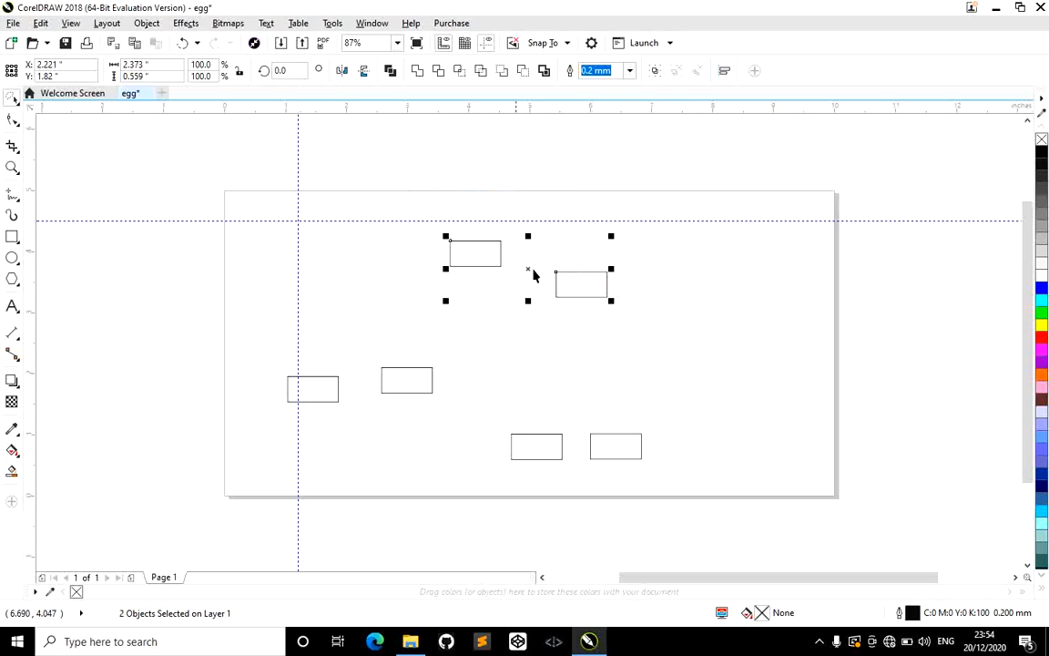
{"action": "left_click_drag", "start_coordinate": [527, 275], "coordinate": [588, 320]}
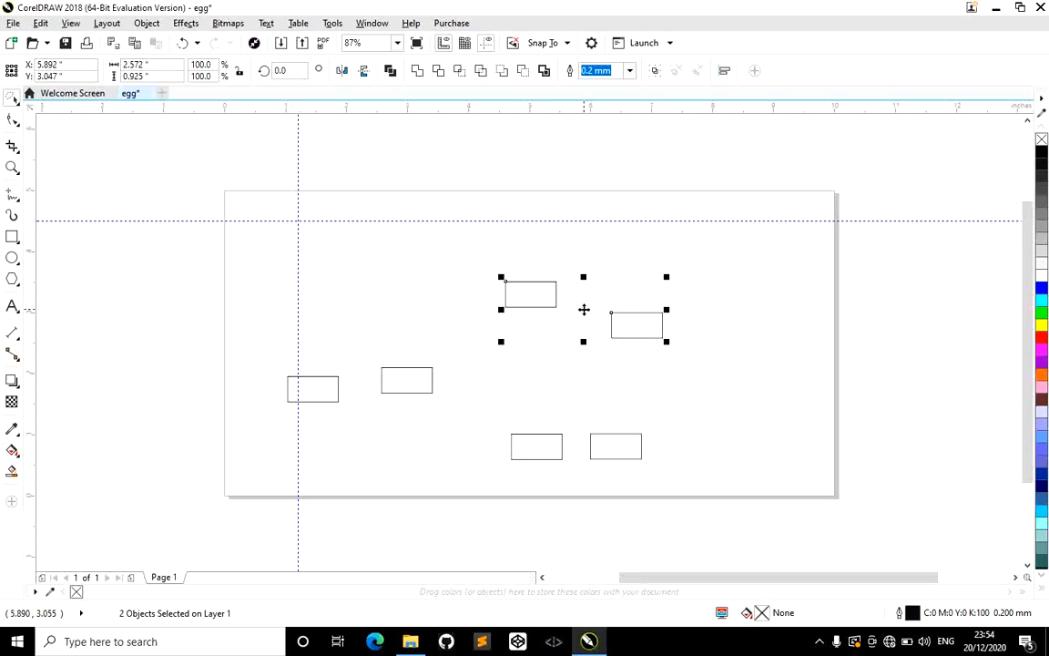
{"action": "left_click_drag", "start_coordinate": [585, 316], "coordinate": [319, 229]}
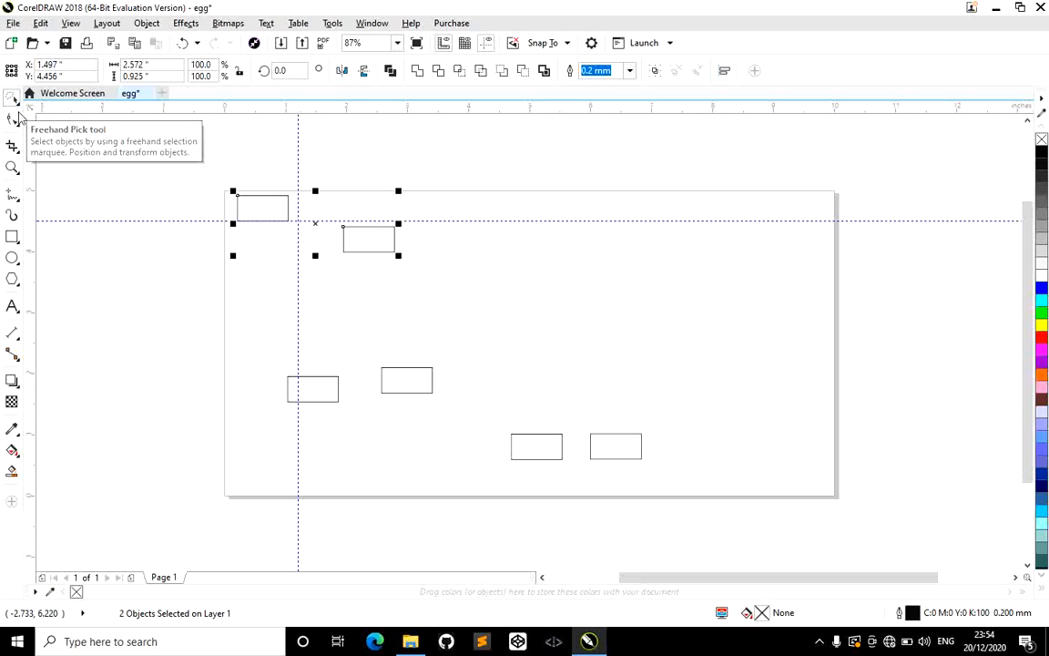
Switch back to the Pick tool, select all six rectangles on the page, and delete them.
{"action": "left_click", "coordinate": [19, 106]}
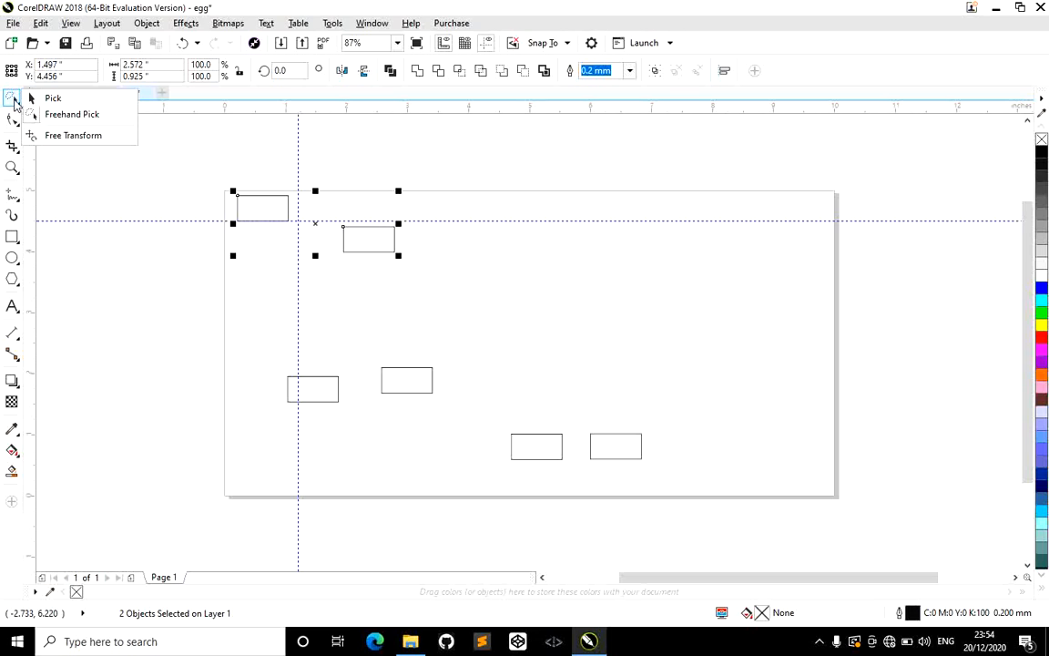
{"action": "left_click", "coordinate": [14, 97]}
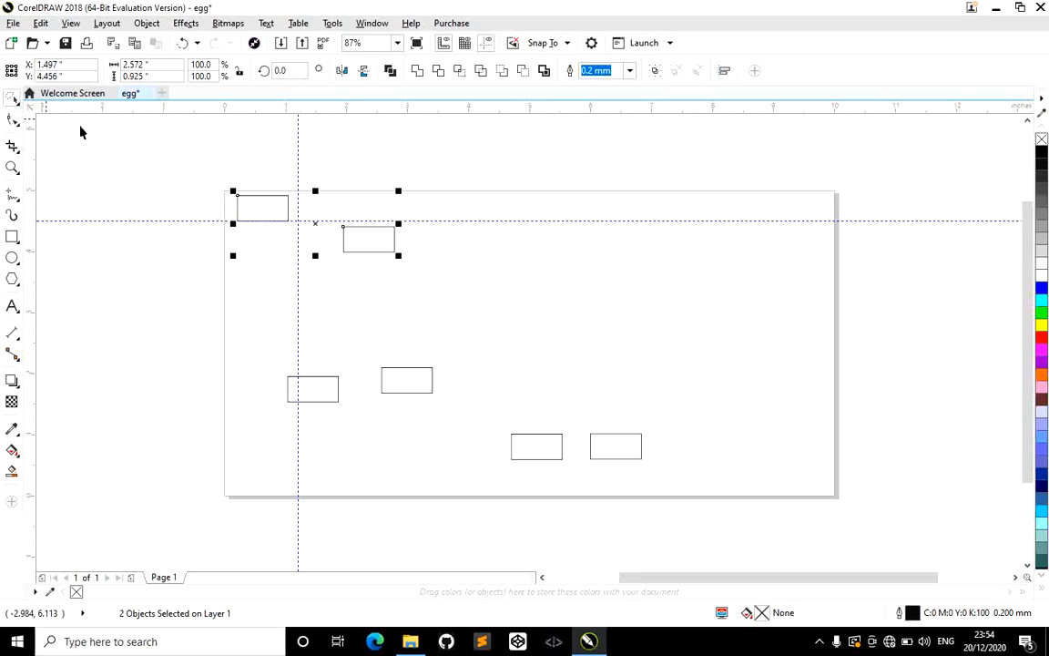
{"action": "left_click", "coordinate": [198, 165]}
{"action": "mouse_move", "coordinate": [198, 167]}
{"action": "left_mouse_down"}
{"action": "mouse_move", "coordinate": [537, 426]}
{"action": "mouse_move", "coordinate": [487, 417]}
{"action": "left_mouse_up"}
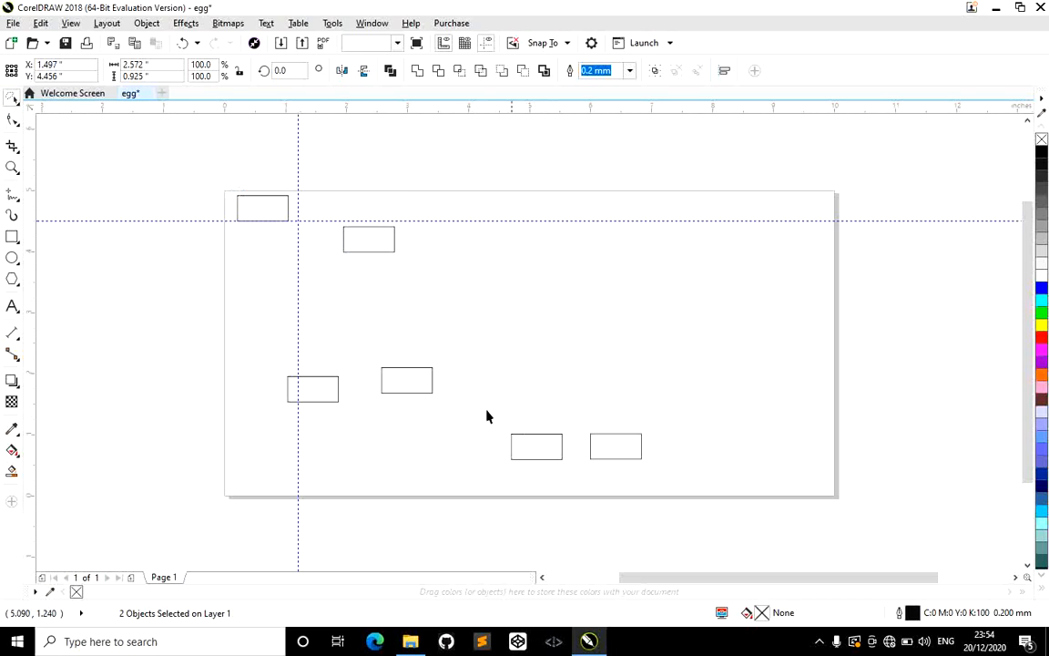
{"action": "left_click", "coordinate": [15, 98]}
{"action": "left_click", "coordinate": [45, 103]}
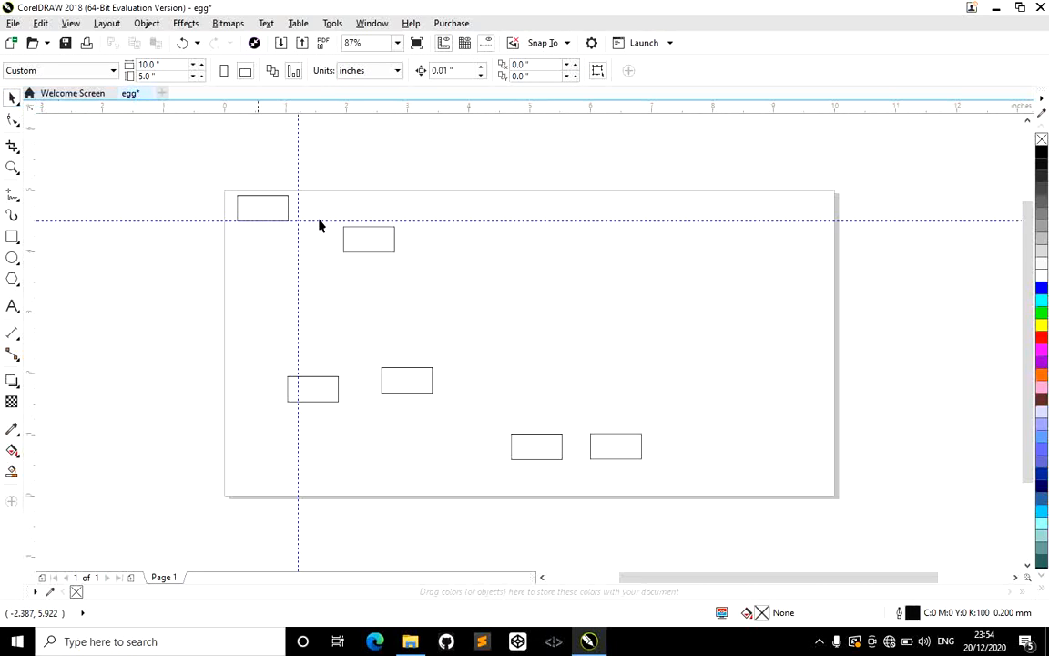
{"action": "left_click_drag", "start_coordinate": [165, 129], "coordinate": [701, 512]}
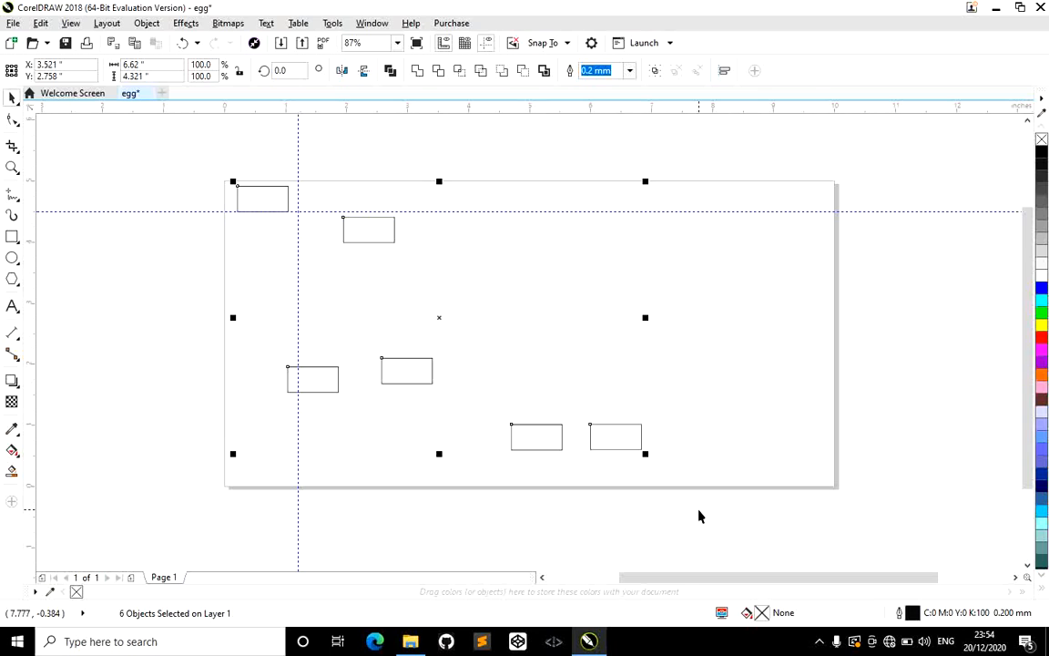
{"action": "key", "text": "Delete"}
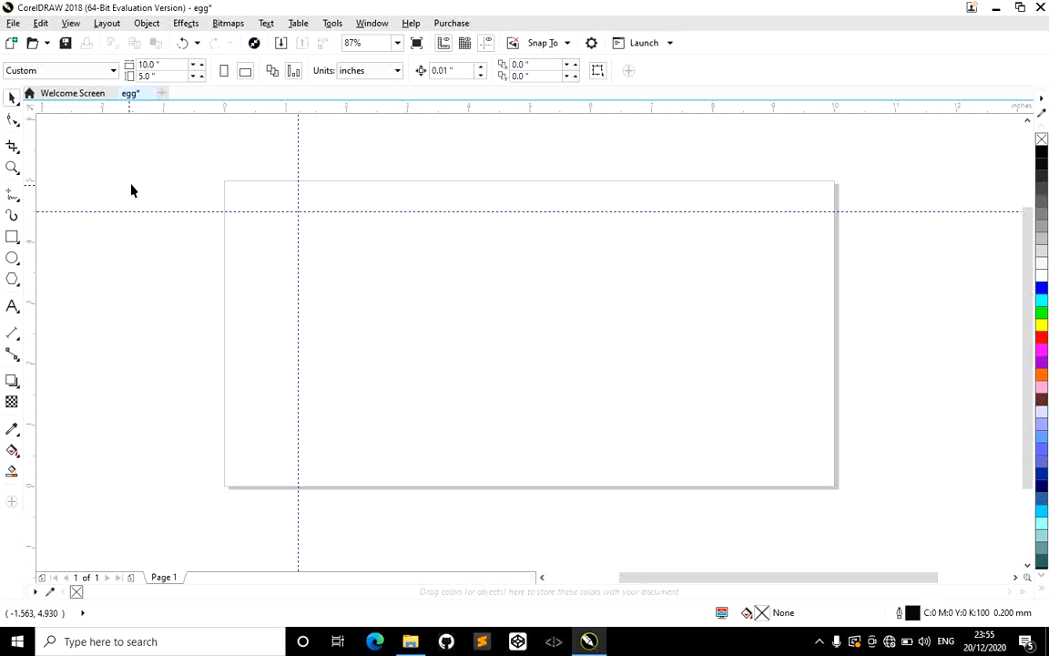
Add a rectangle that exactly covers the page and round all four of its corners to about 0.43 inches with the Shape tool.
{"action": "double_click", "coordinate": [11, 236]}
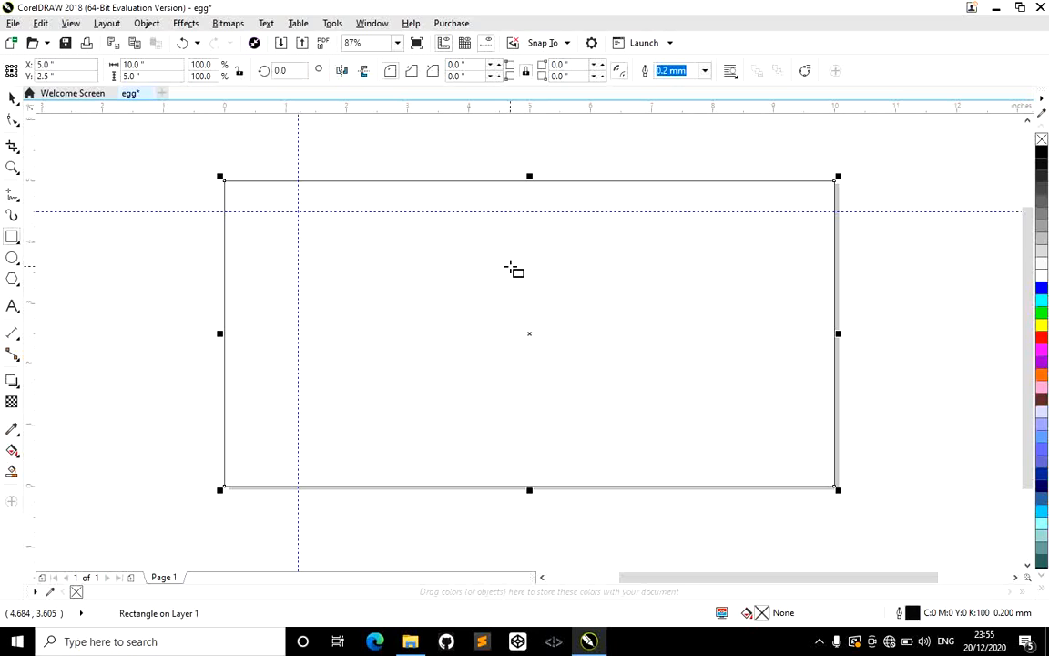
{"action": "key", "text": "space"}
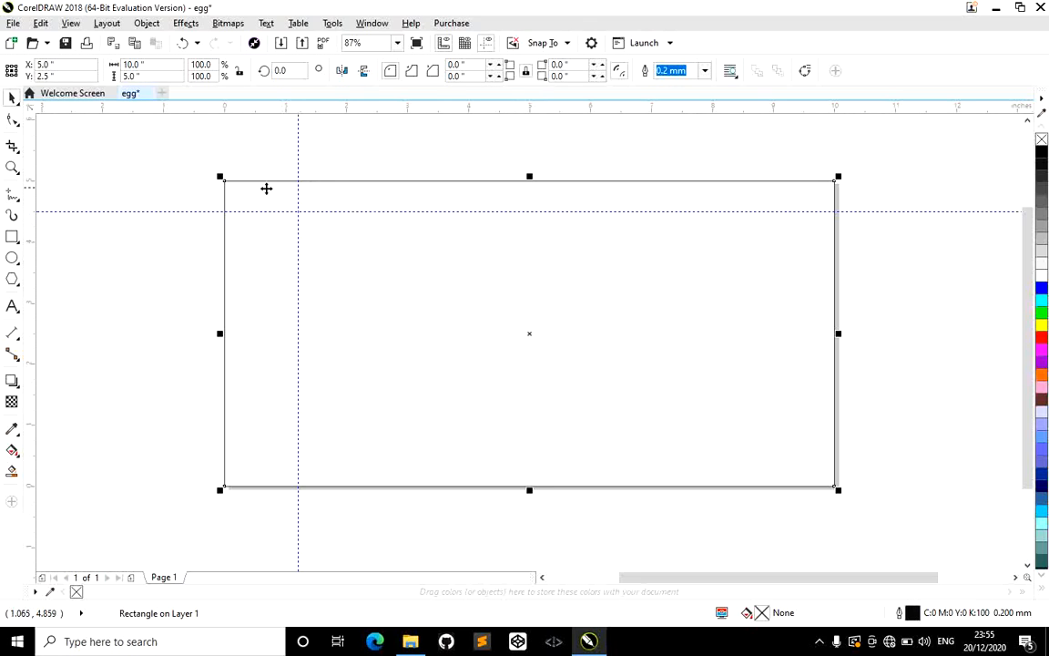
{"action": "left_click", "coordinate": [276, 158]}
{"action": "left_click", "coordinate": [287, 199]}
{"action": "left_click", "coordinate": [10, 118]}
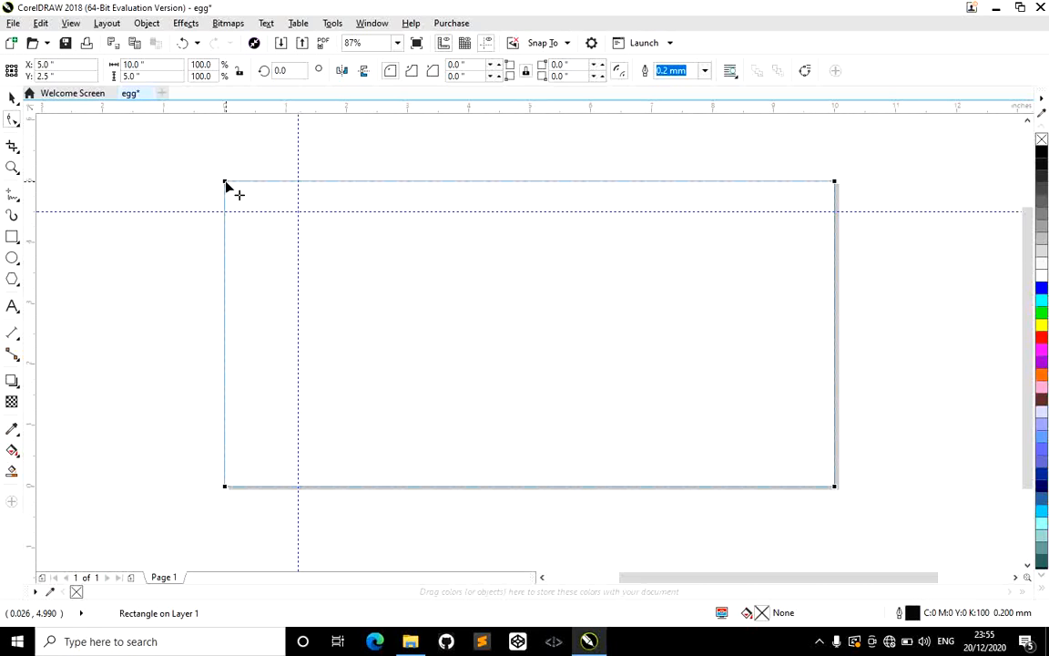
{"action": "left_click_drag", "start_coordinate": [227, 184], "coordinate": [251, 184]}
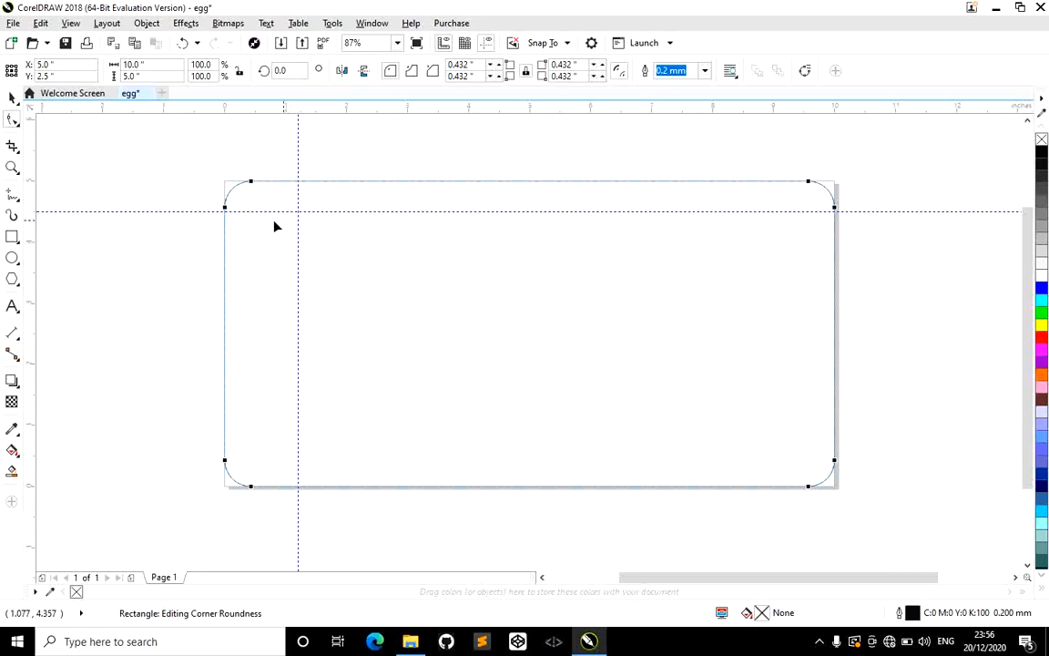
Round the upper-left and lower-right corners individually to 2.5 inches, then reduce these to about 1.55 inches and the other two to about 0.12.
{"action": "left_click", "coordinate": [252, 184]}
{"action": "left_click_drag", "start_coordinate": [255, 185], "coordinate": [527, 351]}
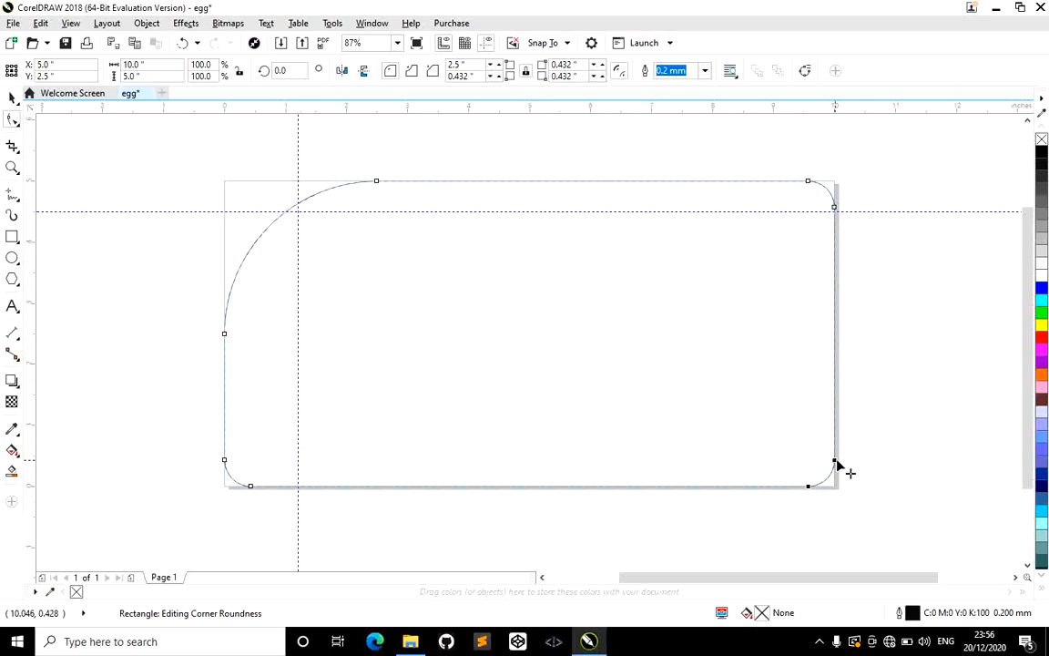
{"action": "left_click_drag", "start_coordinate": [835, 467], "coordinate": [658, 269]}
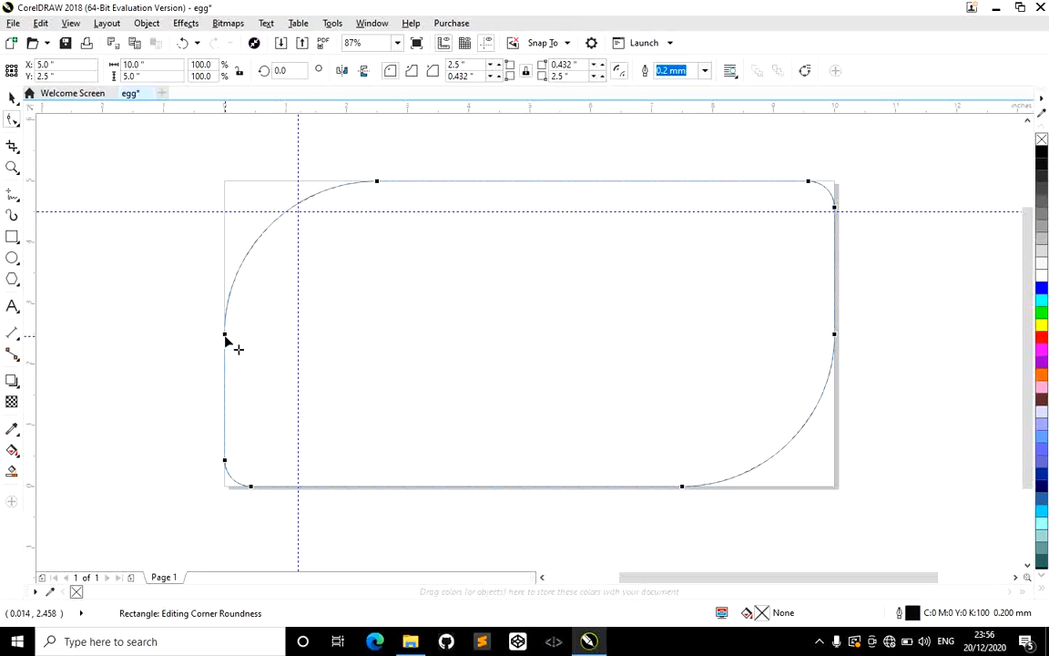
{"action": "left_click_drag", "start_coordinate": [238, 339], "coordinate": [205, 284]}
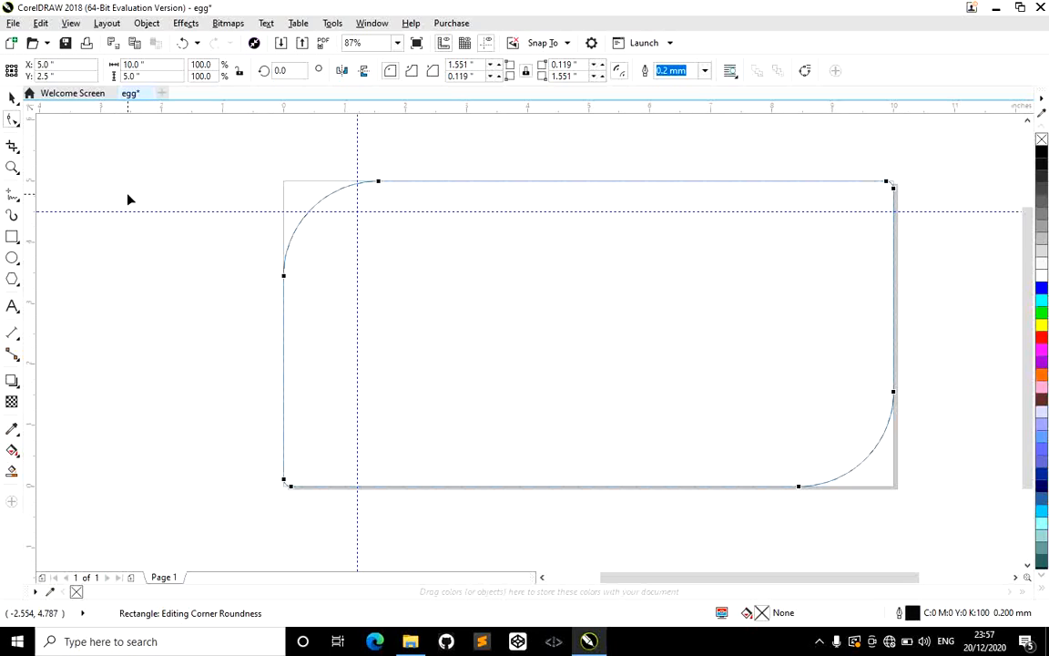
Move the rounded rectangle slightly to the left and narrow it from its left side to about 9.14 inches wide.
{"action": "left_click", "coordinate": [12, 97]}
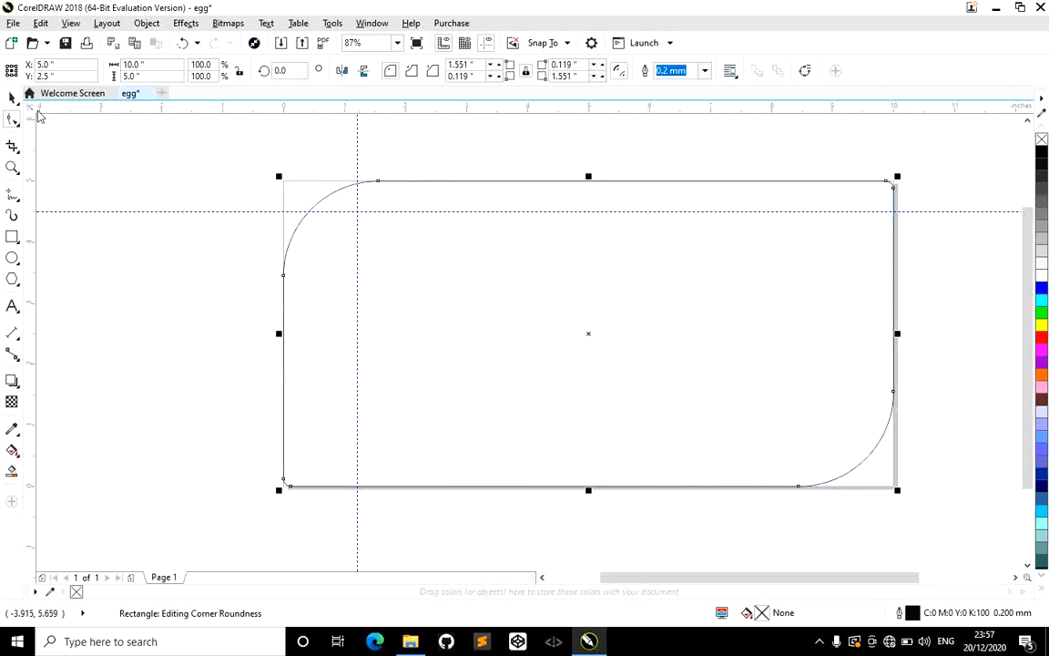
{"action": "left_click", "coordinate": [210, 180]}
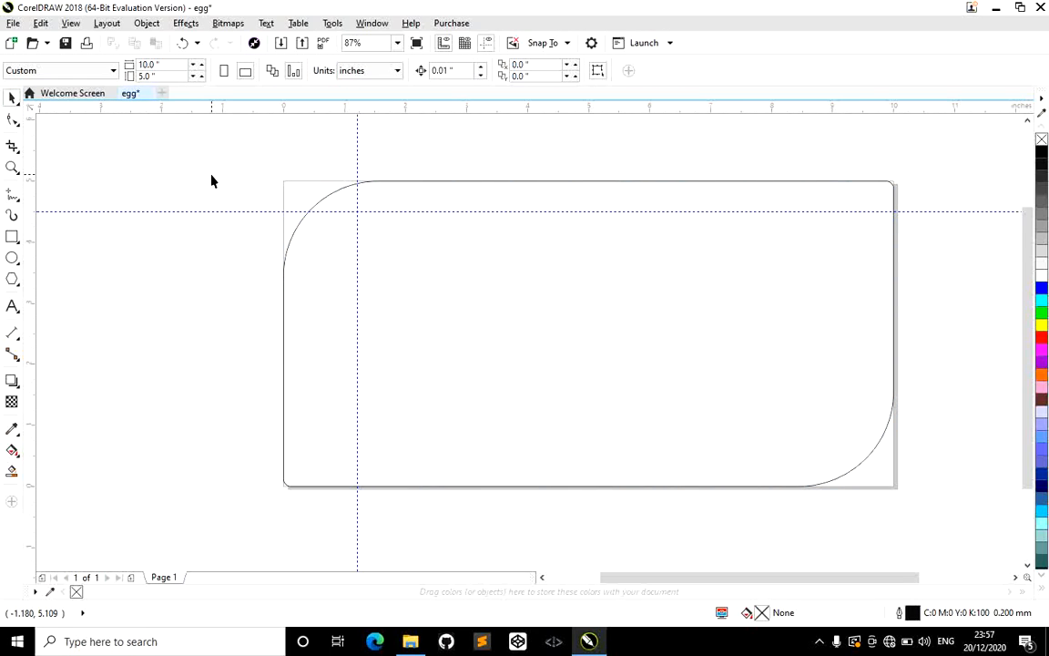
{"action": "left_click_drag", "start_coordinate": [321, 206], "coordinate": [291, 204]}
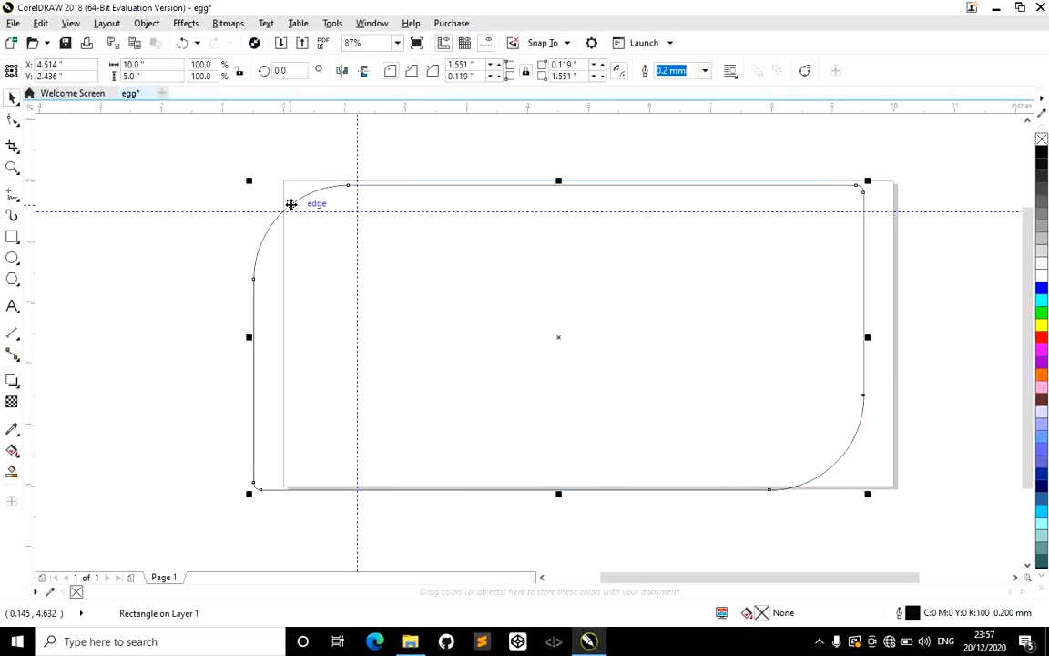
{"action": "left_click_drag", "start_coordinate": [249, 337], "coordinate": [300, 330]}
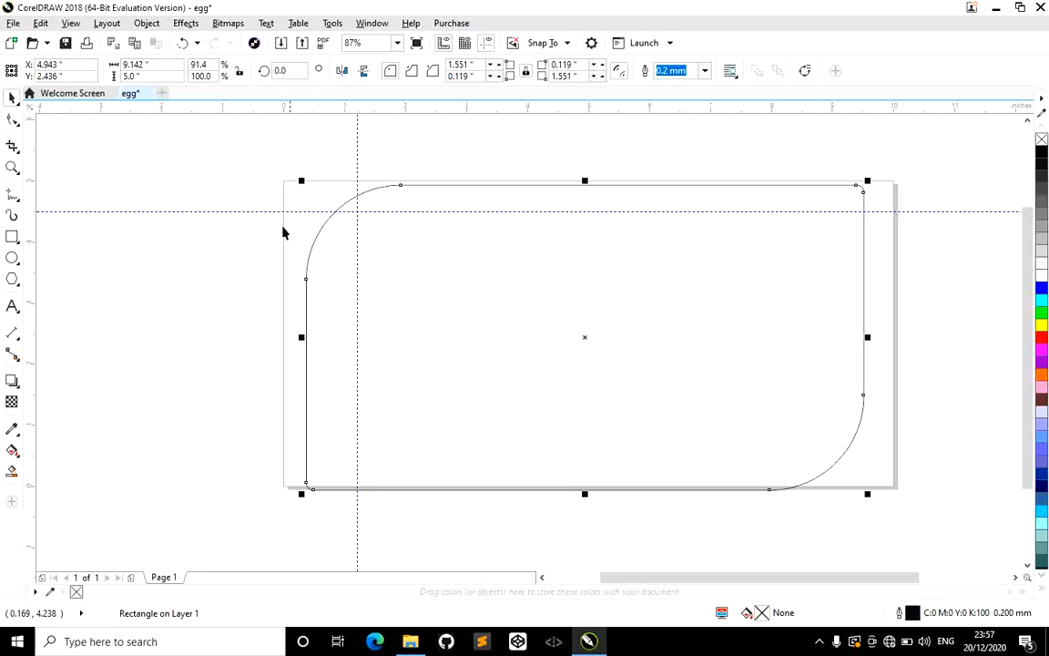
Crop the shape to its upper-left portion, about 3.6 by 3 inches, then crop again to the line along its top, about 1.66 by 0.66 inches.
{"action": "left_click", "coordinate": [13, 147]}
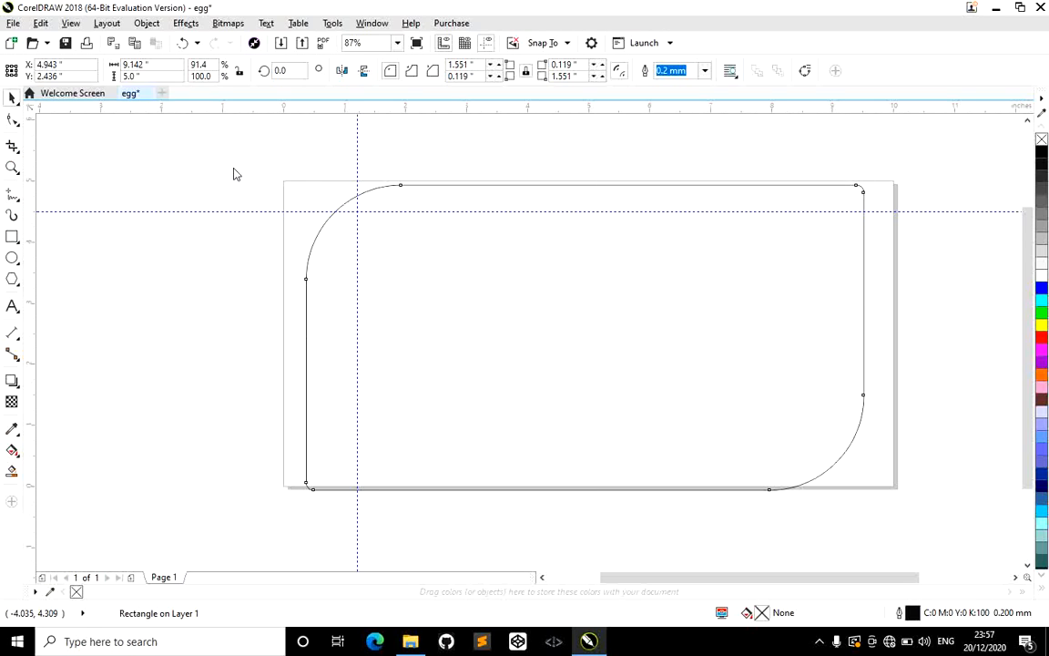
{"action": "left_click_drag", "start_coordinate": [277, 159], "coordinate": [497, 341]}
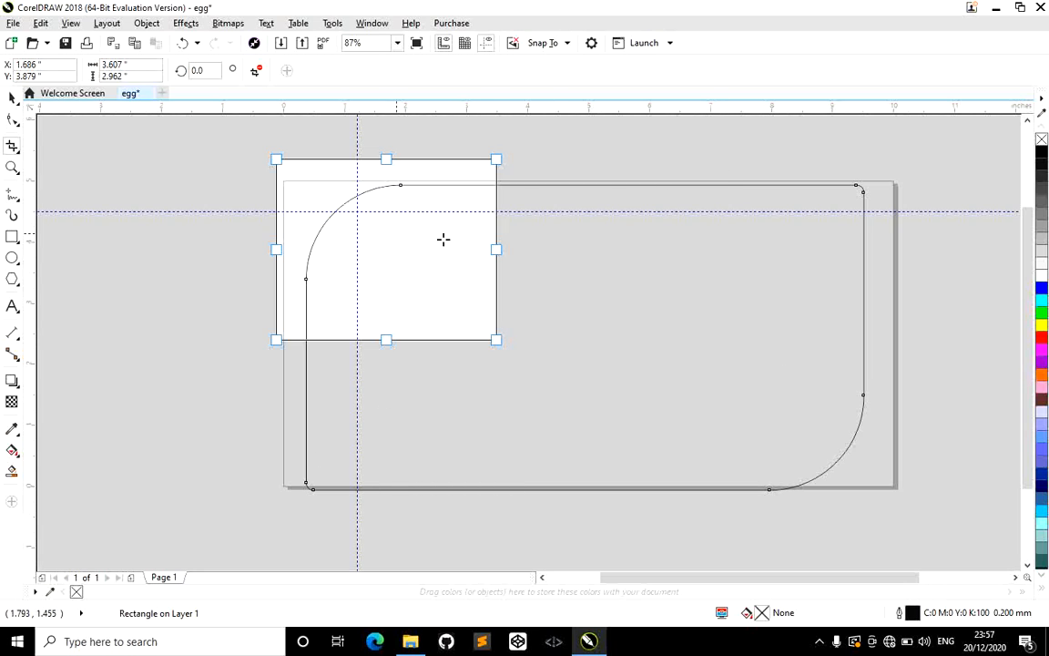
{"action": "left_click", "coordinate": [395, 260]}
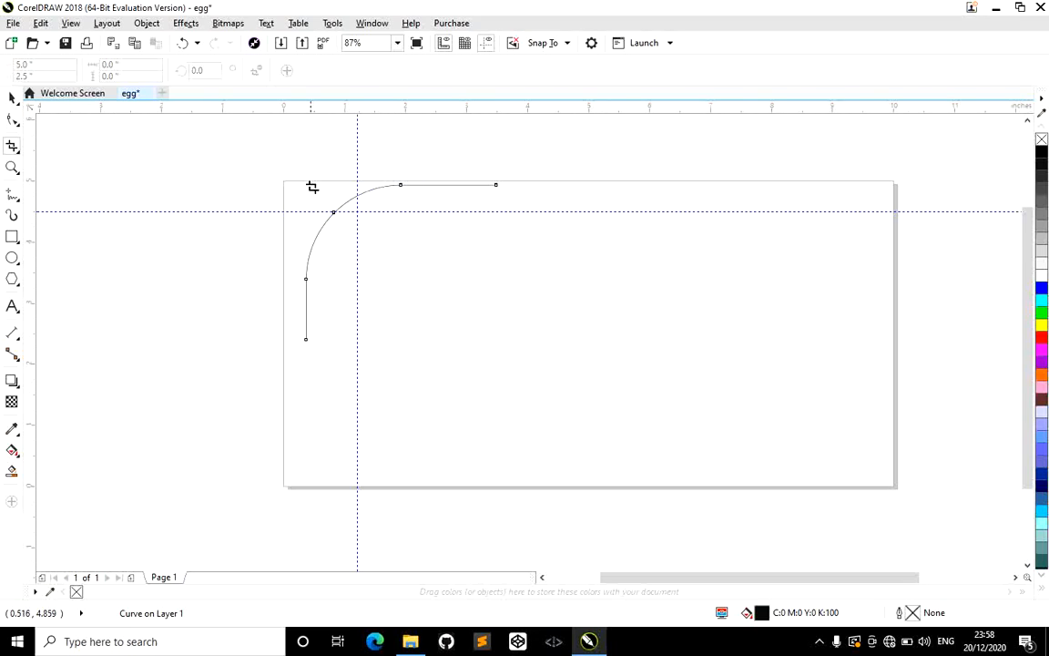
{"action": "left_click_drag", "start_coordinate": [388, 165], "coordinate": [489, 205]}
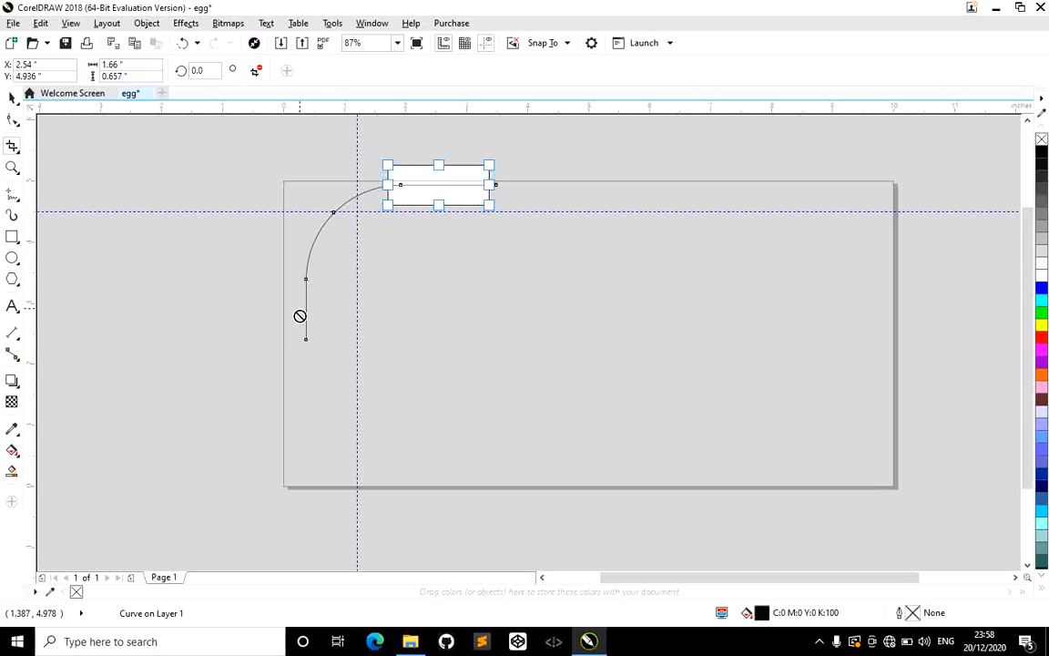
{"action": "double_click", "coordinate": [435, 184]}
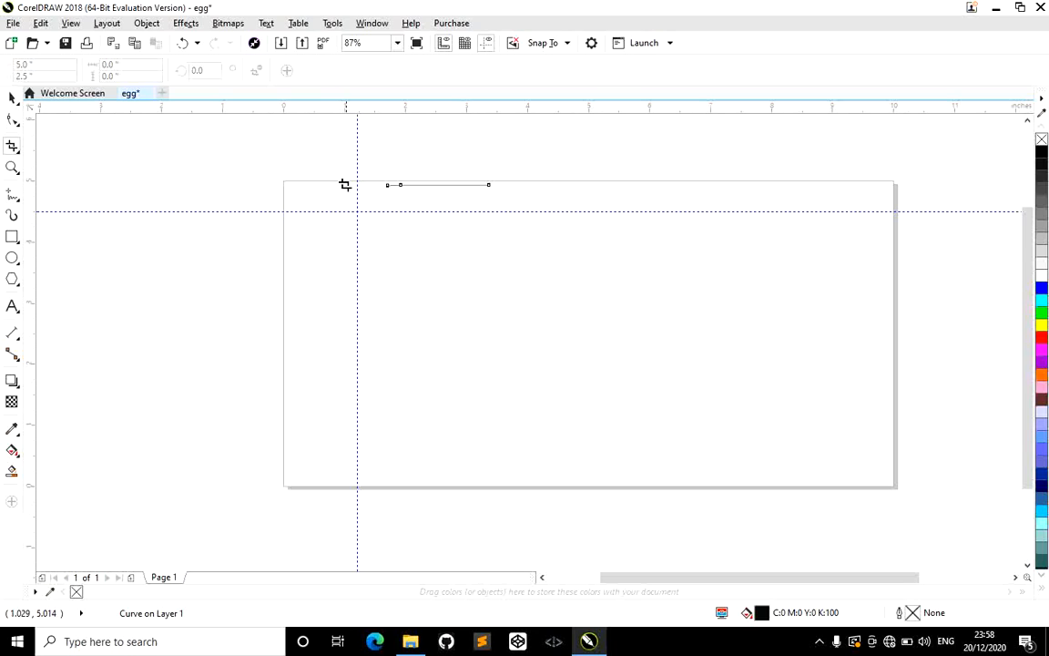
Set the Eraser tool's nib size to 0.2 inches and erase the remaining line segment near the page's top edge.
{"action": "left_click", "coordinate": [19, 154]}
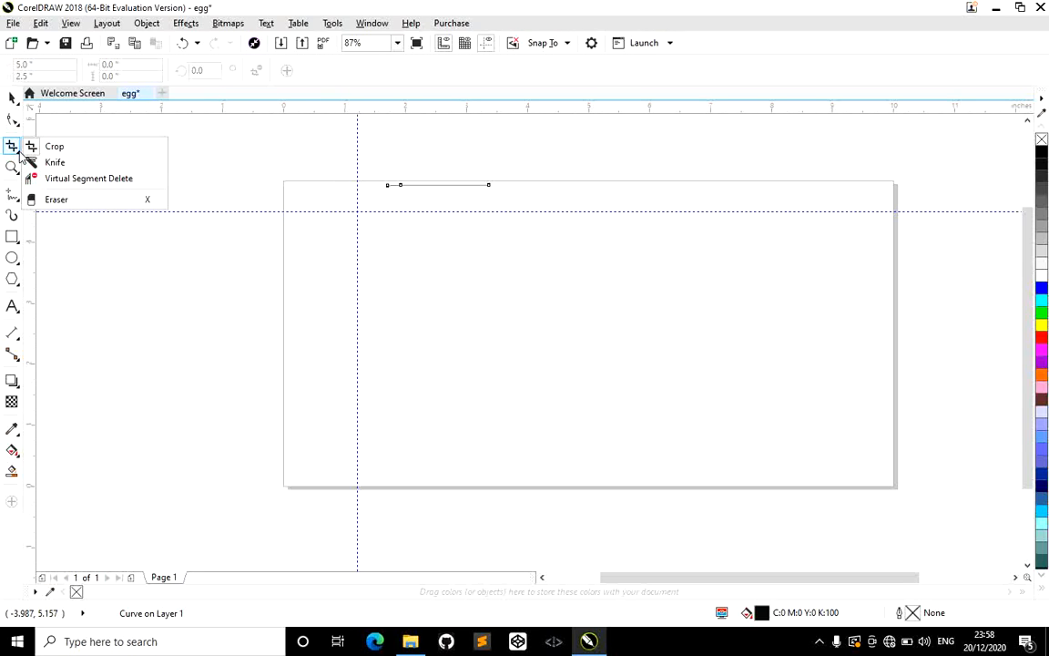
{"action": "left_click", "coordinate": [70, 197]}
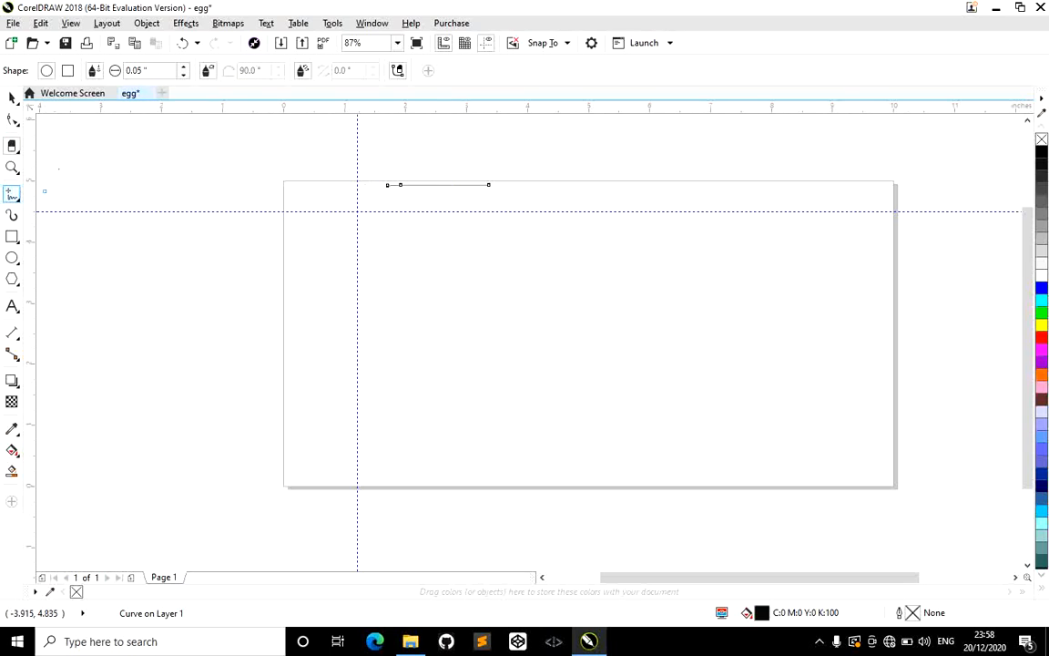
{"action": "left_click", "coordinate": [183, 67]}
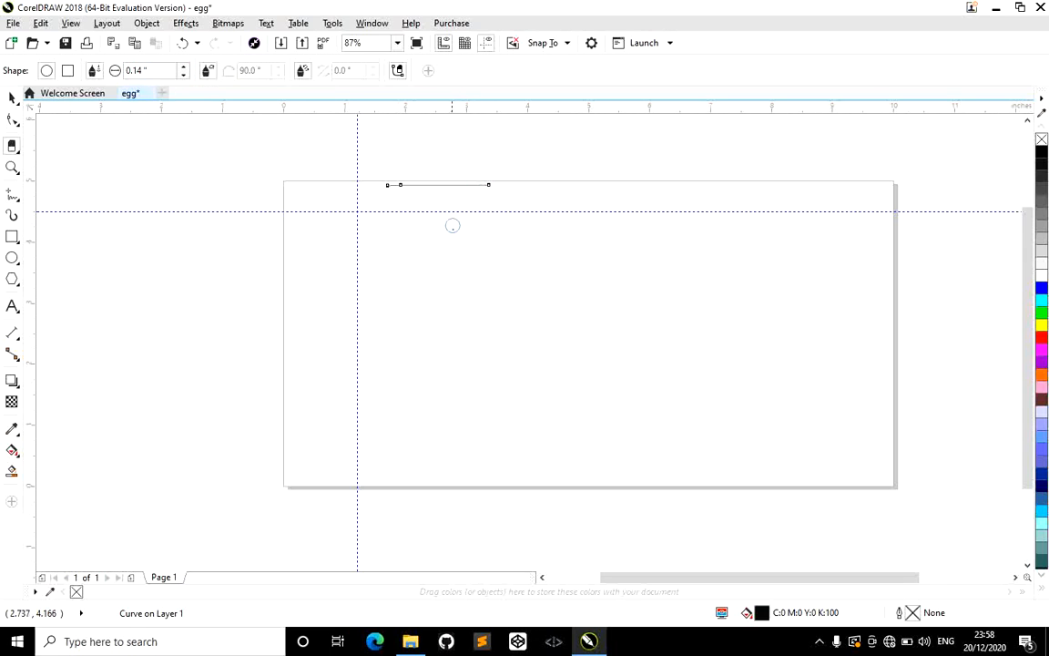
{"action": "left_click", "coordinate": [184, 67]}
{"action": "left_click", "coordinate": [185, 72]}
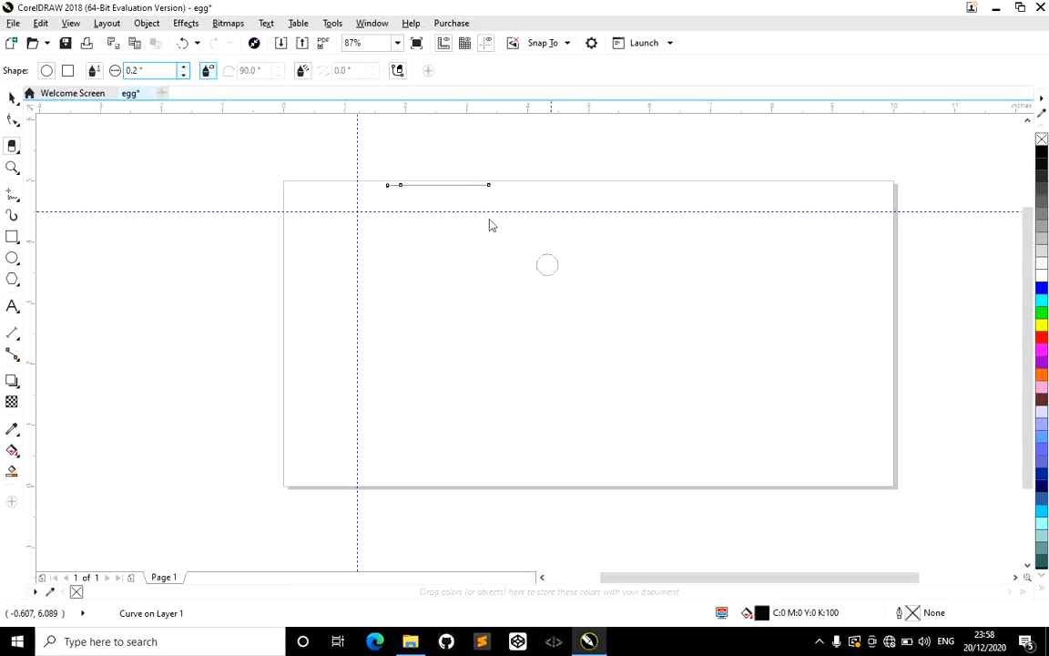
{"action": "mouse_move", "coordinate": [489, 184]}
{"action": "left_mouse_down"}
{"action": "mouse_move", "coordinate": [394, 185]}
{"action": "mouse_move", "coordinate": [403, 185]}
{"action": "left_mouse_up"}
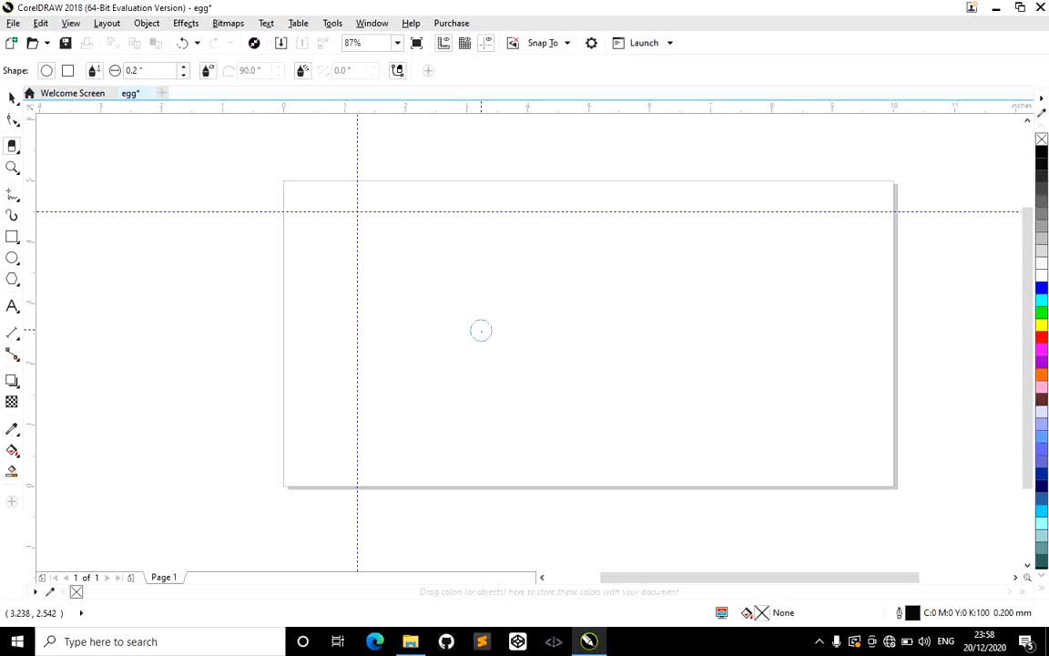
Undo the last erasure and erase the line segment near the page's top edge again with the 0.2-inch eraser.
{"action": "key", "text": "ctrl+z"}
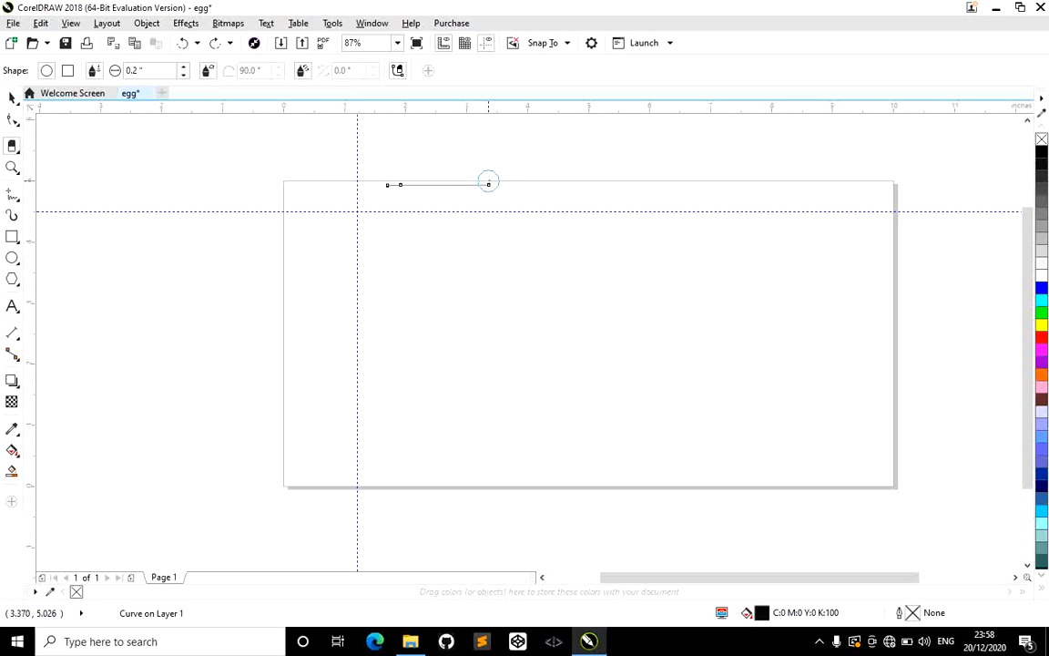
{"action": "mouse_move", "coordinate": [450, 185]}
{"action": "left_mouse_down"}
{"action": "mouse_move", "coordinate": [518, 217]}
{"action": "mouse_move", "coordinate": [483, 171]}
{"action": "left_mouse_up"}
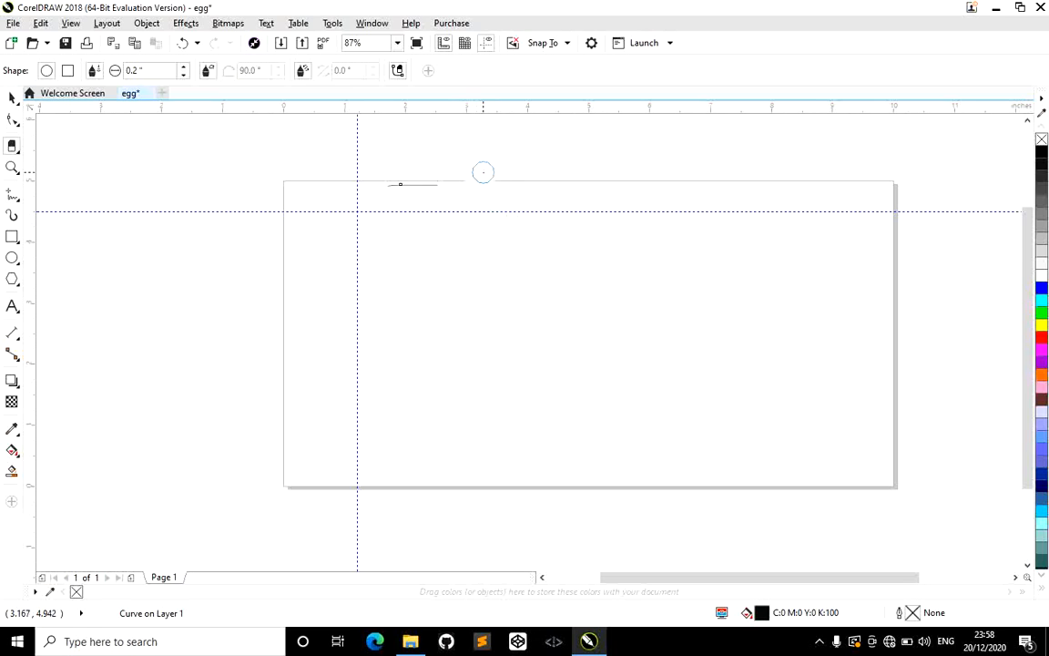
{"action": "mouse_move", "coordinate": [403, 196]}
{"action": "left_mouse_down"}
{"action": "mouse_move", "coordinate": [425, 178]}
{"action": "mouse_move", "coordinate": [493, 233]}
{"action": "mouse_move", "coordinate": [417, 188]}
{"action": "mouse_move", "coordinate": [422, 175]}
{"action": "mouse_move", "coordinate": [440, 184]}
{"action": "mouse_move", "coordinate": [386, 187]}
{"action": "mouse_move", "coordinate": [445, 203]}
{"action": "left_mouse_up"}
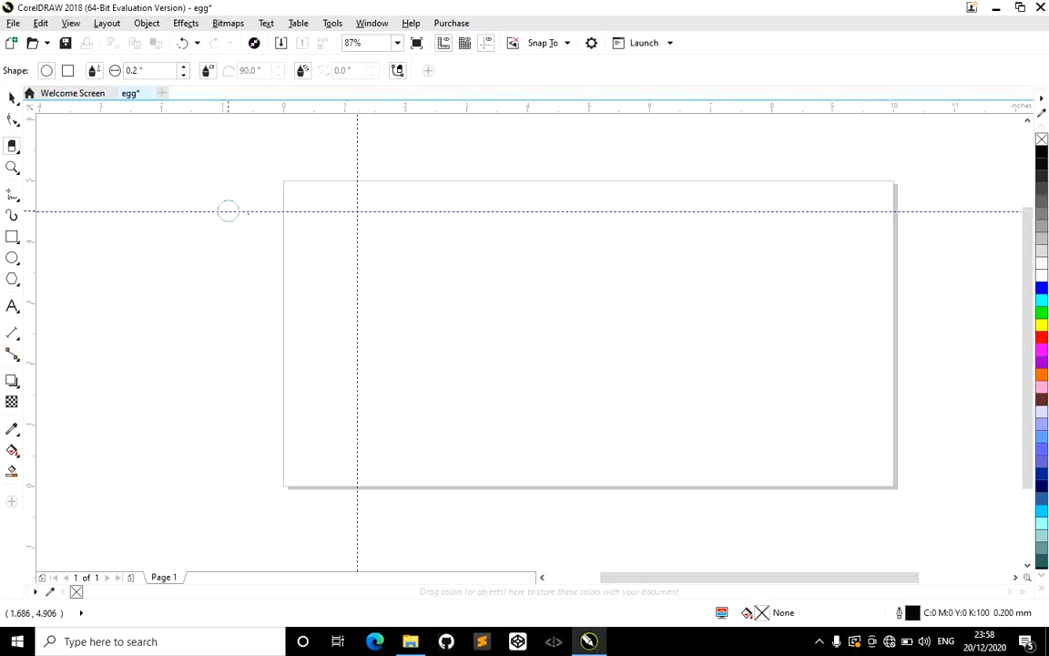
Use the Zoom tool to magnify the page's upper-left area to 1396%, reduce it to 174%, and magnify again to 698%.
{"action": "left_click", "coordinate": [12, 169]}
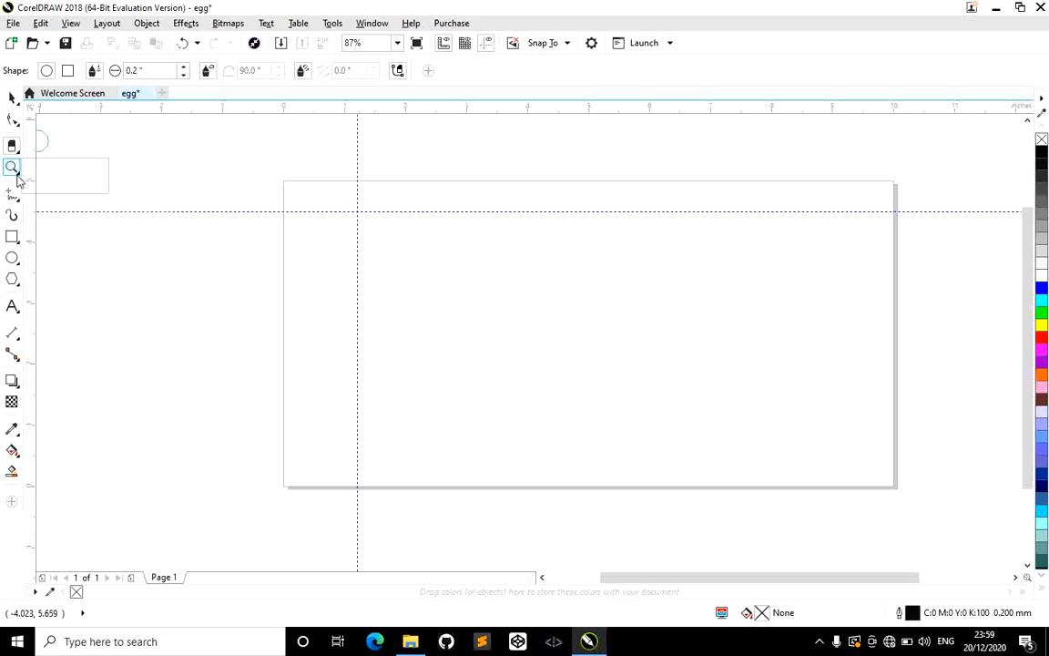
{"action": "left_click", "coordinate": [64, 168]}
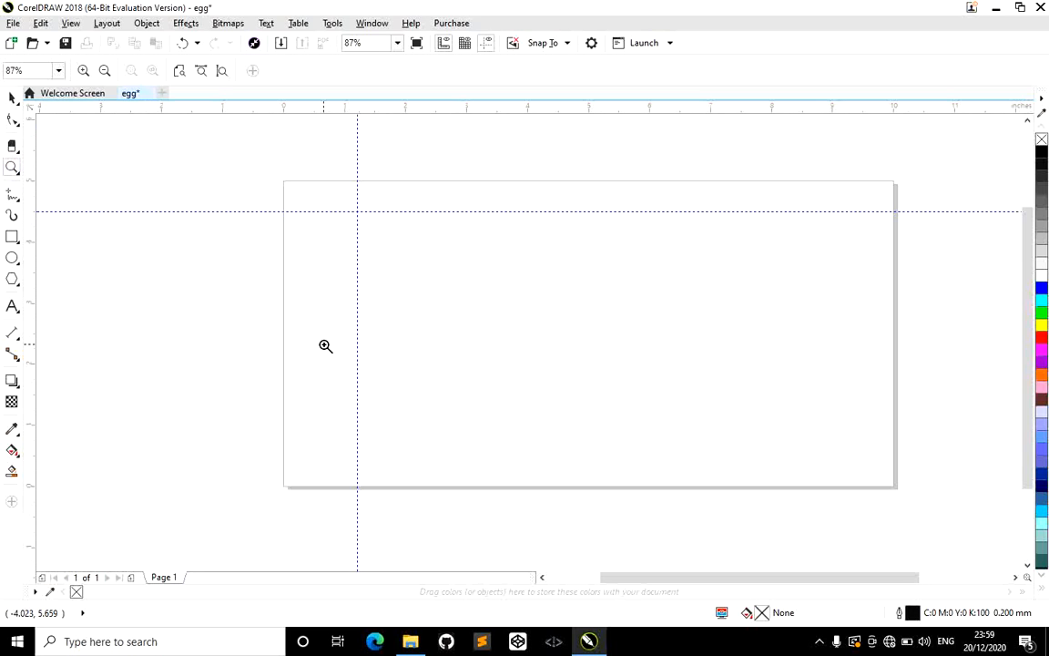
{"action": "left_click", "coordinate": [425, 285]}
{"action": "left_click", "coordinate": [374, 288]}
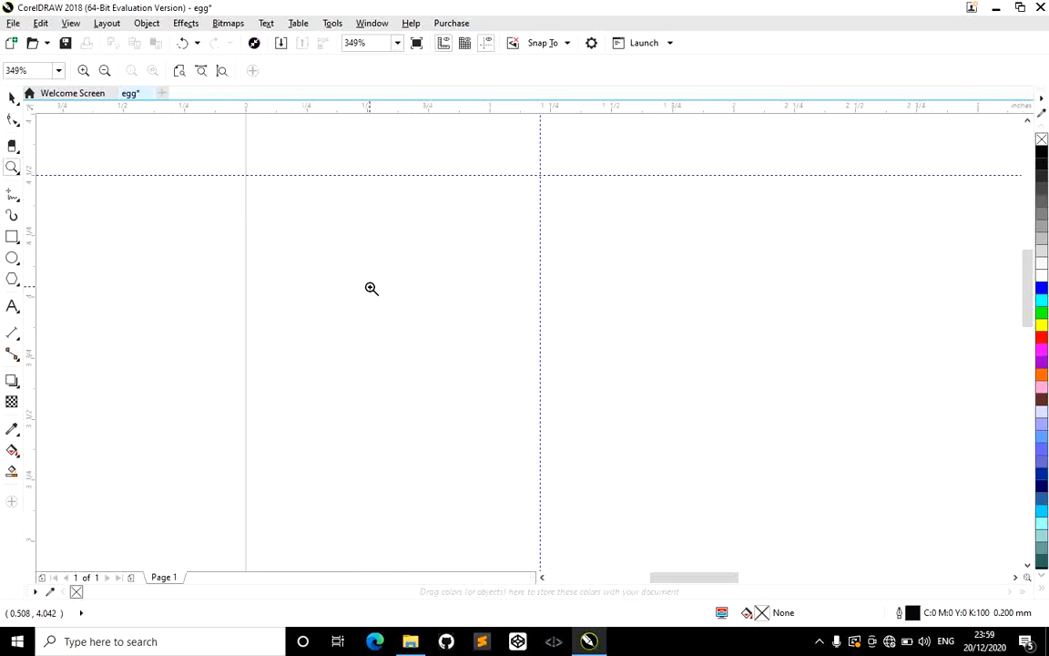
{"action": "left_click", "coordinate": [371, 287]}
{"action": "left_click", "coordinate": [372, 287]}
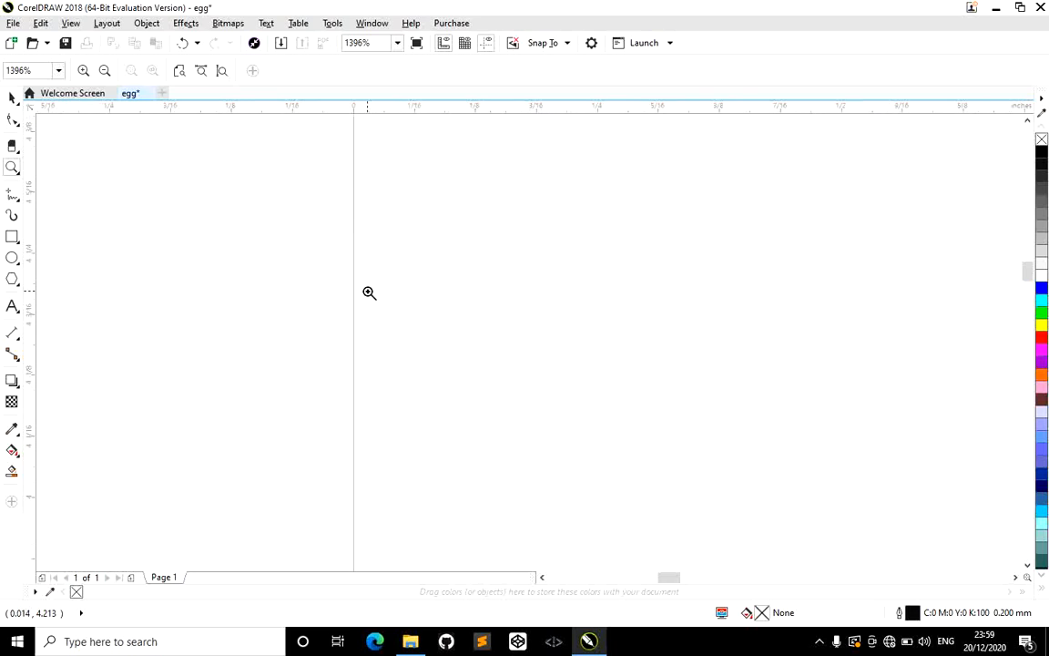
{"action": "left_click", "coordinate": [104, 71]}
{"action": "left_click", "coordinate": [104, 72]}
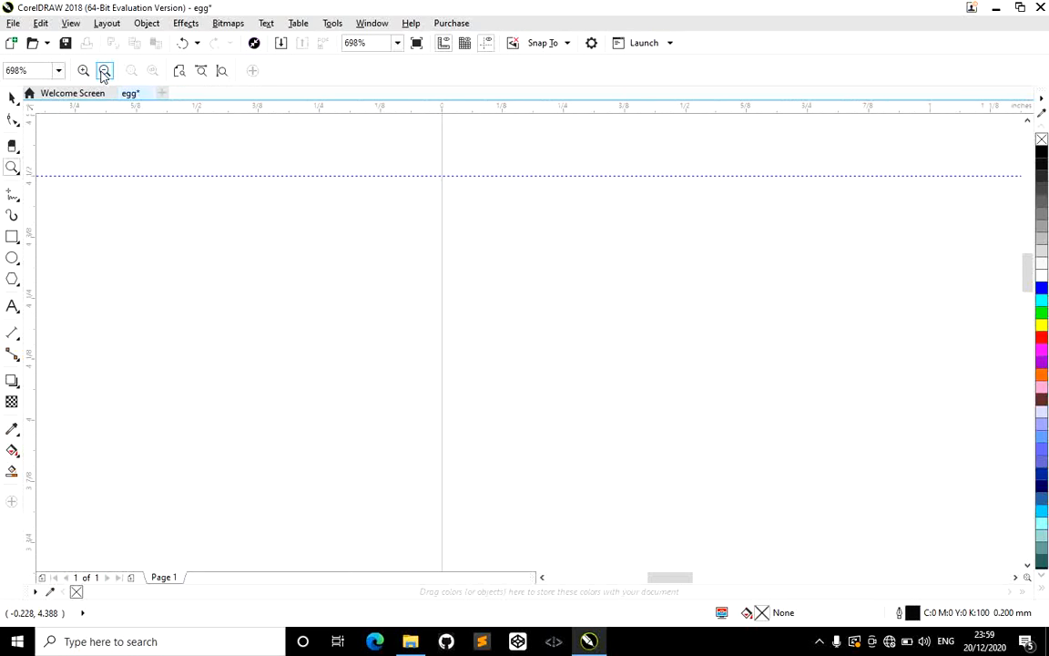
{"action": "left_click", "coordinate": [104, 71]}
{"action": "left_click", "coordinate": [87, 71]}
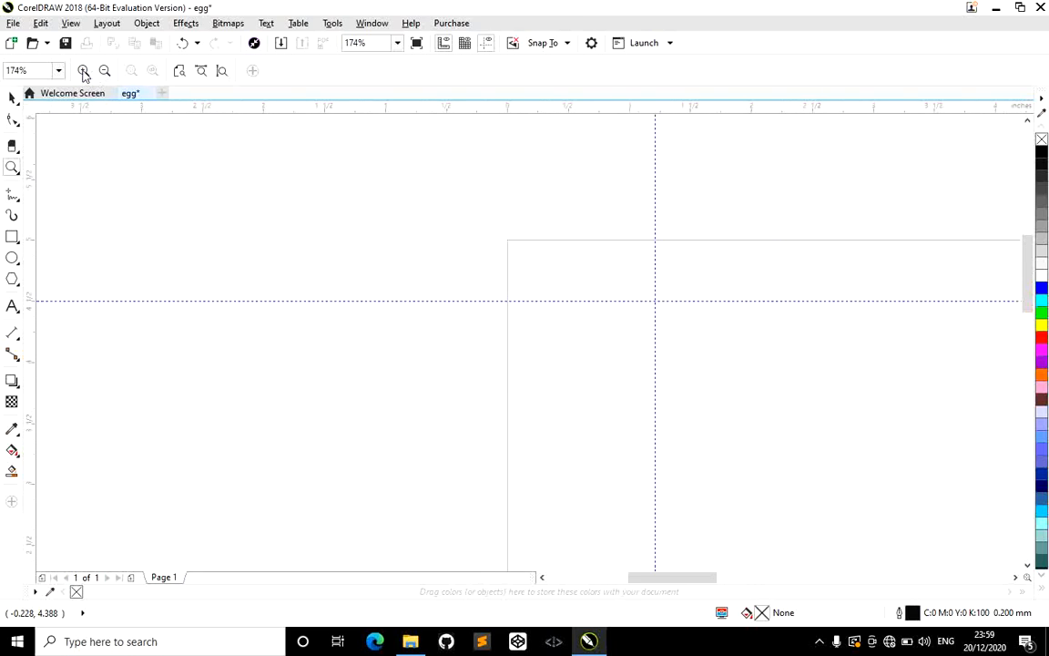
{"action": "left_click", "coordinate": [88, 71]}
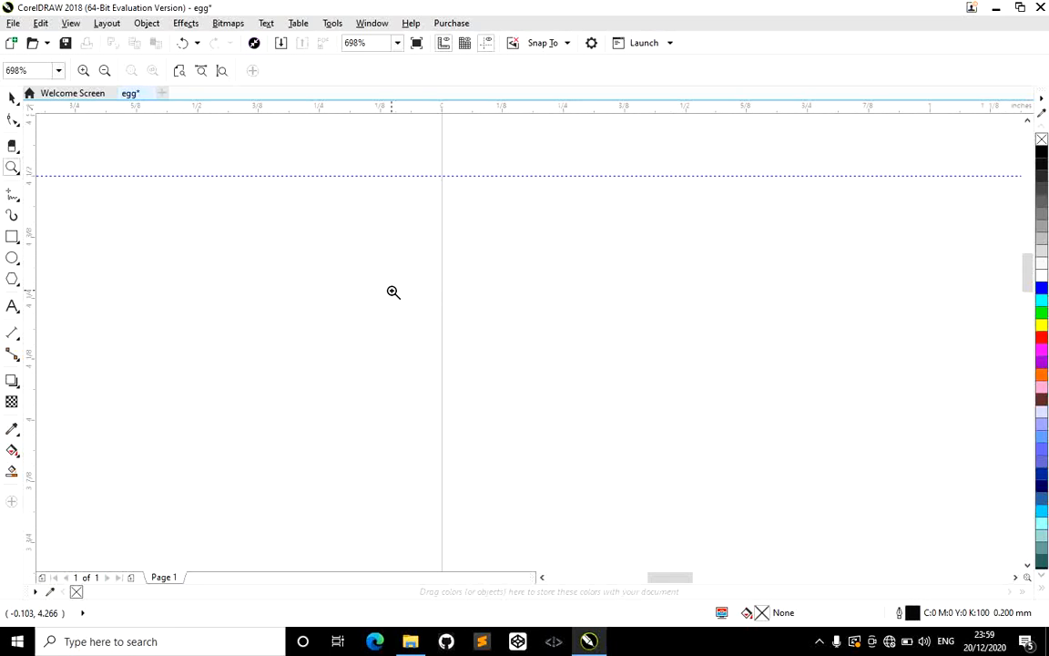
Zoom the view in to 19197%, out to 1%, and back in to 600% beside the page's upper-left corner.
{"action": "scroll", "coordinate": [392, 292], "scroll_direction": "up", "scroll_amount": 4}
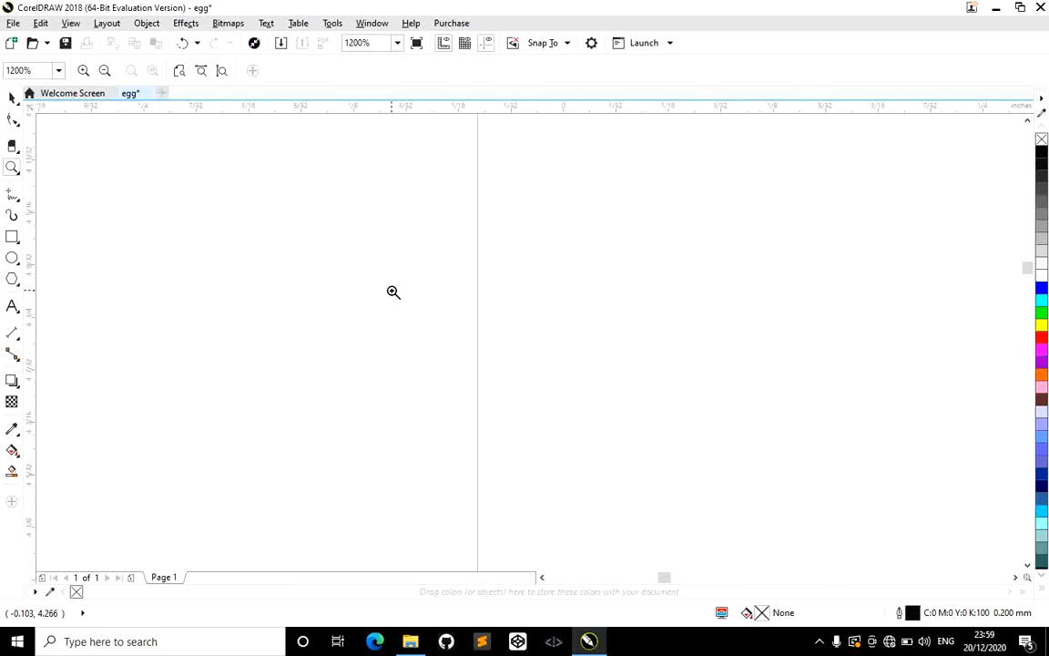
{"action": "scroll", "coordinate": [393, 292], "scroll_direction": "up", "scroll_amount": 1}
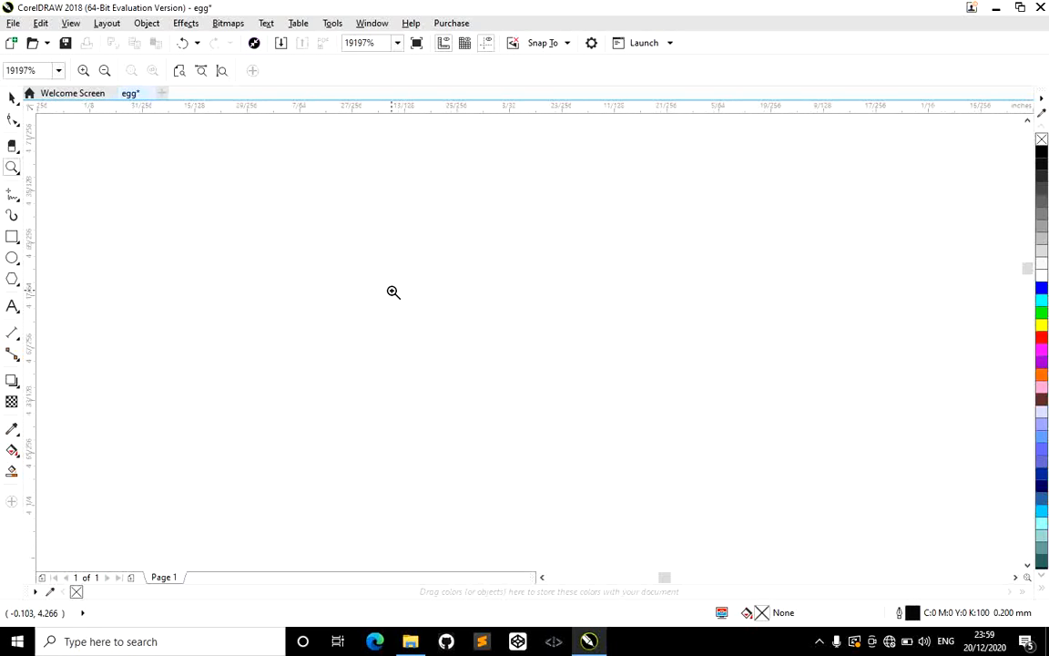
{"action": "scroll", "coordinate": [393, 292], "scroll_direction": "down", "scroll_amount": 9}
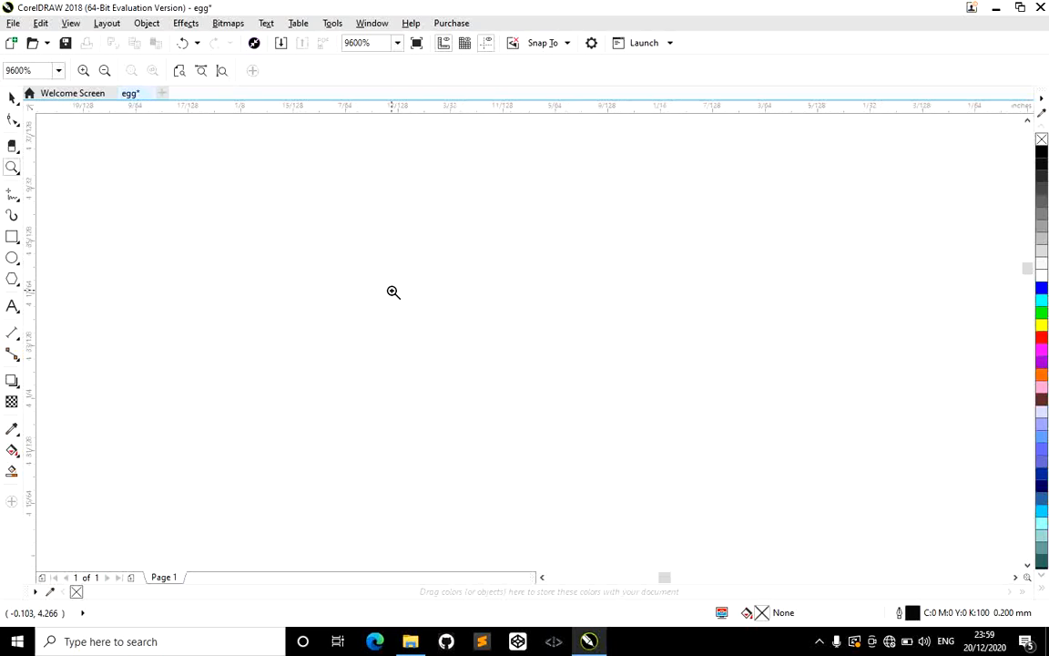
{"action": "scroll", "coordinate": [393, 292], "scroll_direction": "down", "scroll_amount": 2}
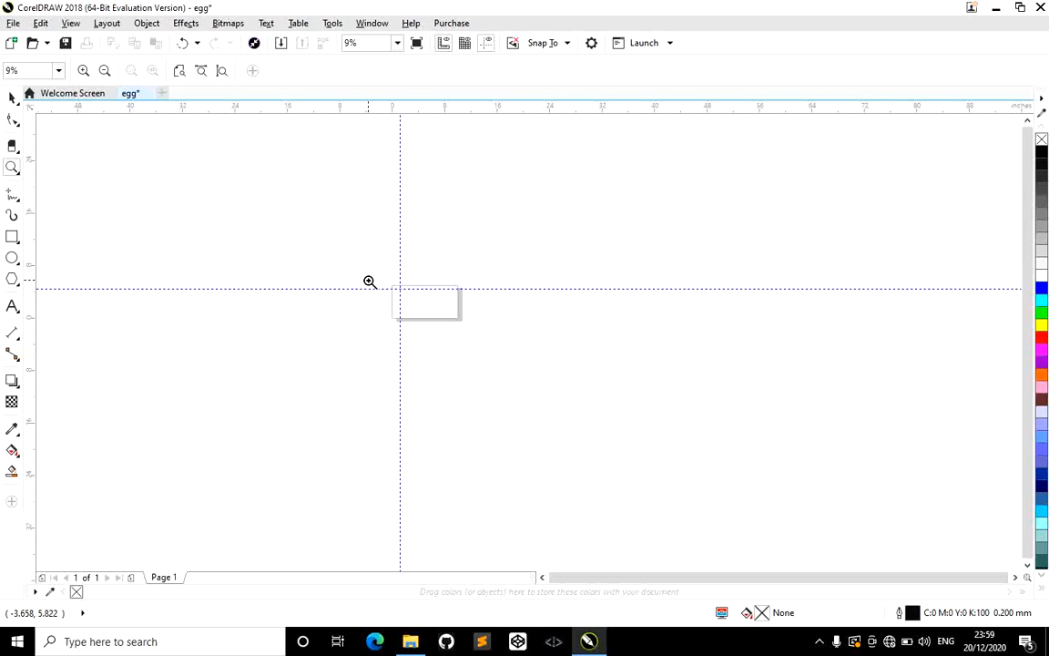
{"action": "scroll", "coordinate": [368, 282], "scroll_direction": "down", "scroll_amount": 2}
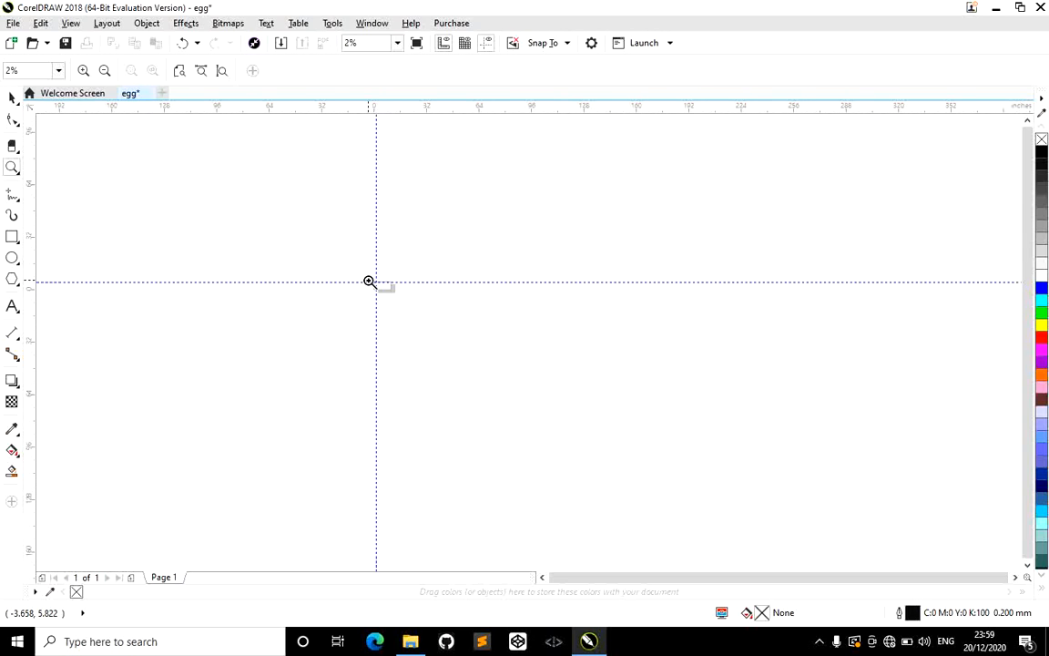
{"action": "scroll", "coordinate": [369, 282], "scroll_direction": "down", "scroll_amount": 1}
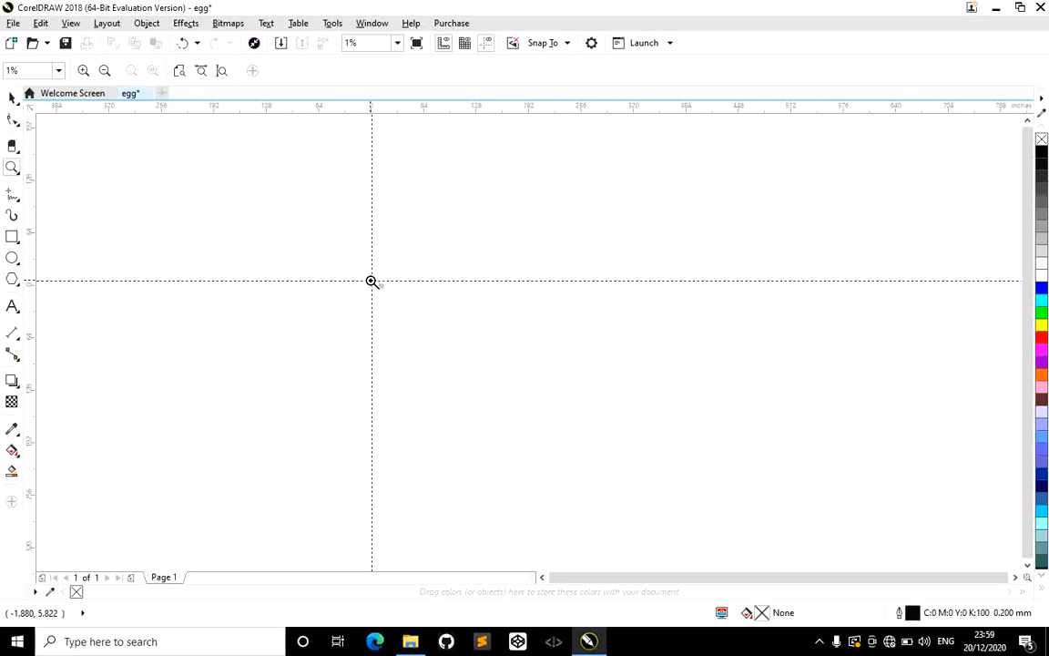
{"action": "scroll", "coordinate": [371, 281], "scroll_direction": "up", "scroll_amount": 3}
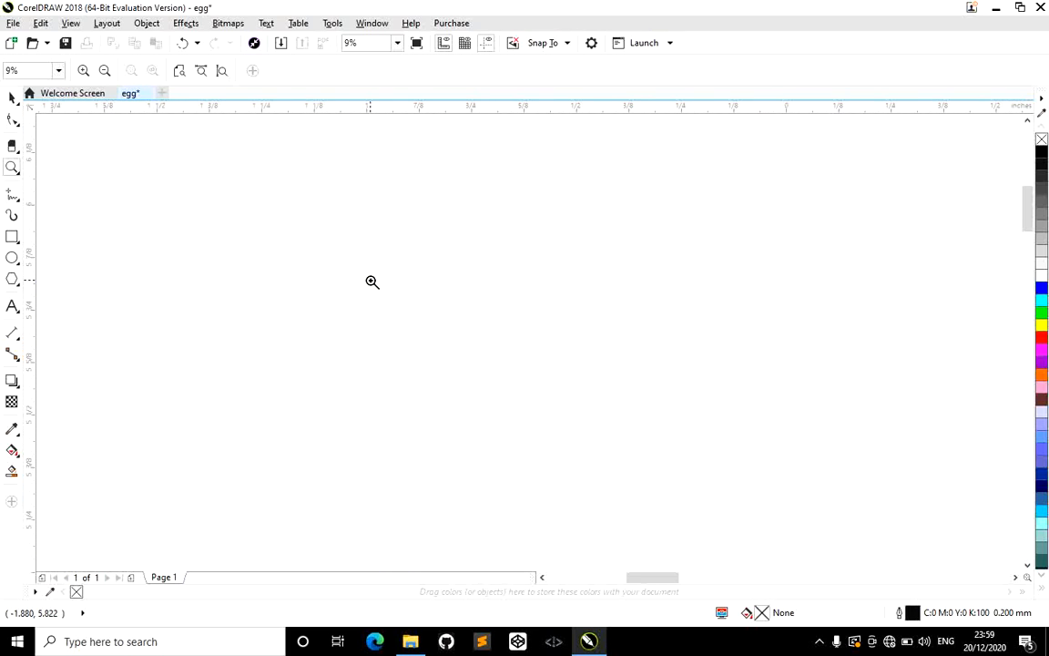
{"action": "scroll", "coordinate": [371, 282], "scroll_direction": "up", "scroll_amount": 5}
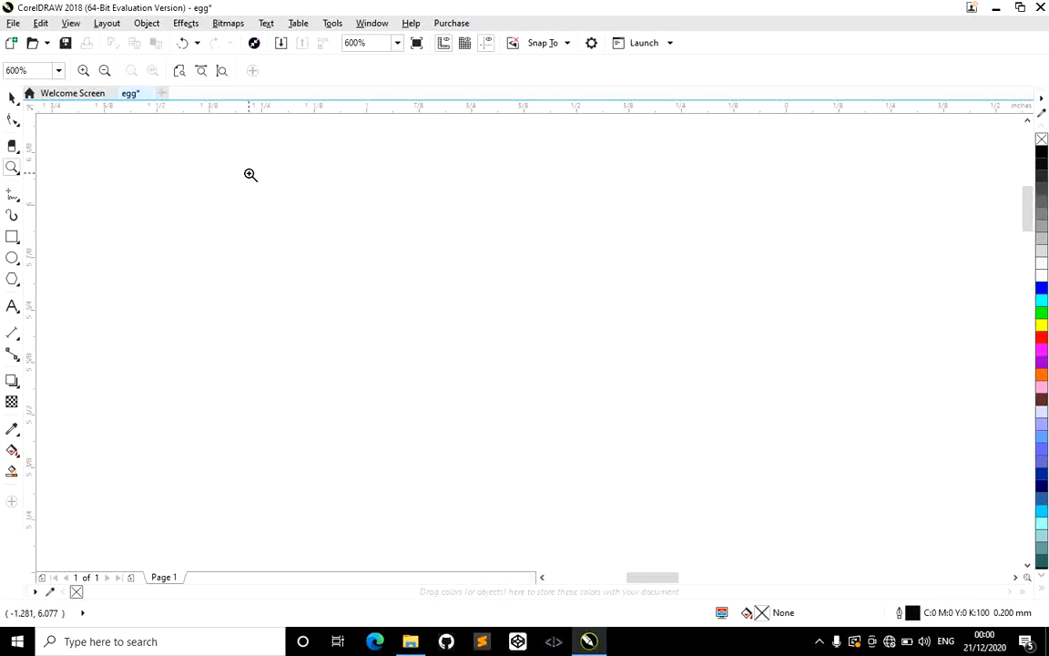
Try the Freehand tool with a large looping curve and several separate strokes beside it, and undo them all.
{"action": "key", "text": "F5"}
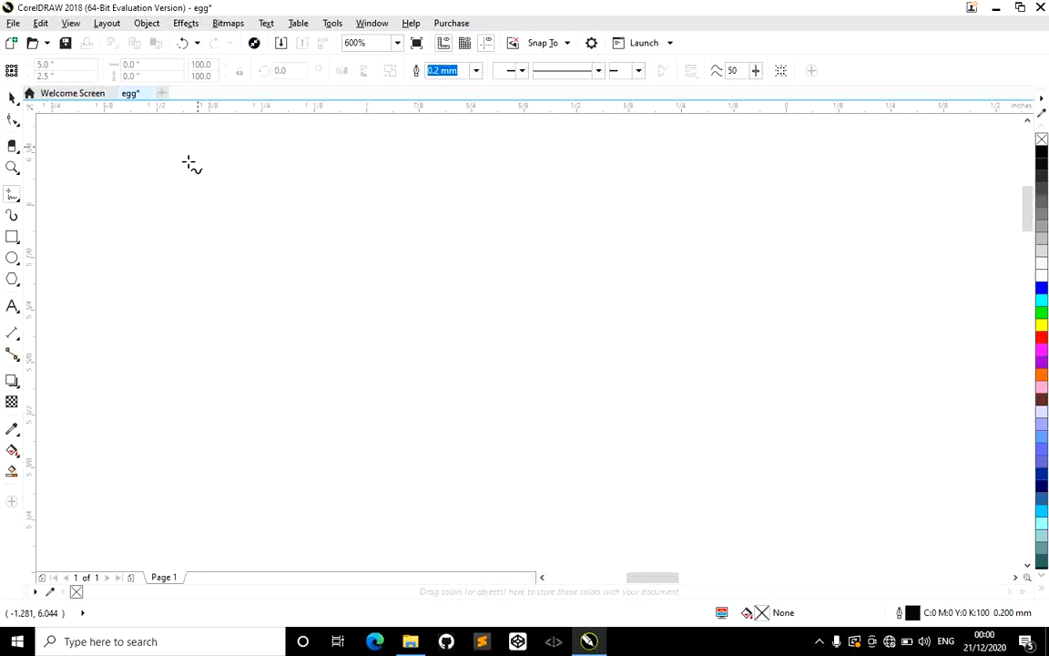
{"action": "mouse_move", "coordinate": [169, 228]}
{"action": "left_mouse_down"}
{"action": "mouse_move", "coordinate": [300, 229]}
{"action": "mouse_move", "coordinate": [243, 349]}
{"action": "mouse_move", "coordinate": [300, 298]}
{"action": "mouse_move", "coordinate": [170, 250]}
{"action": "mouse_move", "coordinate": [218, 164]}
{"action": "mouse_move", "coordinate": [282, 270]}
{"action": "mouse_move", "coordinate": [186, 399]}
{"action": "left_mouse_up"}
{"action": "left_click_drag", "start_coordinate": [249, 434], "coordinate": [333, 394]}
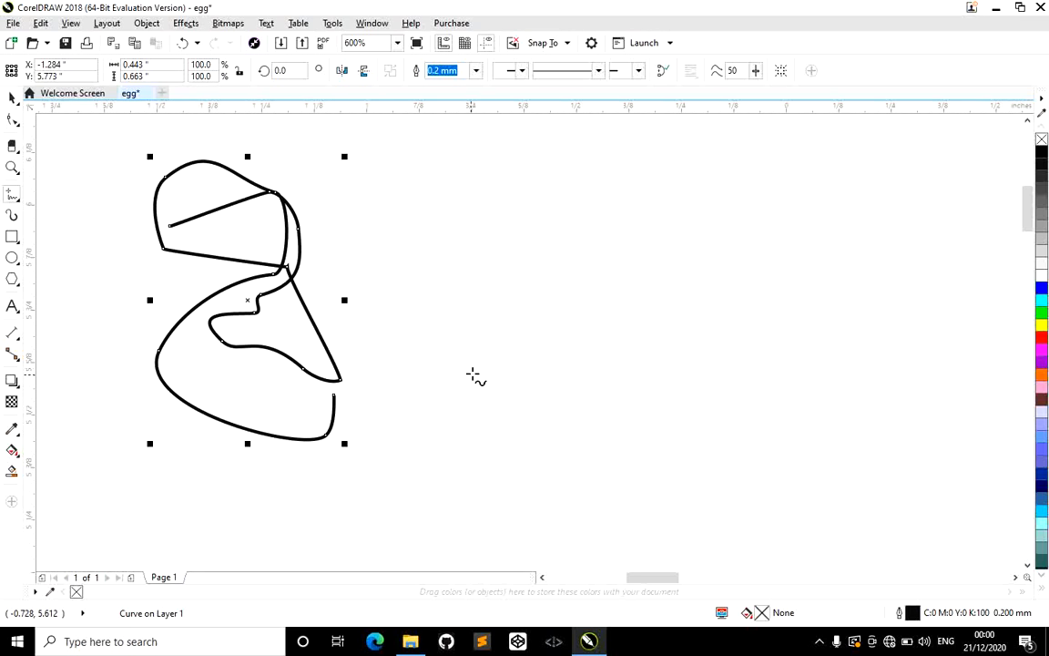
{"action": "left_click_drag", "start_coordinate": [392, 354], "coordinate": [604, 344]}
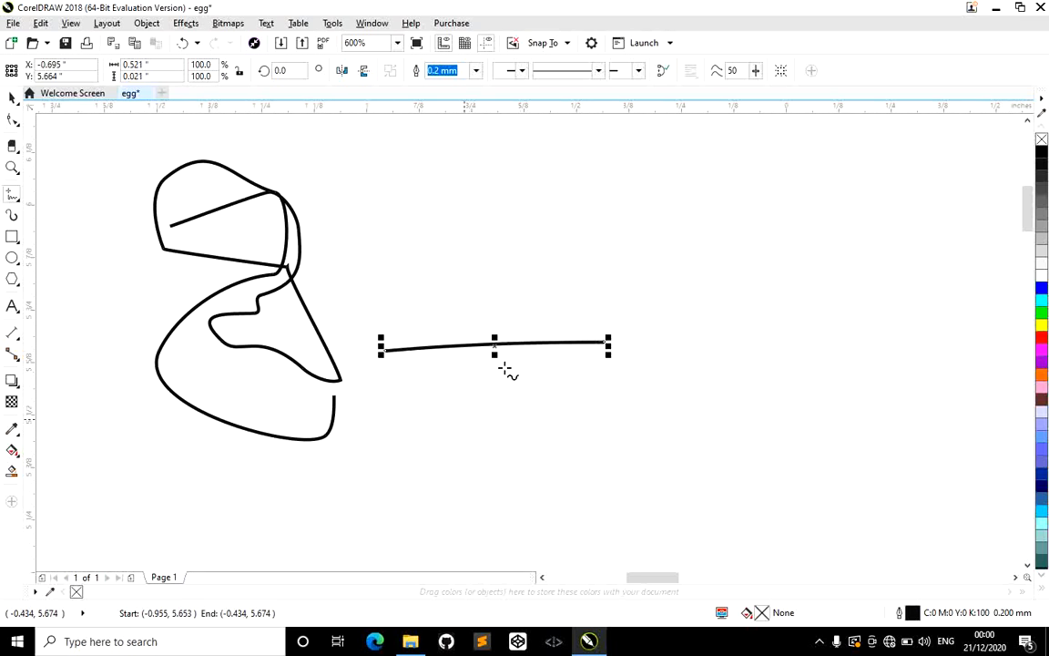
{"action": "mouse_move", "coordinate": [464, 419]}
{"action": "left_mouse_down"}
{"action": "mouse_move", "coordinate": [583, 281]}
{"action": "mouse_move", "coordinate": [661, 346]}
{"action": "mouse_move", "coordinate": [668, 304]}
{"action": "left_mouse_up"}
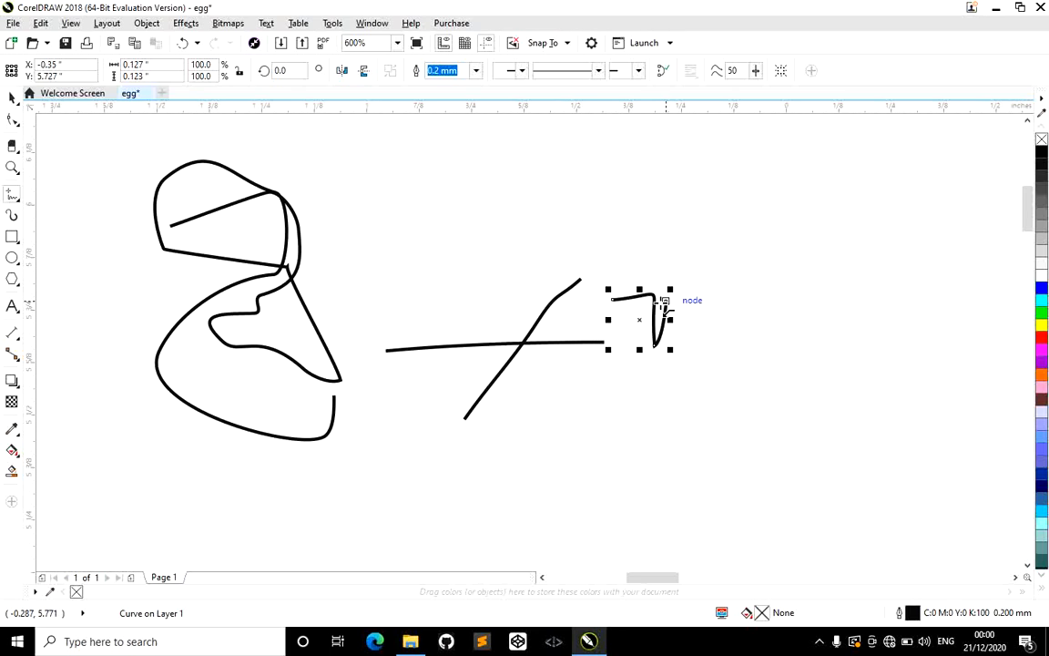
{"action": "key", "text": "ctrl+z"}
{"action": "key", "text": "ctrl+z"}
{"action": "key", "text": "ctrl+z"}
{"action": "key", "text": "ctrl+z"}
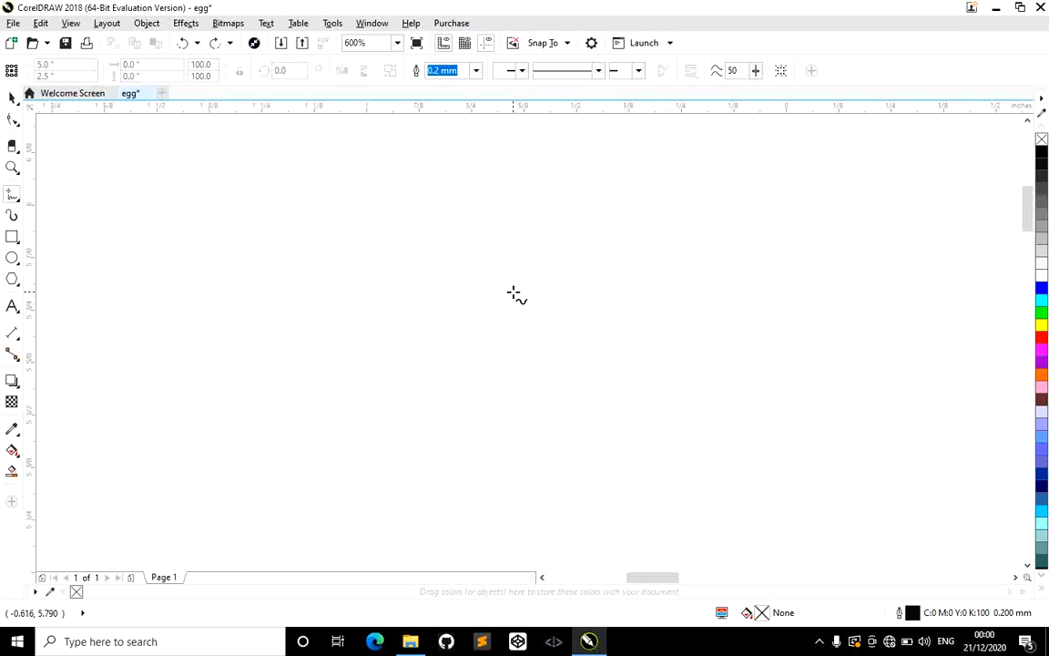
Try a large freehand scribble about 0.9 by 0.67 inches and a small one about 0.41 by 0.15 inches, undoing each.
{"action": "mouse_move", "coordinate": [508, 217]}
{"action": "left_mouse_down"}
{"action": "mouse_move", "coordinate": [492, 207]}
{"action": "mouse_move", "coordinate": [480, 225]}
{"action": "mouse_move", "coordinate": [501, 263]}
{"action": "mouse_move", "coordinate": [551, 307]}
{"action": "mouse_move", "coordinate": [614, 307]}
{"action": "mouse_move", "coordinate": [624, 262]}
{"action": "left_mouse_up"}
{"action": "mouse_move", "coordinate": [614, 188]}
{"action": "left_mouse_down"}
{"action": "mouse_move", "coordinate": [586, 155]}
{"action": "mouse_move", "coordinate": [538, 210]}
{"action": "mouse_move", "coordinate": [520, 211]}
{"action": "mouse_move", "coordinate": [488, 197]}
{"action": "mouse_move", "coordinate": [491, 170]}
{"action": "mouse_move", "coordinate": [371, 276]}
{"action": "mouse_move", "coordinate": [440, 352]}
{"action": "mouse_move", "coordinate": [678, 272]}
{"action": "mouse_move", "coordinate": [594, 148]}
{"action": "mouse_move", "coordinate": [339, 386]}
{"action": "mouse_move", "coordinate": [474, 262]}
{"action": "mouse_move", "coordinate": [446, 393]}
{"action": "mouse_move", "coordinate": [443, 383]}
{"action": "mouse_move", "coordinate": [605, 304]}
{"action": "mouse_move", "coordinate": [545, 256]}
{"action": "left_mouse_up"}
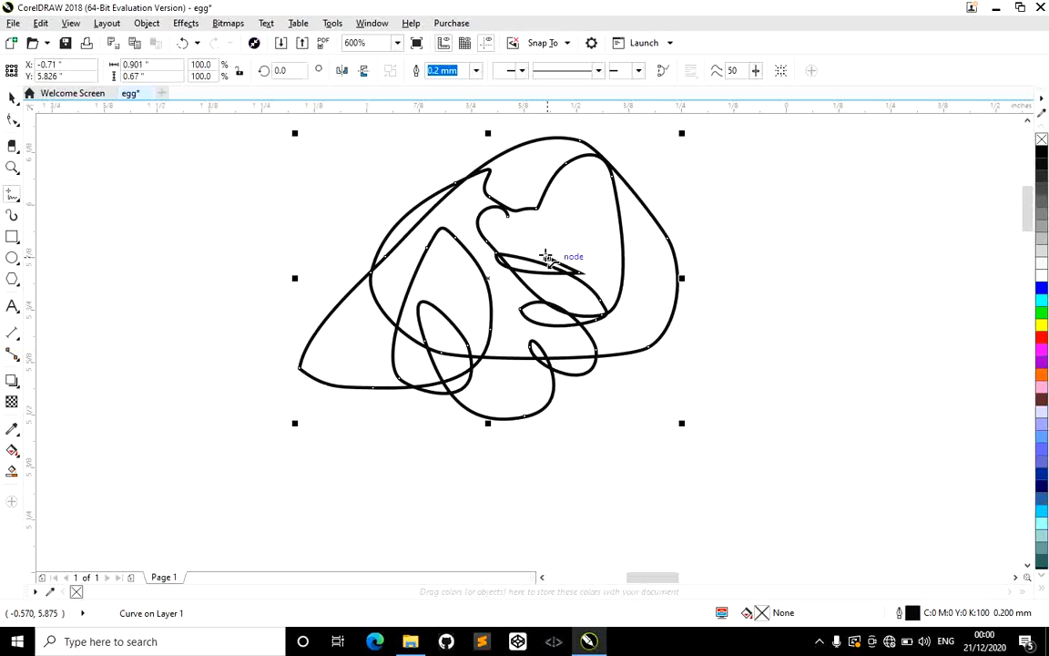
{"action": "key", "text": "ctrl+z"}
{"action": "mouse_move", "coordinate": [450, 252]}
{"action": "left_mouse_down"}
{"action": "mouse_move", "coordinate": [529, 258]}
{"action": "mouse_move", "coordinate": [508, 244]}
{"action": "mouse_move", "coordinate": [562, 246]}
{"action": "mouse_move", "coordinate": [581, 219]}
{"action": "mouse_move", "coordinate": [623, 216]}
{"action": "left_mouse_up"}
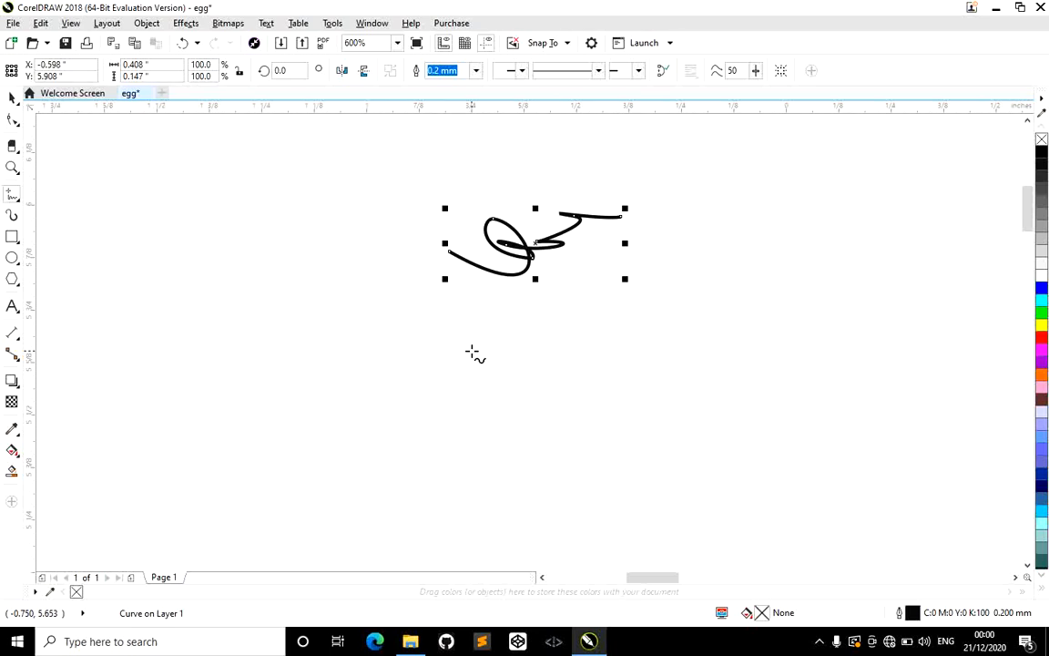
{"action": "key", "text": "ctrl+z"}
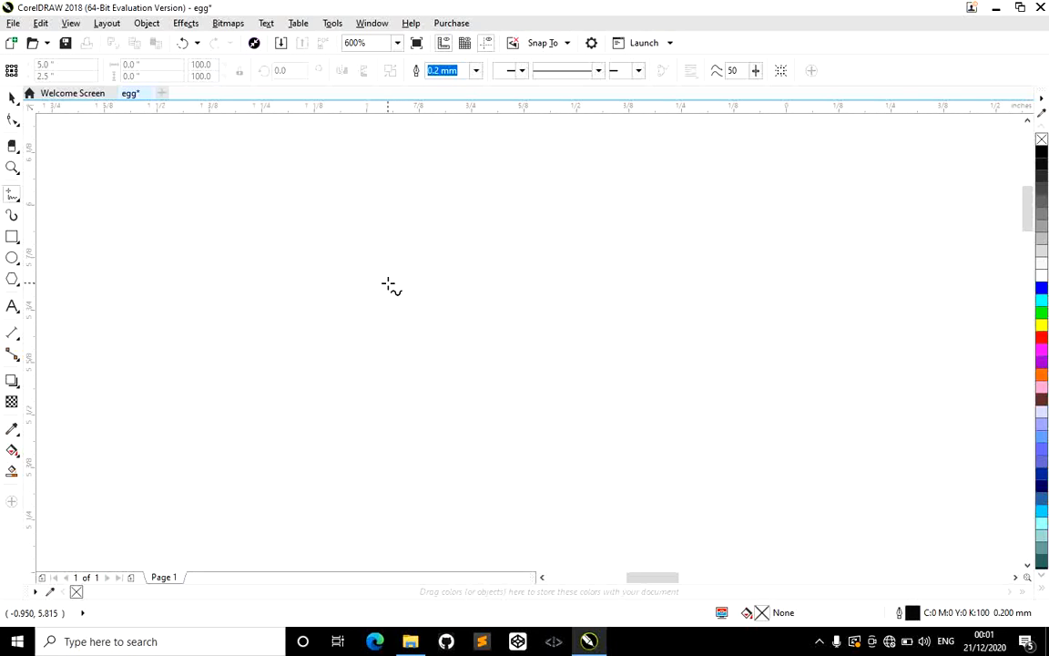
Draw a freehand signature about 0.74 by 0.59 inches, cross it with two near-vertical strokes, and select the signature curve.
{"action": "mouse_move", "coordinate": [387, 284]}
{"action": "left_mouse_down"}
{"action": "mouse_move", "coordinate": [418, 281]}
{"action": "mouse_move", "coordinate": [396, 257]}
{"action": "mouse_move", "coordinate": [394, 310]}
{"action": "mouse_move", "coordinate": [433, 280]}
{"action": "mouse_move", "coordinate": [483, 301]}
{"action": "mouse_move", "coordinate": [514, 293]}
{"action": "mouse_move", "coordinate": [564, 231]}
{"action": "mouse_move", "coordinate": [530, 289]}
{"action": "mouse_move", "coordinate": [544, 423]}
{"action": "mouse_move", "coordinate": [582, 330]}
{"action": "mouse_move", "coordinate": [272, 341]}
{"action": "left_mouse_up"}
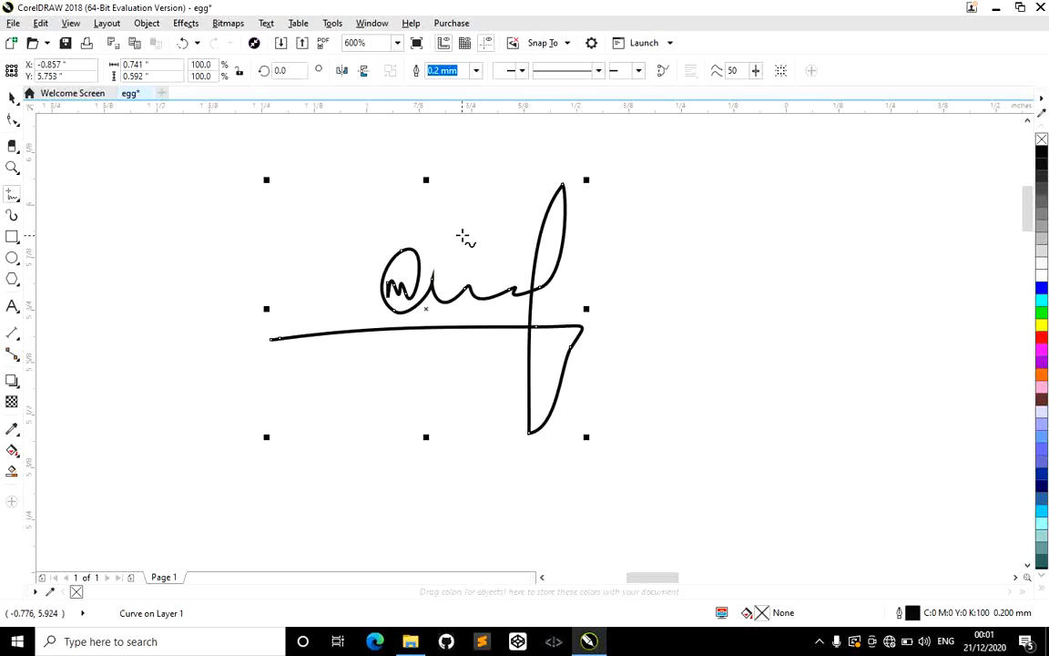
{"action": "mouse_move", "coordinate": [463, 237]}
{"action": "left_mouse_down"}
{"action": "mouse_move", "coordinate": [458, 387]}
{"action": "mouse_move", "coordinate": [480, 357]}
{"action": "left_mouse_up"}
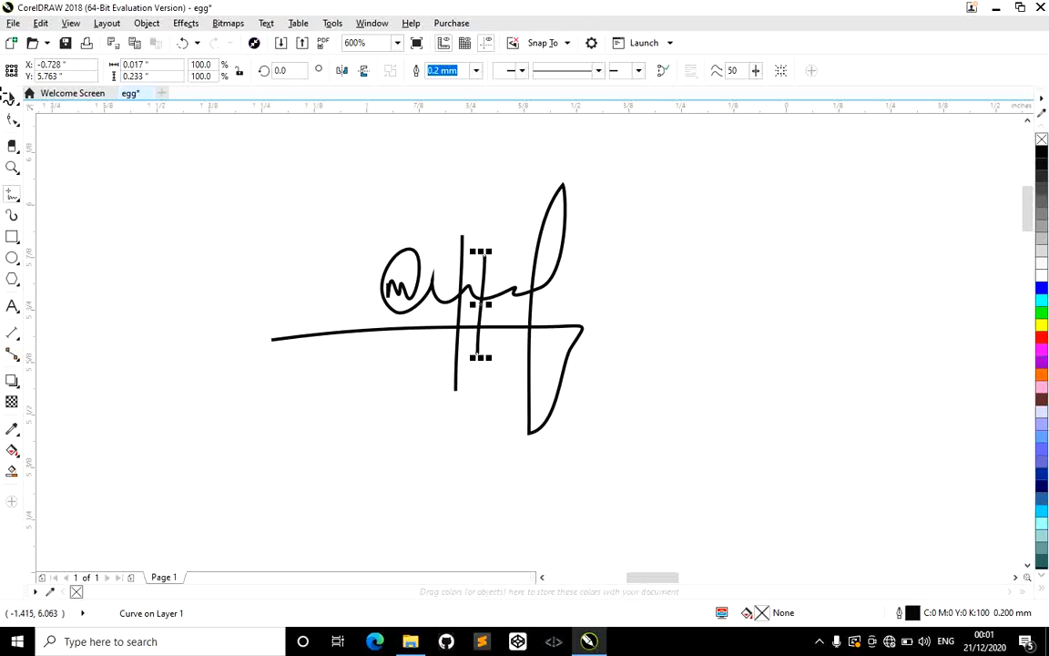
{"action": "left_click", "coordinate": [12, 97]}
{"action": "scroll", "coordinate": [428, 279], "scroll_direction": "up", "scroll_amount": 1}
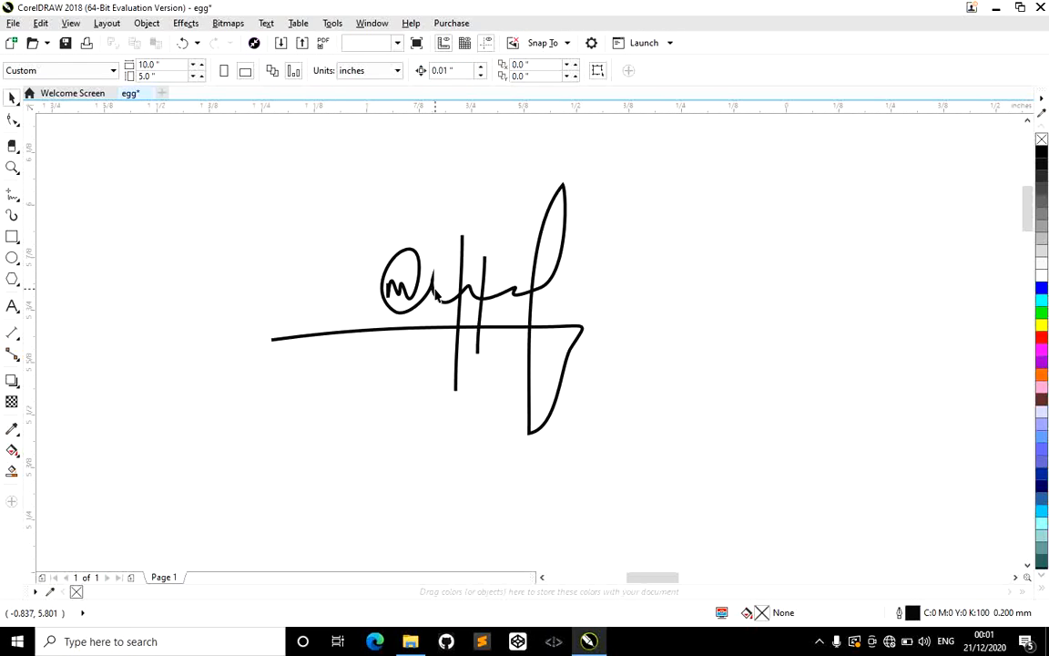
{"action": "left_click", "coordinate": [433, 287]}
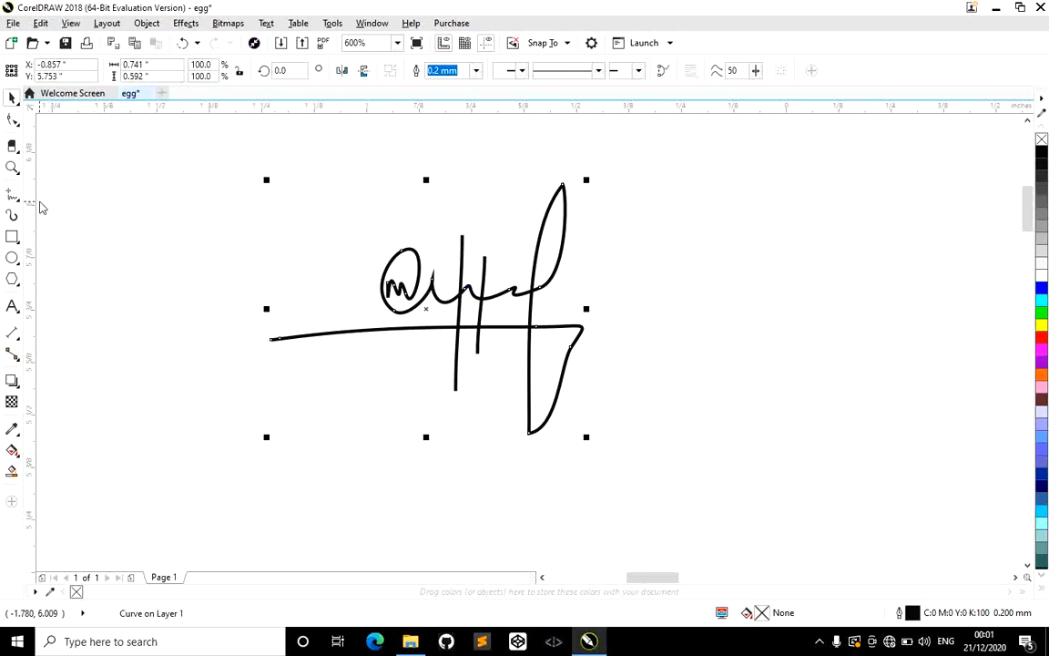
Draw a nearly horizontal 2-Point Line about 0.84 inches long below the signature.
{"action": "left_click", "coordinate": [18, 201]}
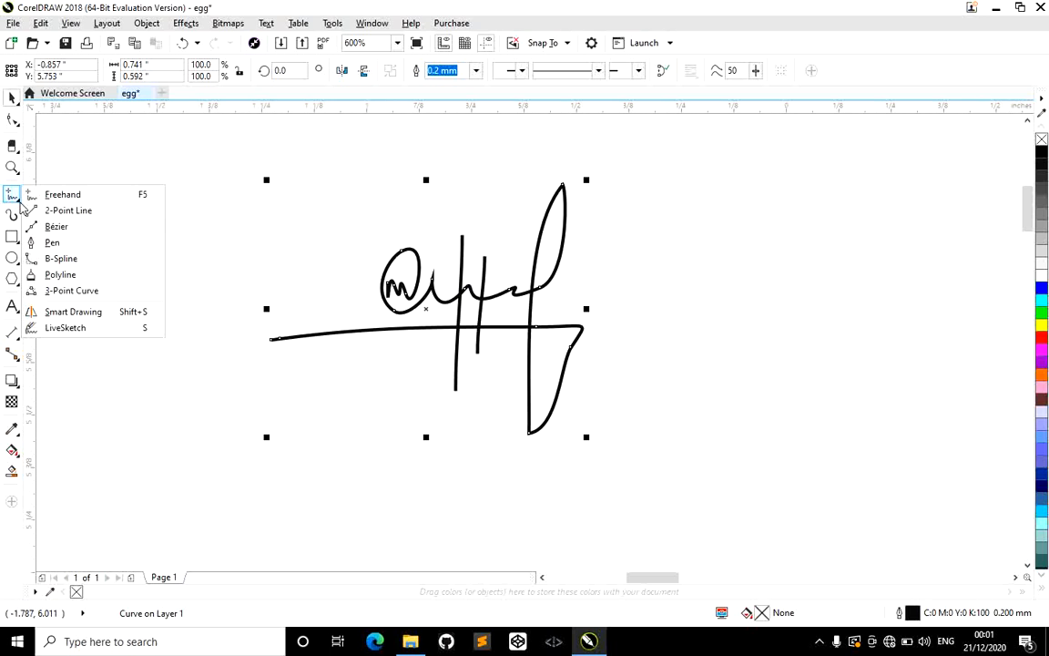
{"action": "left_click", "coordinate": [29, 198]}
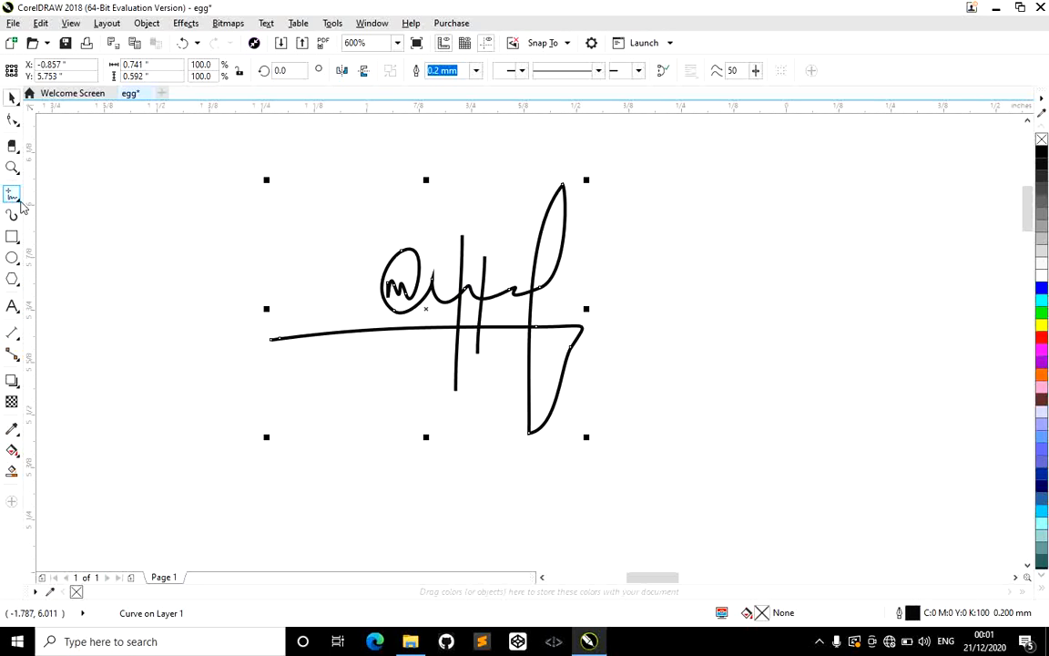
{"action": "left_click", "coordinate": [12, 195]}
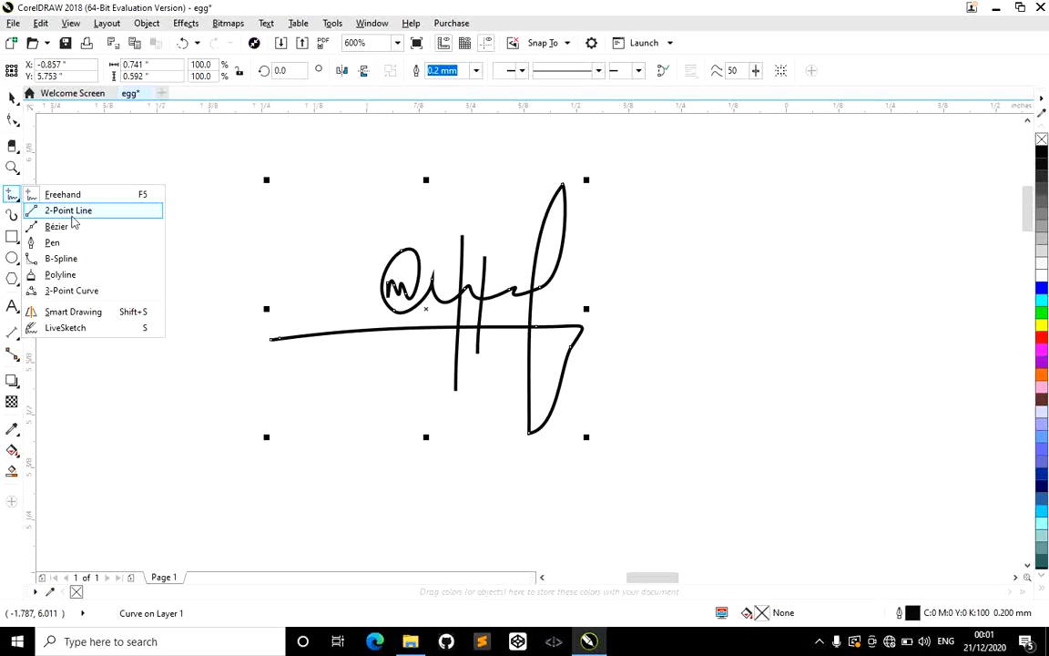
{"action": "left_click", "coordinate": [72, 215]}
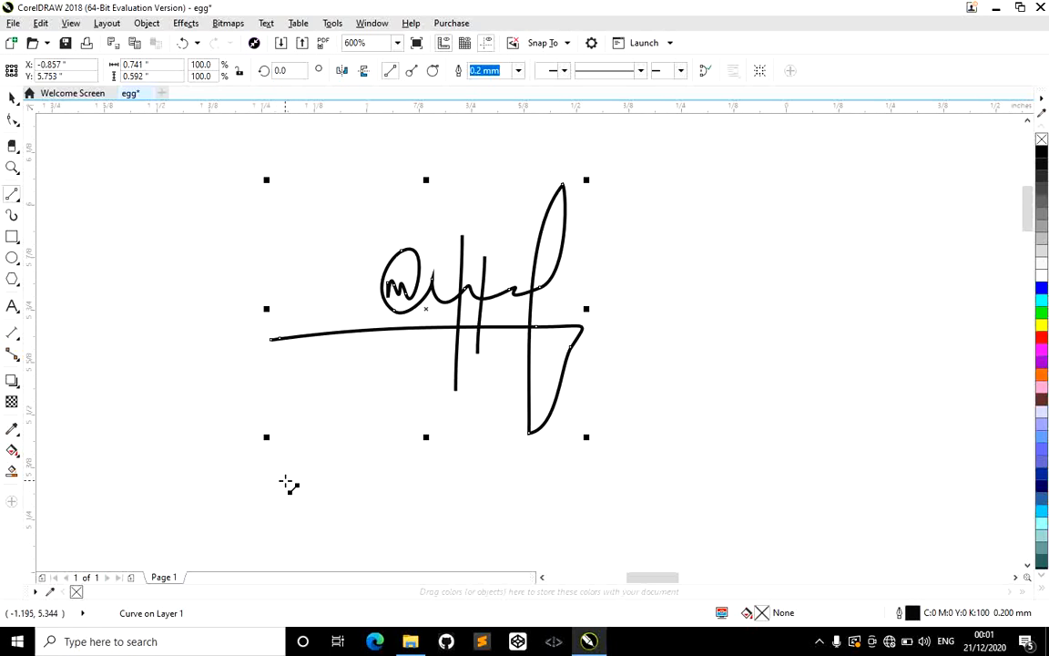
{"action": "left_click_drag", "start_coordinate": [286, 481], "coordinate": [642, 480]}
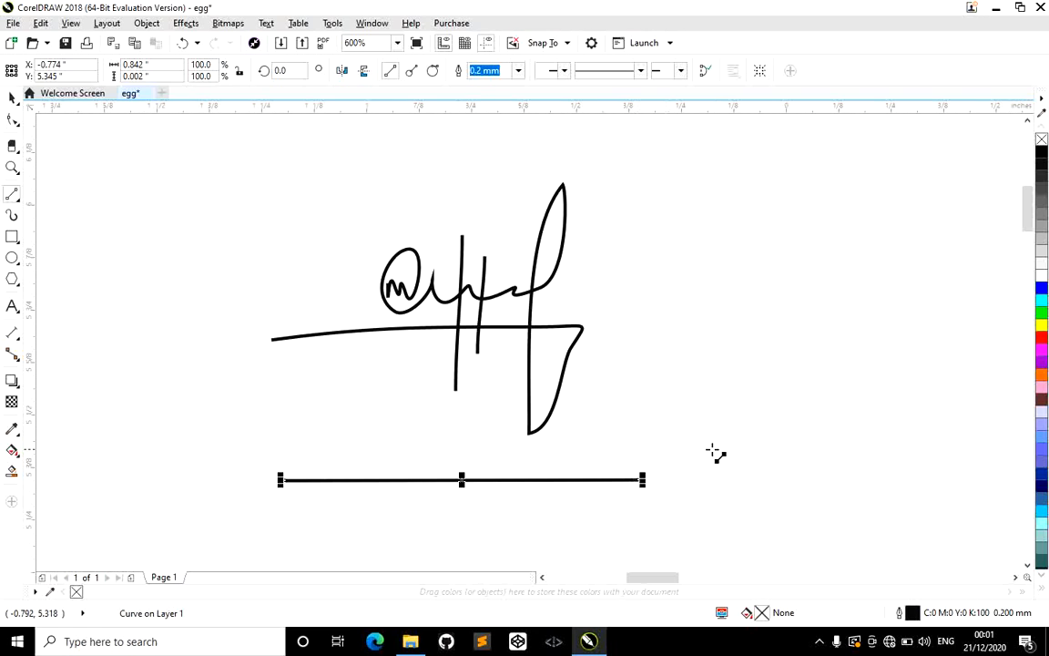
Draw two more nearly horizontal 2-Point Lines under the signature, about 0.77 and 0.72 inches long.
{"action": "left_click_drag", "start_coordinate": [355, 447], "coordinate": [681, 446]}
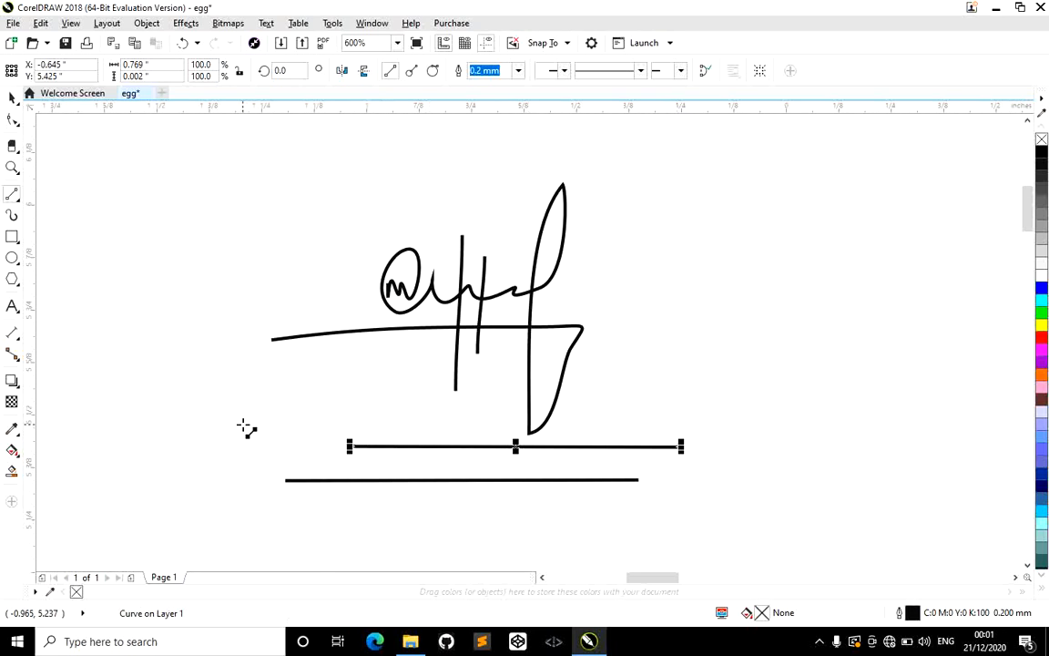
{"action": "left_click_drag", "start_coordinate": [243, 424], "coordinate": [546, 424]}
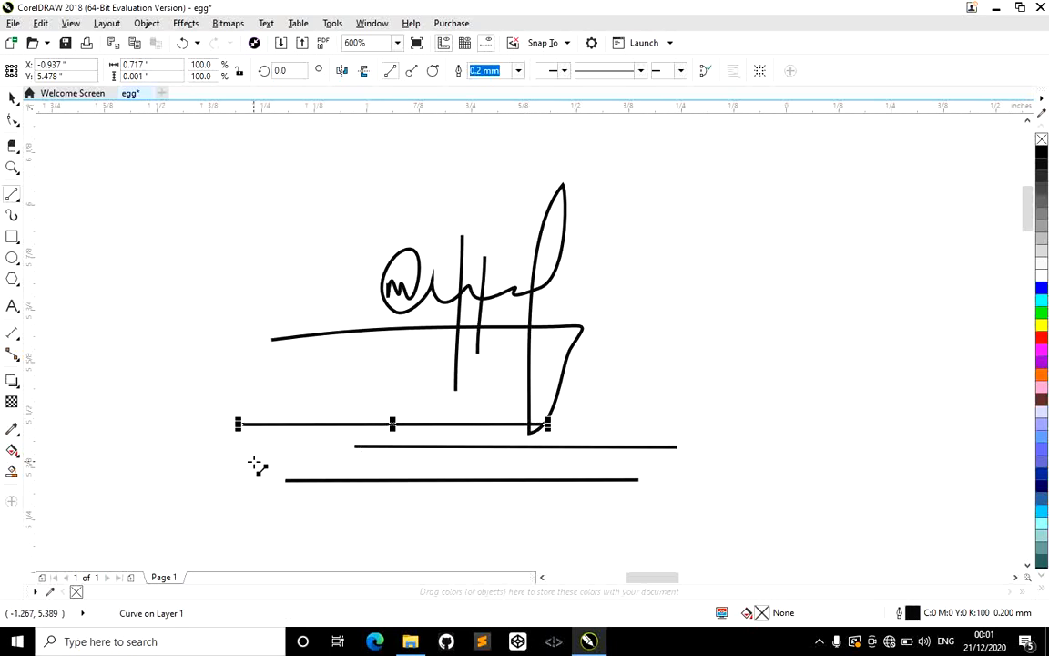
Try the Bézier tool with a wavy curve that peaks beside the signature and arches over it.
{"action": "left_click", "coordinate": [19, 205]}
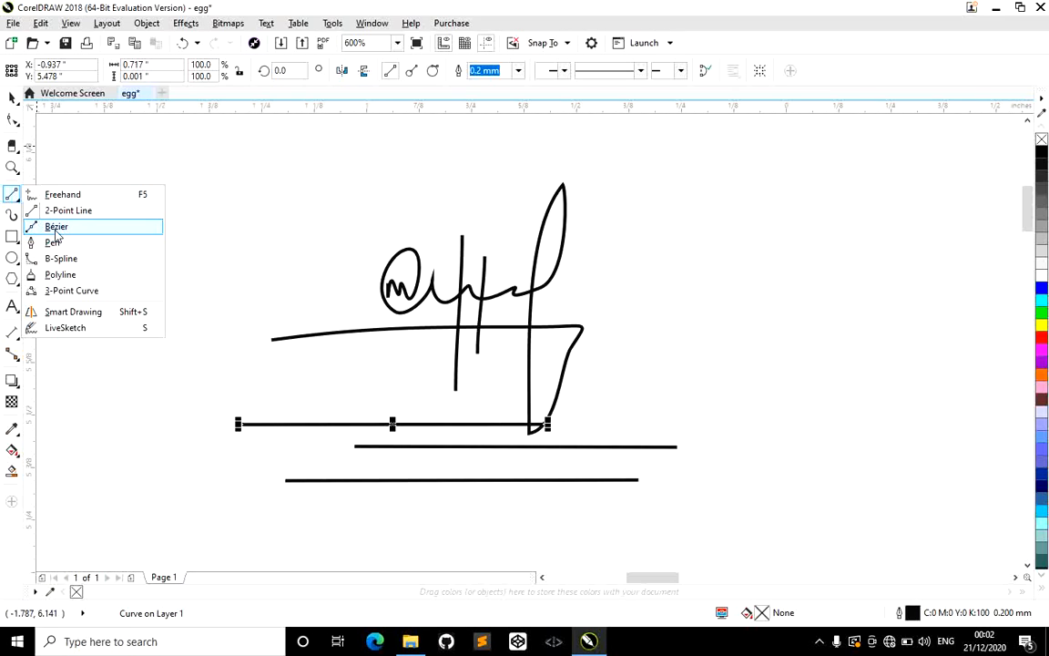
{"action": "left_click", "coordinate": [229, 283]}
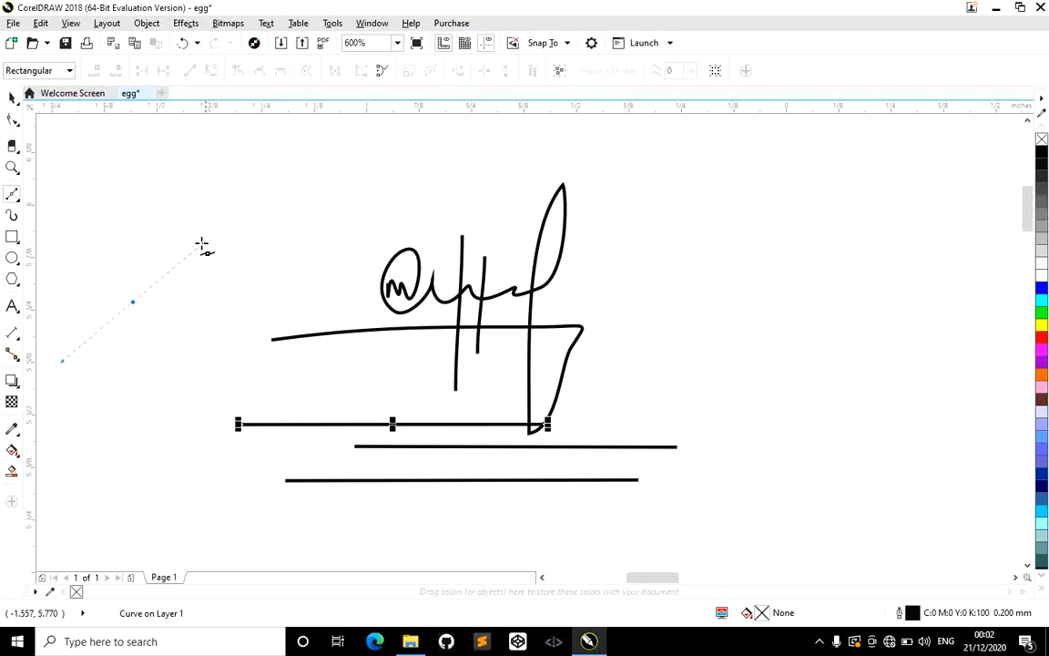
{"action": "mouse_move", "coordinate": [201, 244]}
{"action": "left_mouse_down"}
{"action": "mouse_move", "coordinate": [230, 228]}
{"action": "mouse_move", "coordinate": [251, 243]}
{"action": "mouse_move", "coordinate": [277, 304]}
{"action": "mouse_move", "coordinate": [205, 314]}
{"action": "mouse_move", "coordinate": [222, 339]}
{"action": "mouse_move", "coordinate": [294, 288]}
{"action": "mouse_move", "coordinate": [258, 237]}
{"action": "mouse_move", "coordinate": [264, 407]}
{"action": "left_mouse_up"}
{"action": "left_click", "coordinate": [230, 227]}
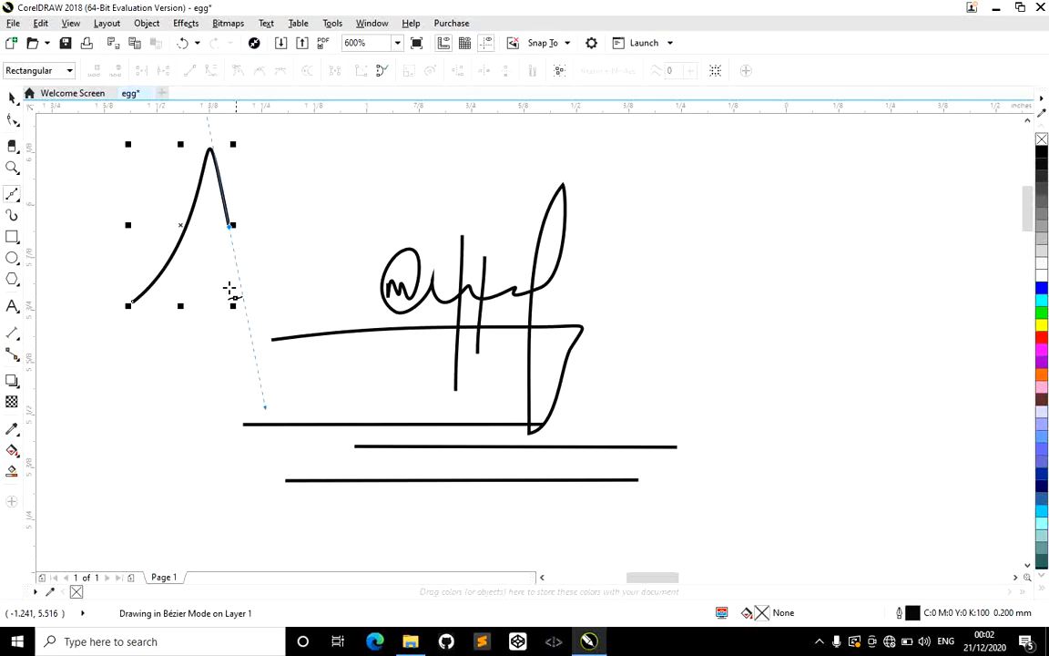
{"action": "left_click_drag", "start_coordinate": [611, 301], "coordinate": [908, 290]}
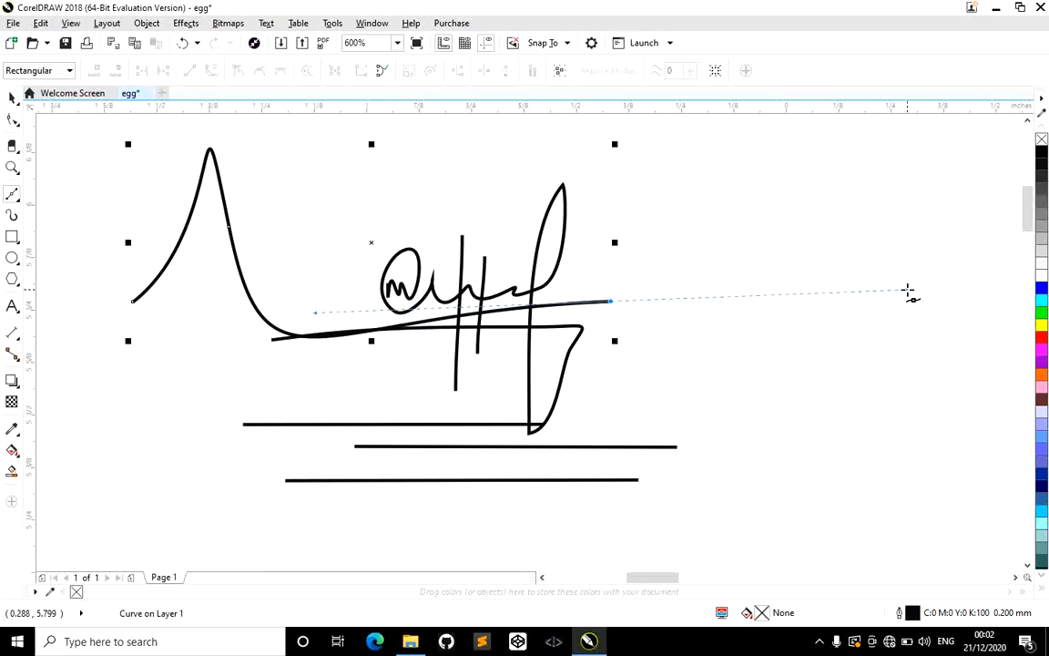
{"action": "left_click_drag", "start_coordinate": [613, 300], "coordinate": [716, 527]}
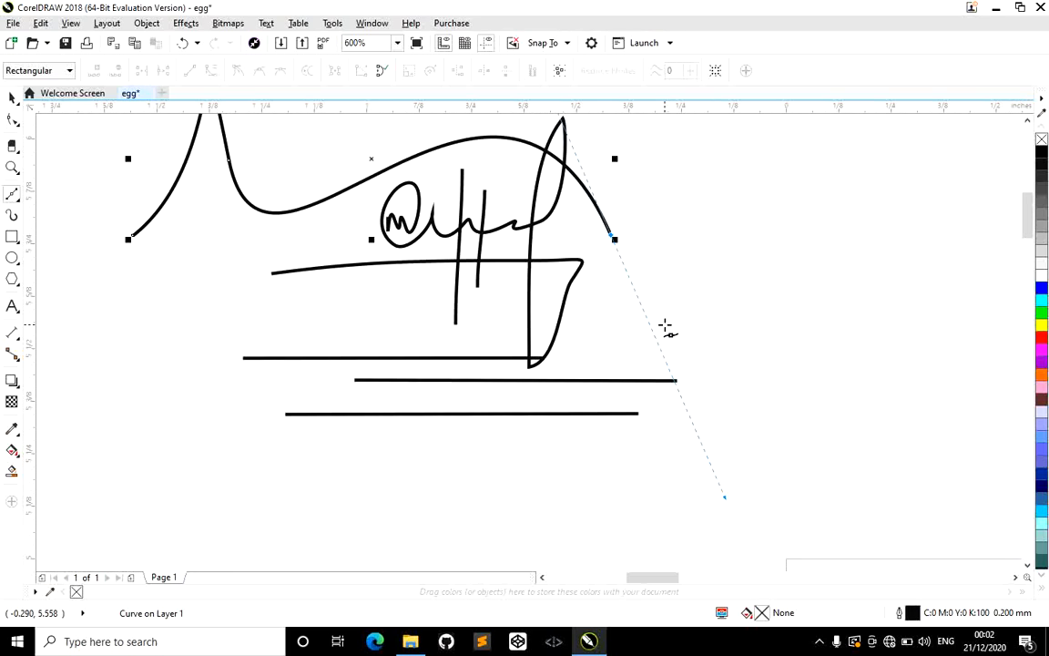
Extend the Bézier curve in a wide sweep beneath the lines and back up beside the signature with small loops.
{"action": "scroll", "coordinate": [694, 323], "scroll_direction": "up", "scroll_amount": 1}
{"action": "scroll", "coordinate": [729, 319], "scroll_direction": "down", "scroll_amount": 2}
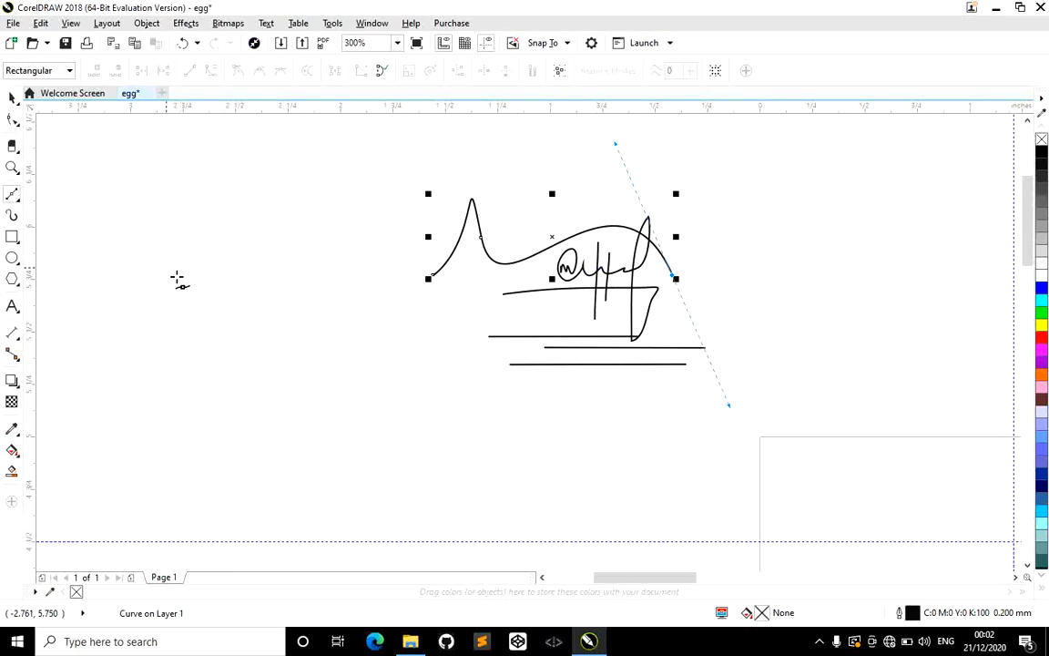
{"action": "left_click_drag", "start_coordinate": [144, 410], "coordinate": [392, 445]}
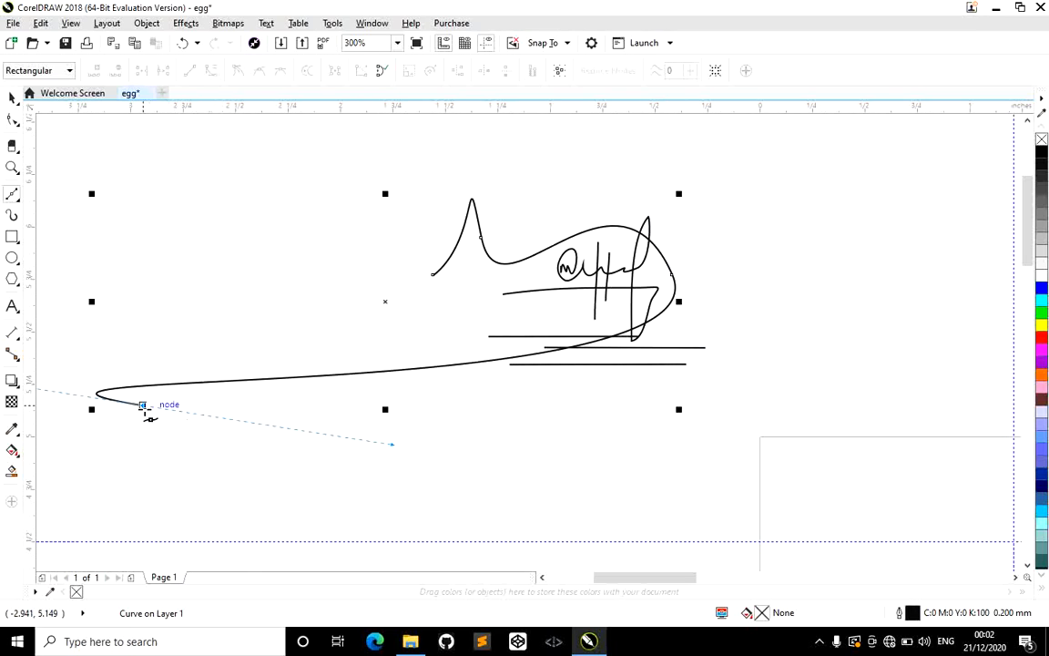
{"action": "left_click_drag", "start_coordinate": [143, 410], "coordinate": [356, 208]}
{"action": "left_click_drag", "start_coordinate": [284, 274], "coordinate": [417, 210]}
{"action": "left_click_drag", "start_coordinate": [347, 238], "coordinate": [440, 223]}
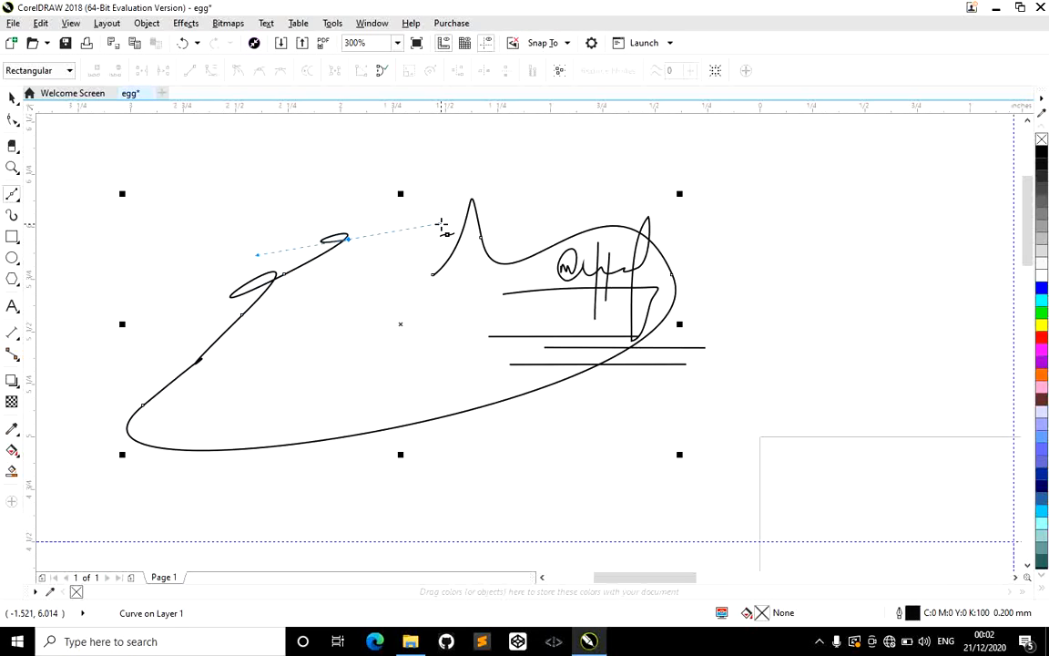
Undo the whole Bézier curve, keeping the signature and the three lines below it.
{"action": "key", "text": "ctrl+z"}
{"action": "key", "text": "ctrl+z"}
{"action": "key", "text": "ctrl+z"}
{"action": "key", "text": "ctrl+z"}
{"action": "key", "text": "ctrl+z"}
{"action": "key", "text": "ctrl+z"}
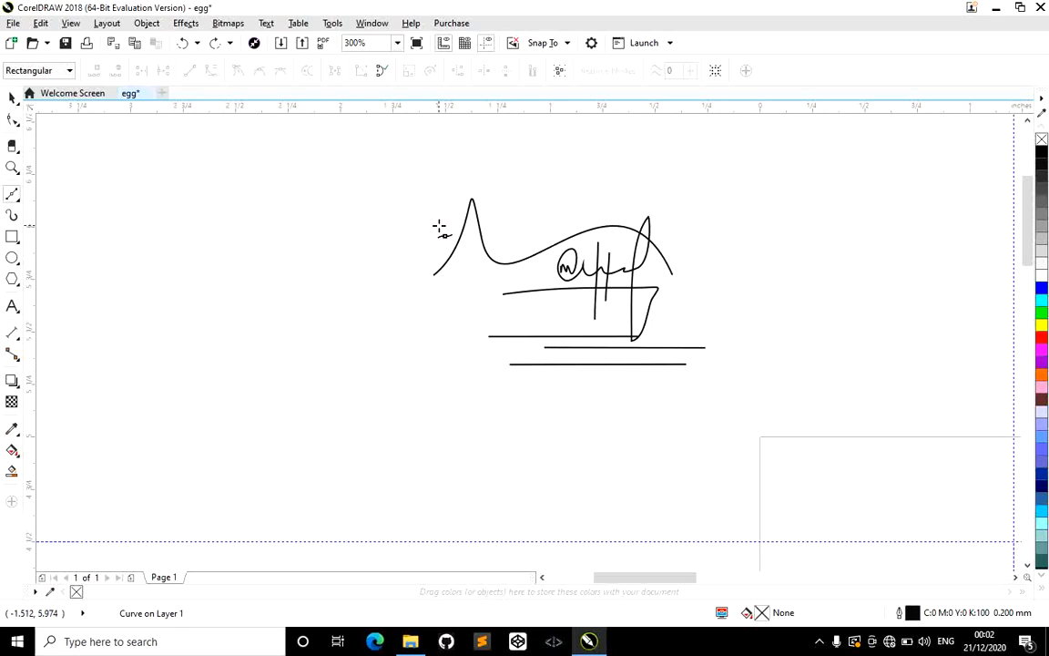
{"action": "key", "text": "ctrl+z"}
{"action": "key", "text": "ctrl+z"}
{"action": "key", "text": "ctrl+z"}
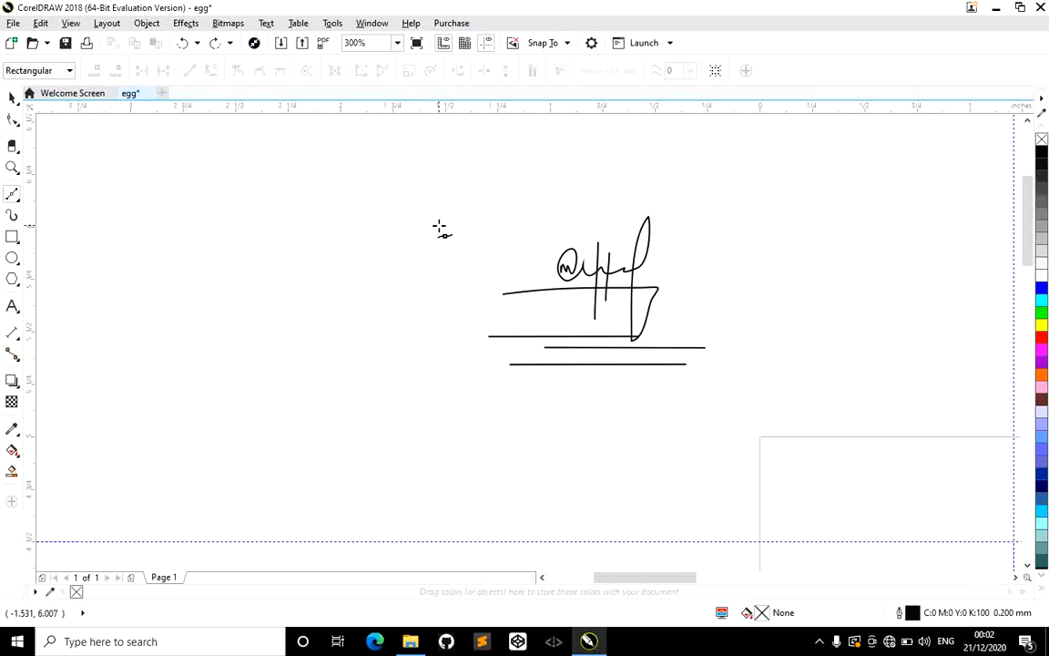
Draw a nearly horizontal line about 1.72 inches long beside the signature with the Pen tool.
{"action": "left_click", "coordinate": [20, 207]}
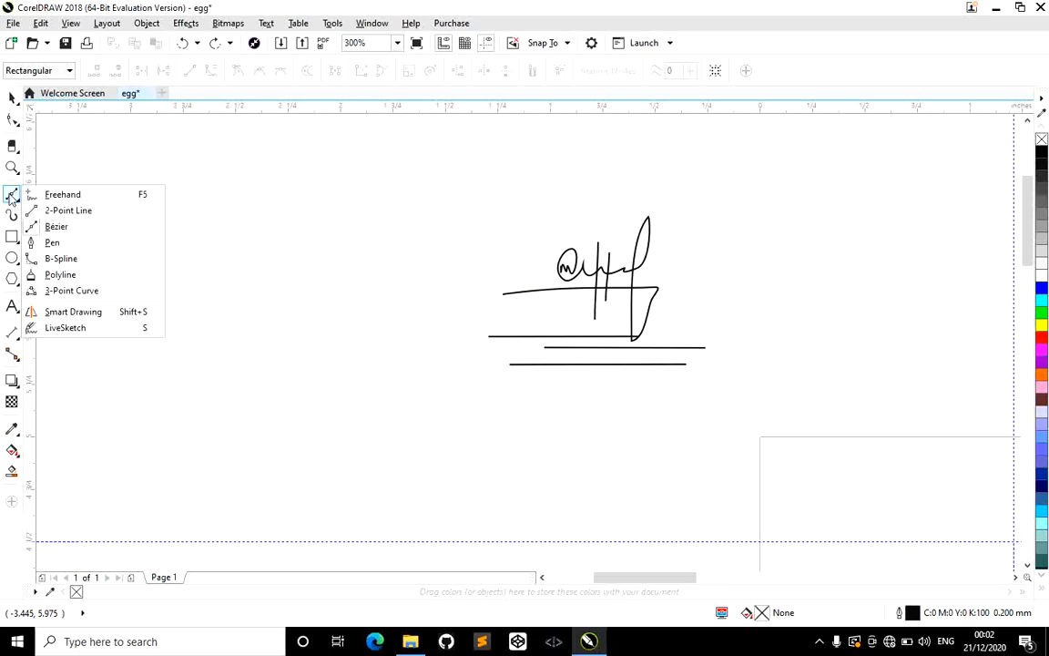
{"action": "left_click", "coordinate": [12, 198]}
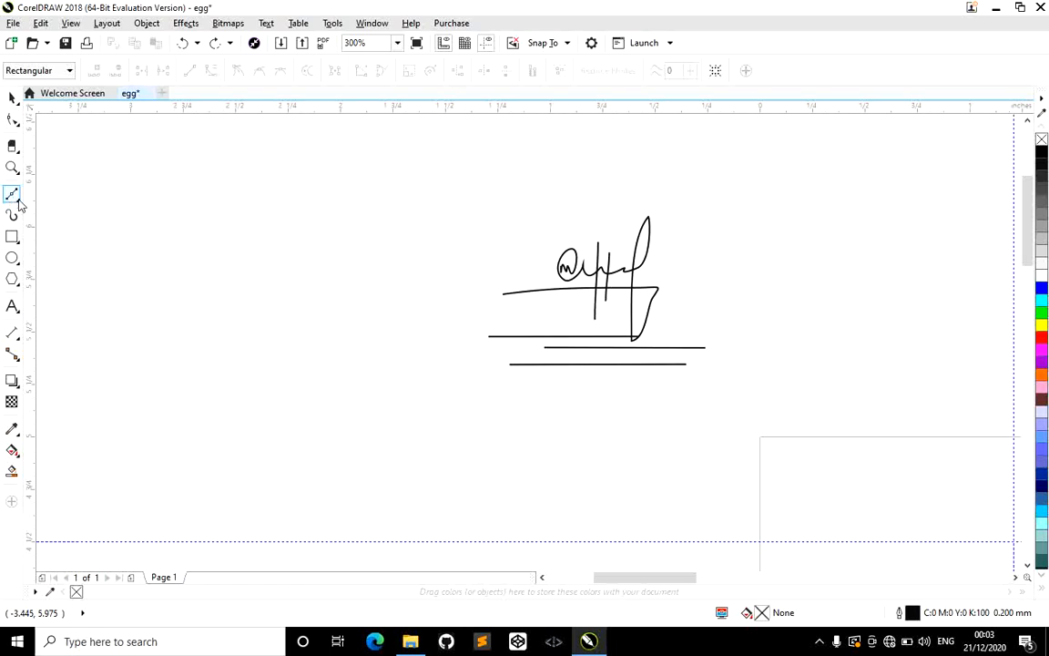
{"action": "left_click", "coordinate": [18, 202]}
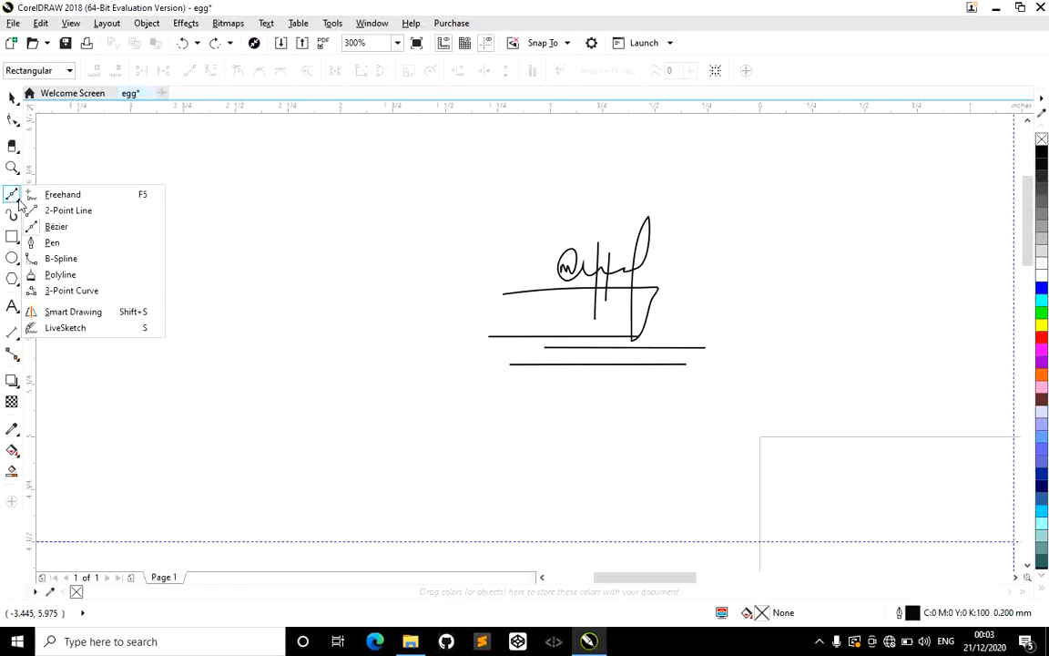
{"action": "left_click", "coordinate": [57, 243]}
{"action": "left_click", "coordinate": [98, 263]}
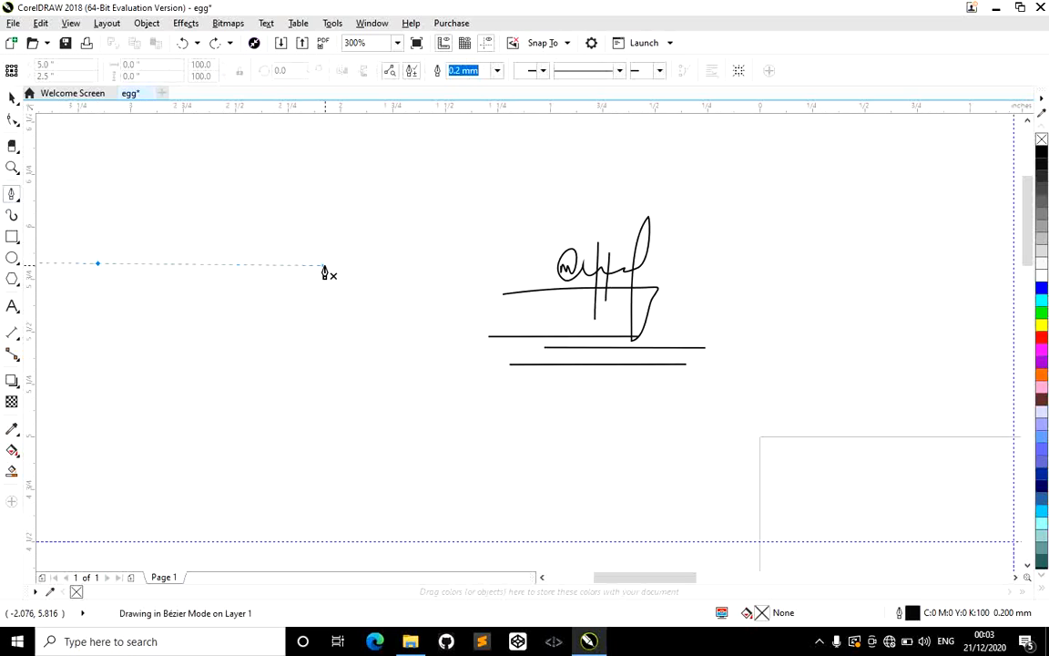
{"action": "left_click_drag", "start_coordinate": [326, 266], "coordinate": [326, 266]}
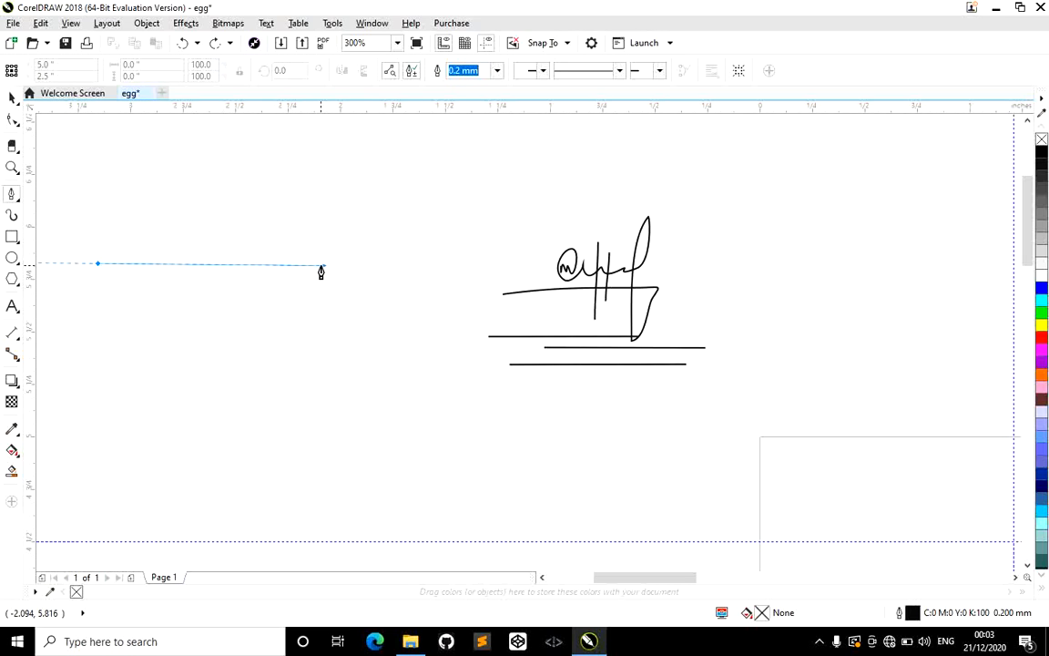
{"action": "double_click", "coordinate": [460, 270]}
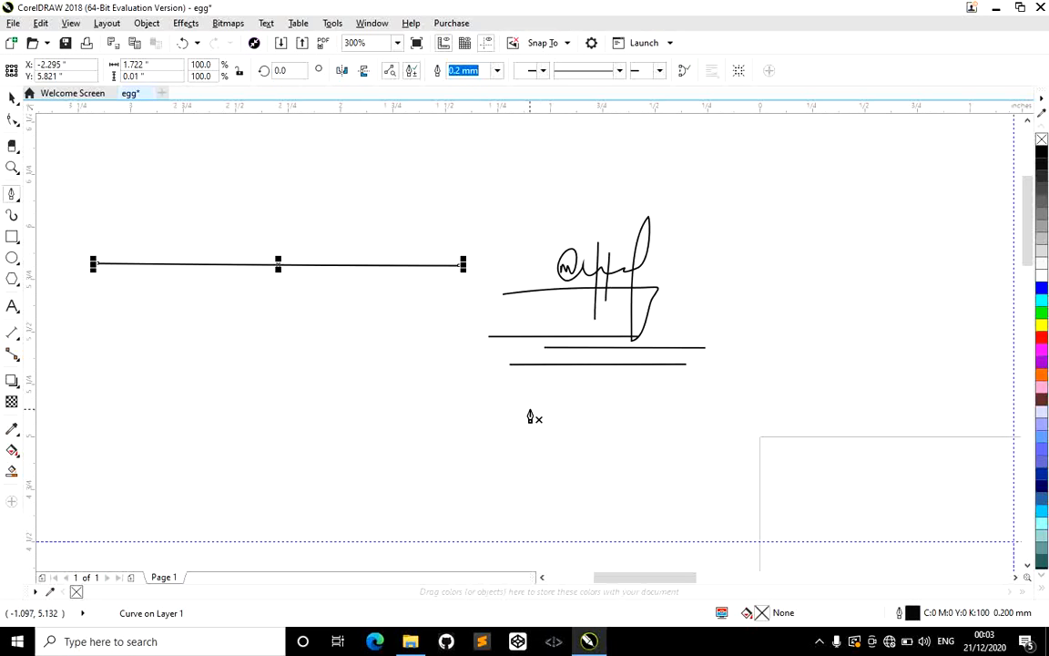
Draw a closed four-sided Pen shape about 2.69 by 0.5 inches below the signature lines, with a slanted side.
{"action": "left_click", "coordinate": [293, 371]}
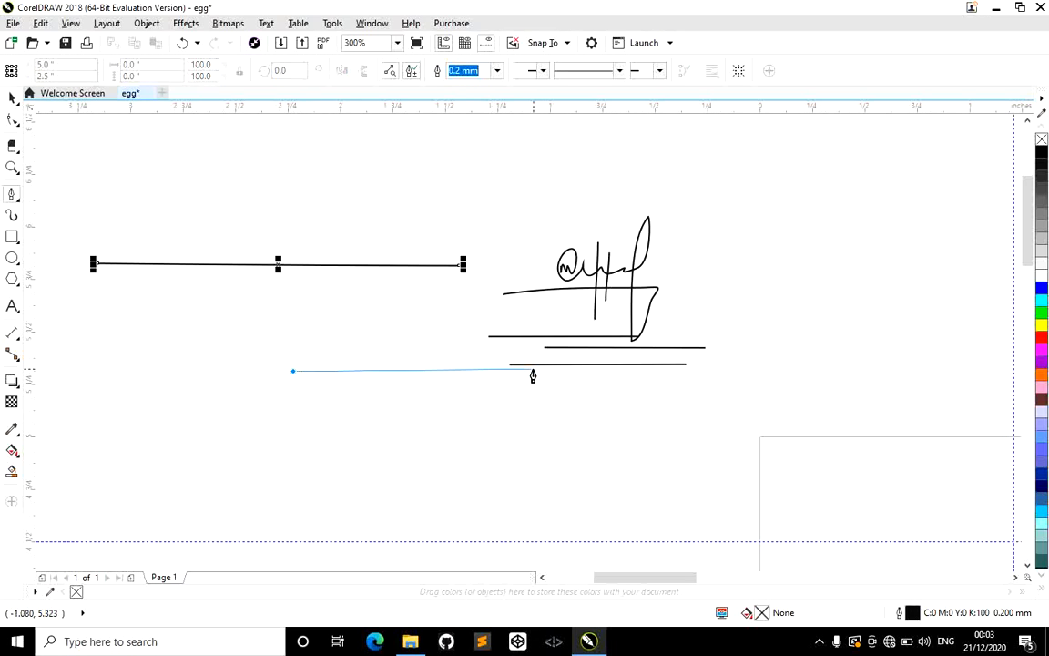
{"action": "left_click", "coordinate": [861, 370]}
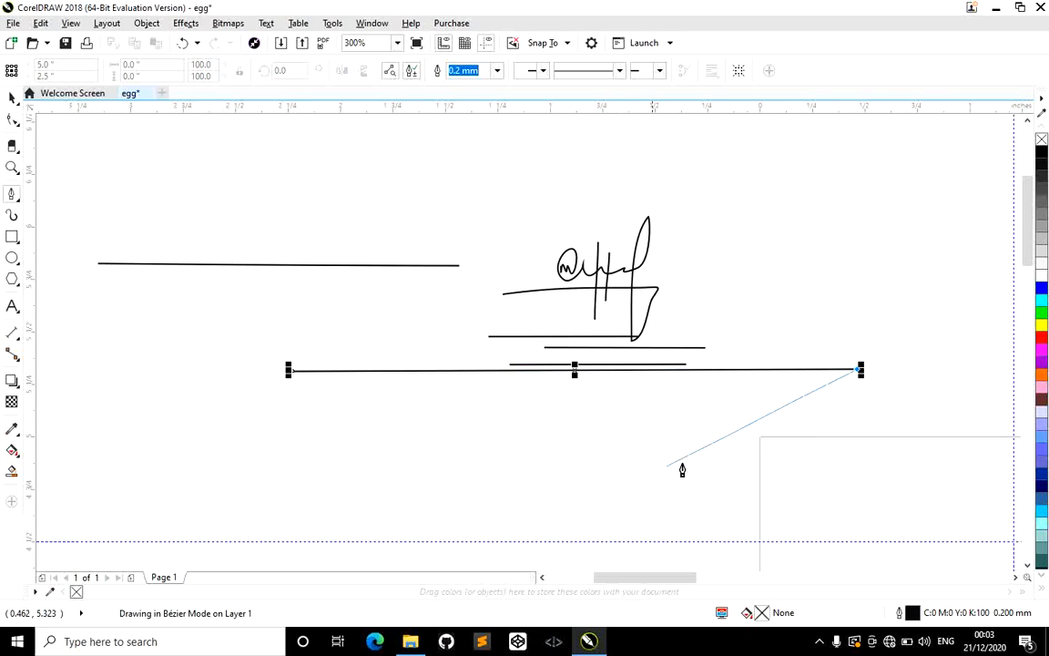
{"action": "left_click", "coordinate": [593, 474]}
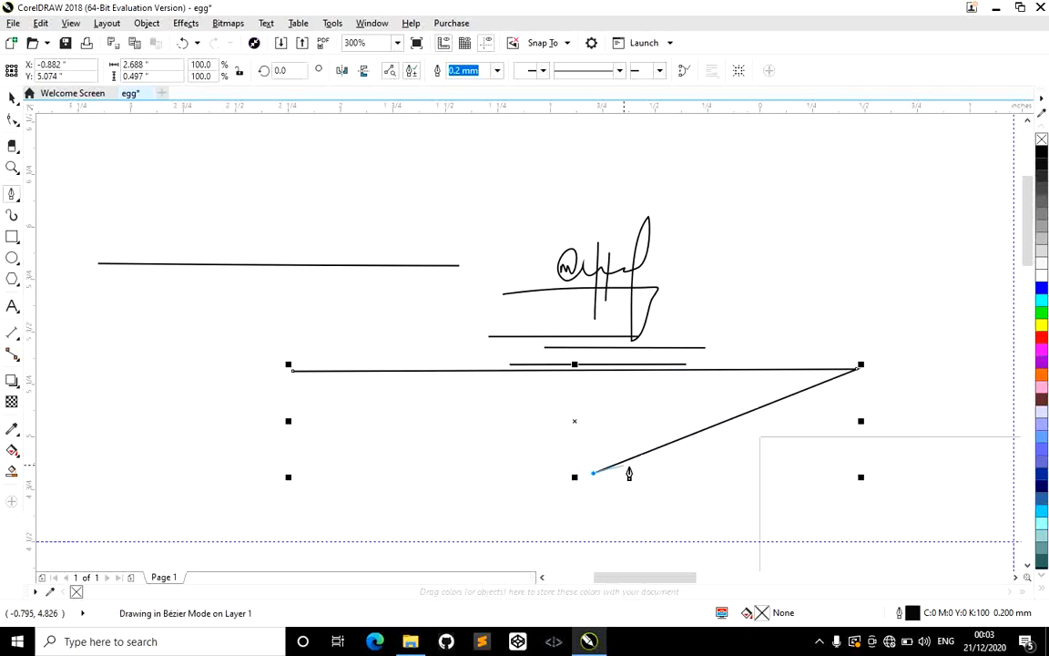
{"action": "left_click", "coordinate": [296, 460]}
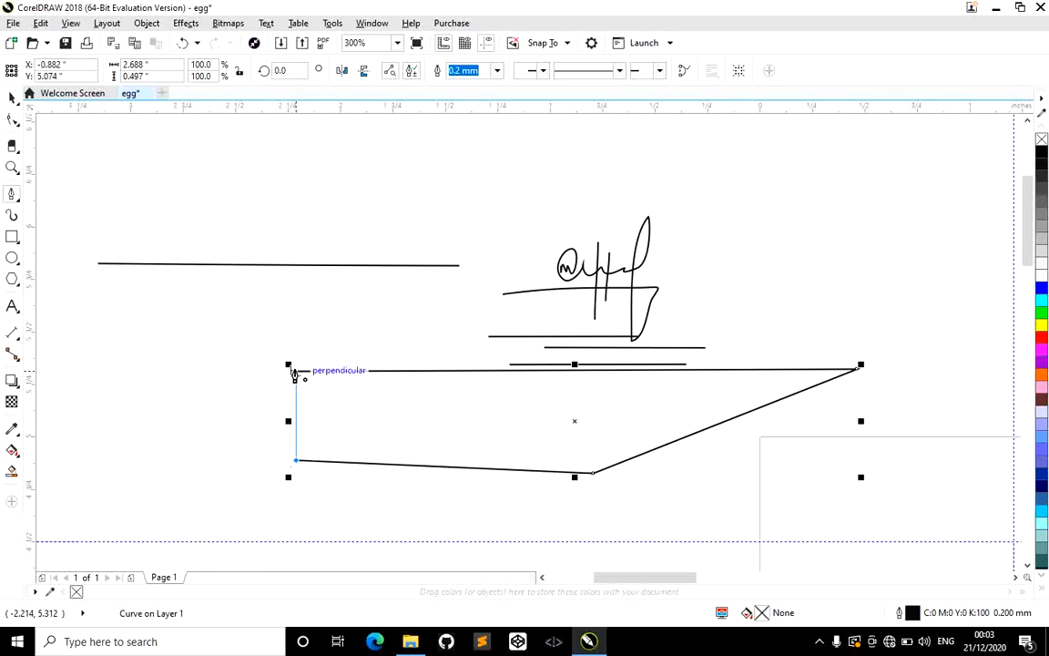
{"action": "left_click", "coordinate": [306, 388]}
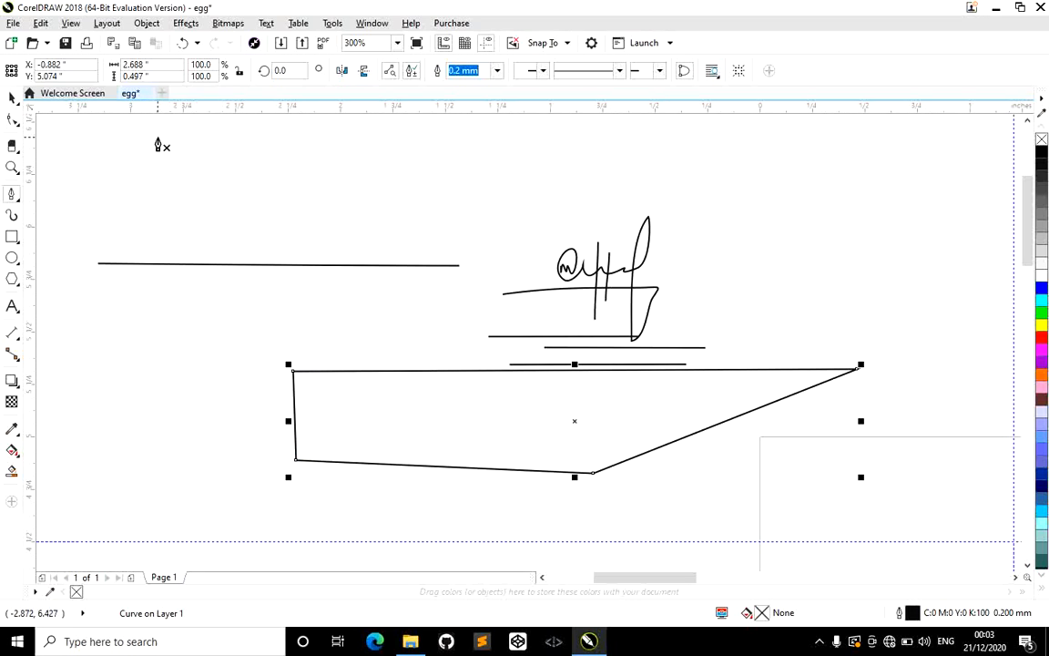
Try a closed, stepped Pen outline about 1.65 by 0.37 inches above the long Pen line.
{"action": "left_click", "coordinate": [147, 136]}
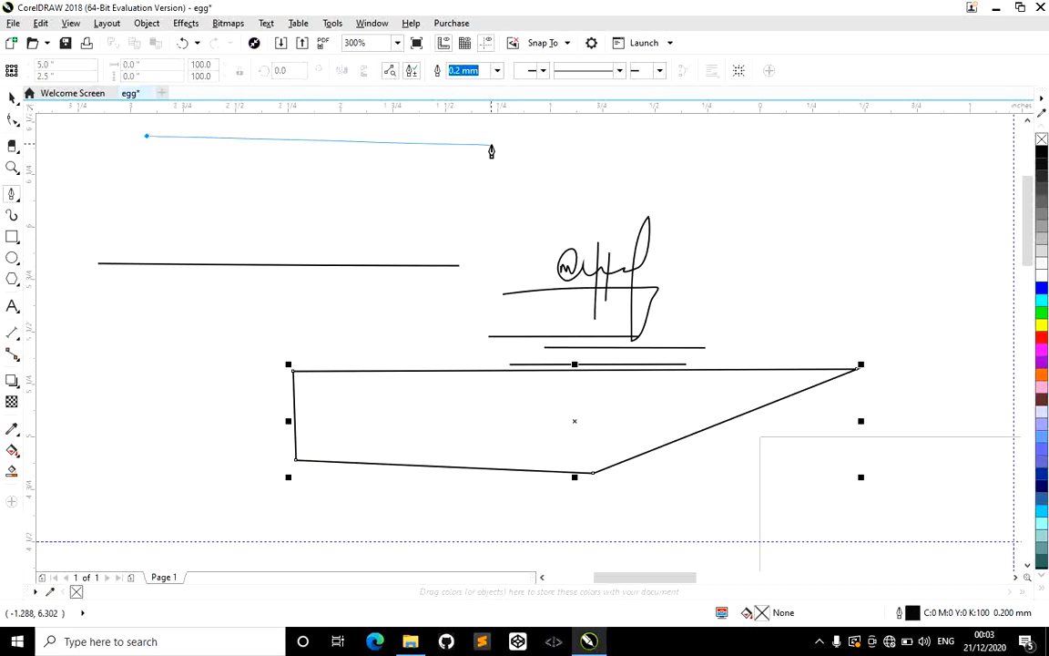
{"action": "double_click", "coordinate": [492, 136]}
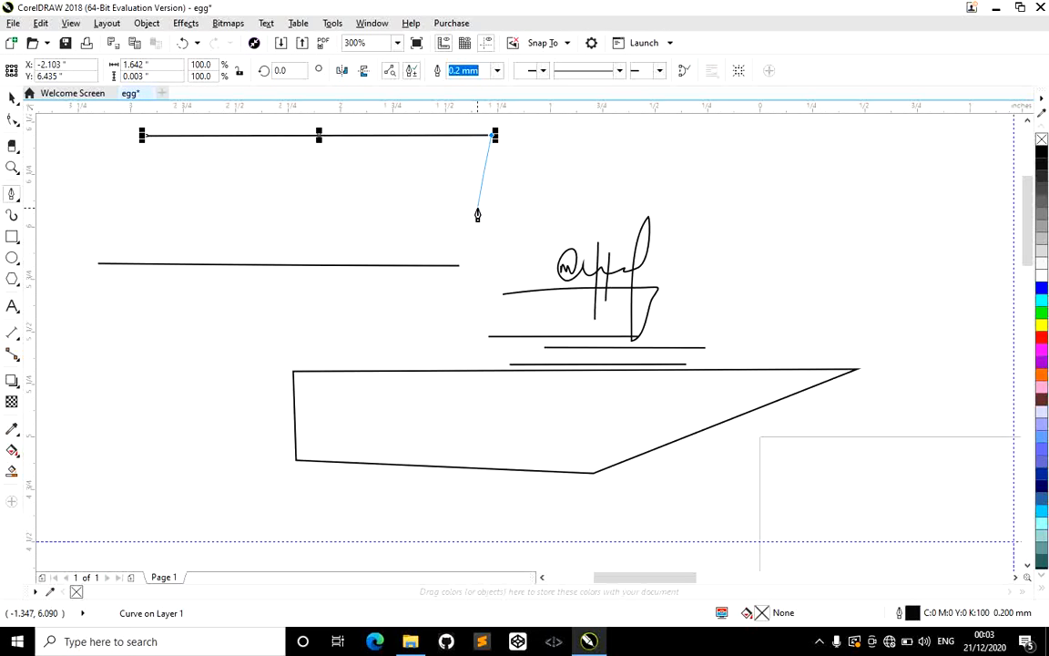
{"action": "left_click", "coordinate": [490, 214]}
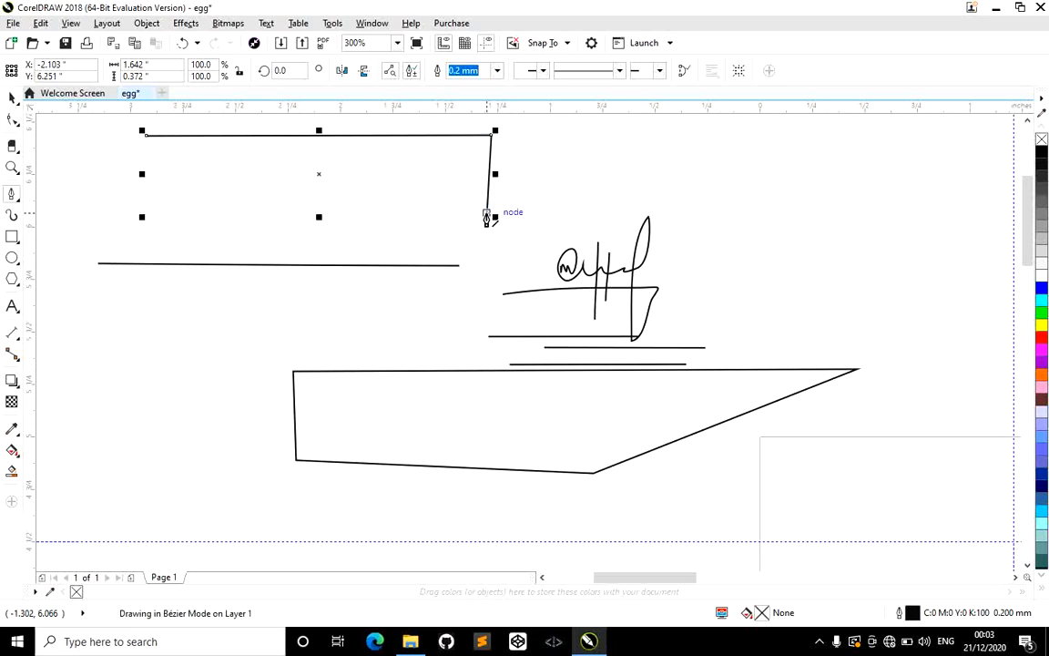
{"action": "left_click", "coordinate": [269, 212]}
{"action": "left_click", "coordinate": [269, 159]}
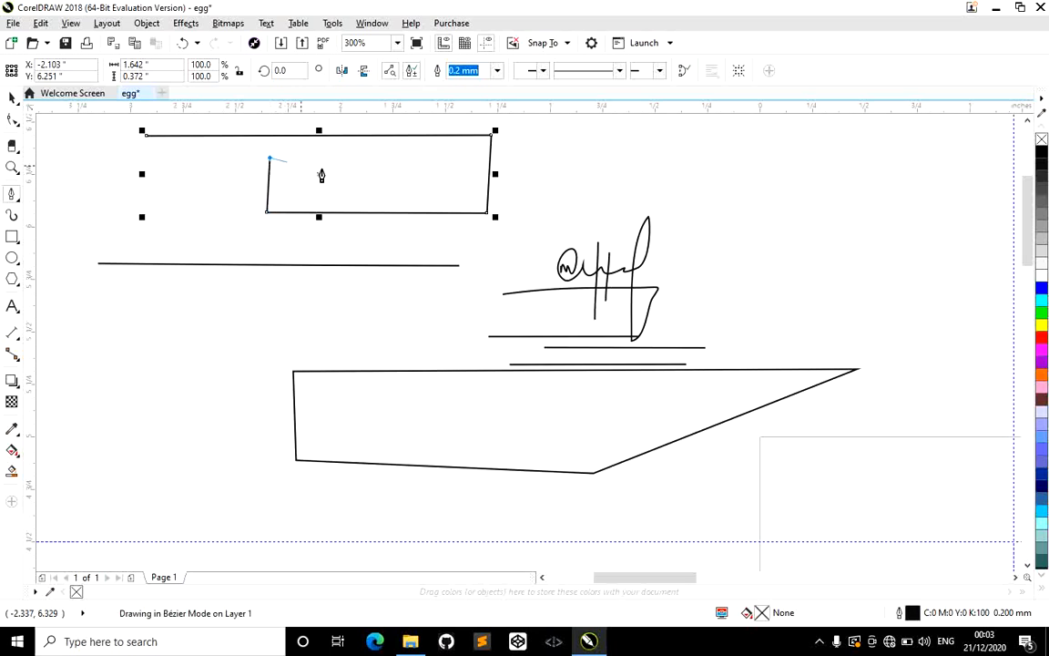
{"action": "left_click", "coordinate": [449, 162]}
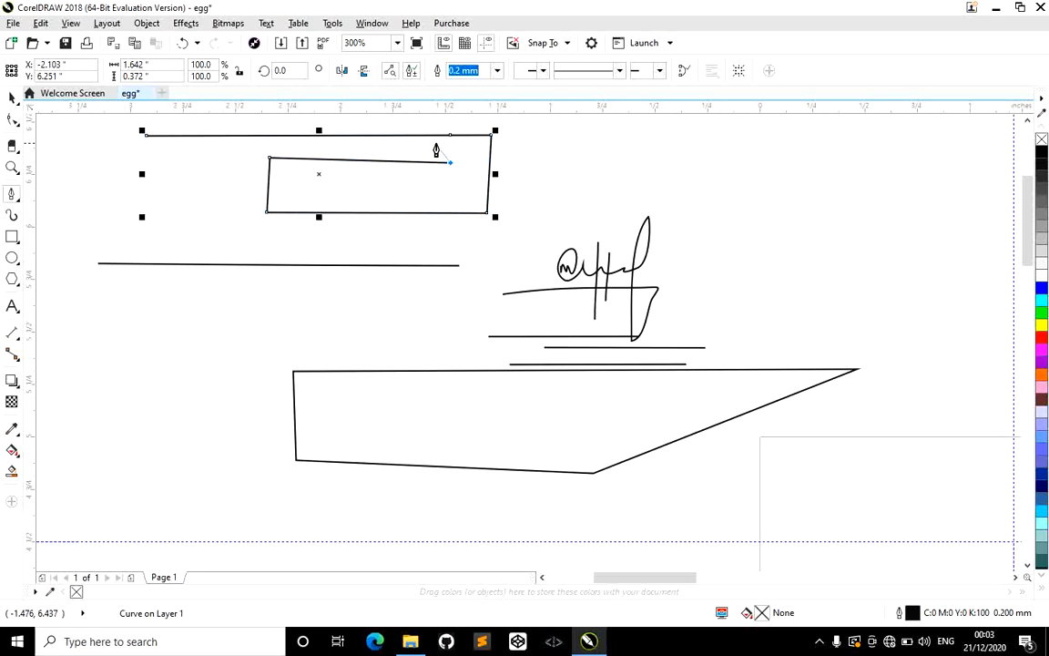
{"action": "left_click", "coordinate": [446, 144]}
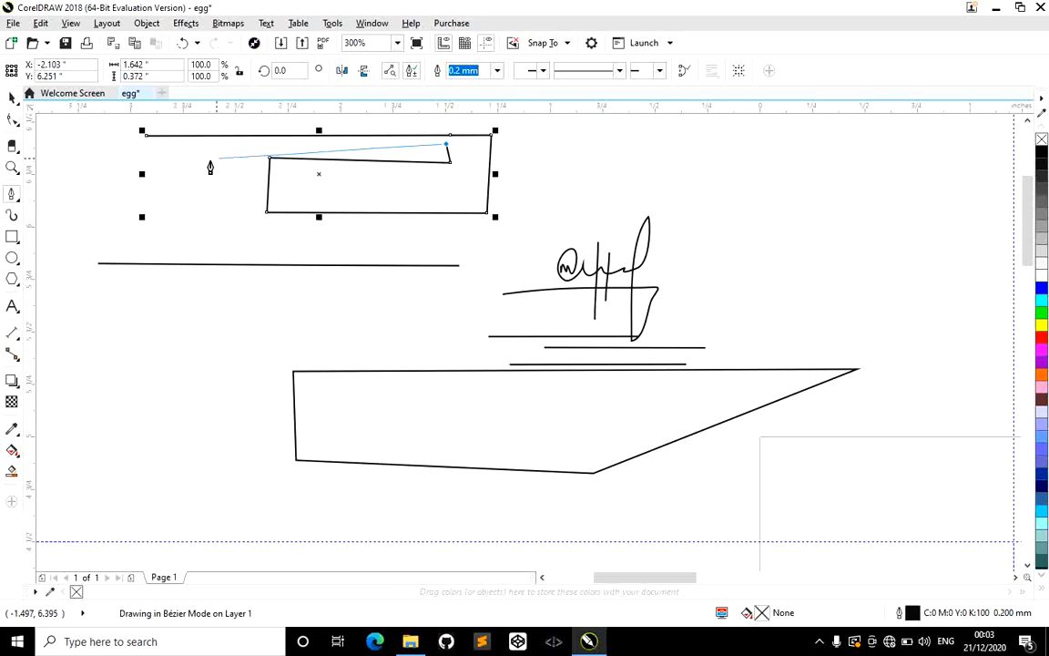
{"action": "left_click", "coordinate": [144, 147]}
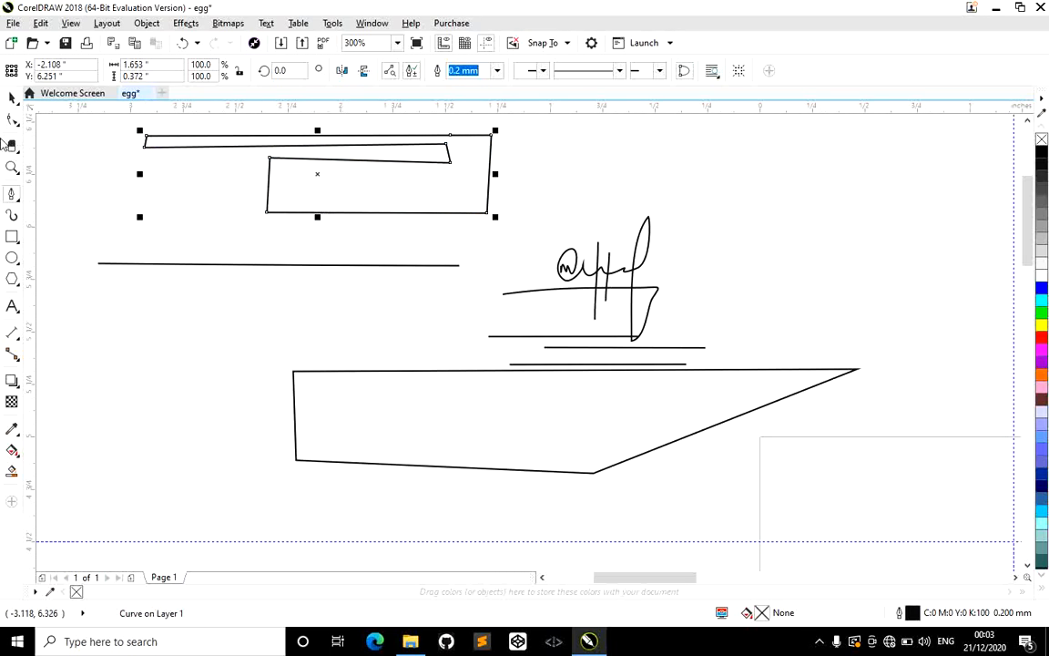
Switch to the Pick tool and undo the stepped Pen outline.
{"action": "left_click", "coordinate": [13, 99]}
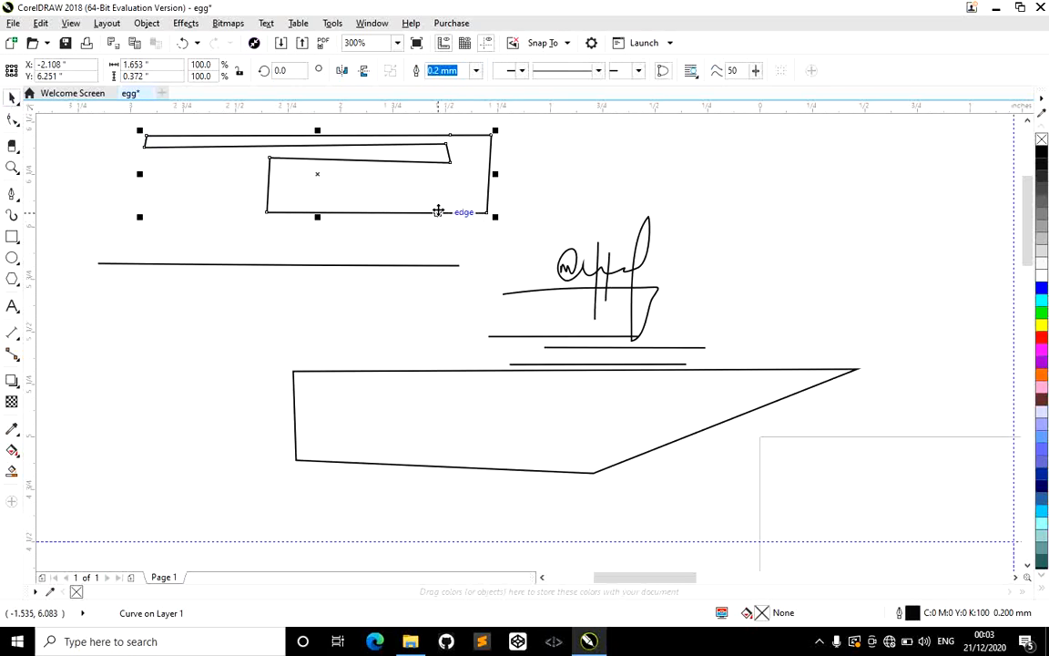
{"action": "key", "text": "ctrl+z"}
{"action": "key", "text": "ctrl+z"}
{"action": "key", "text": "ctrl+z"}
{"action": "key", "text": "ctrl+z"}
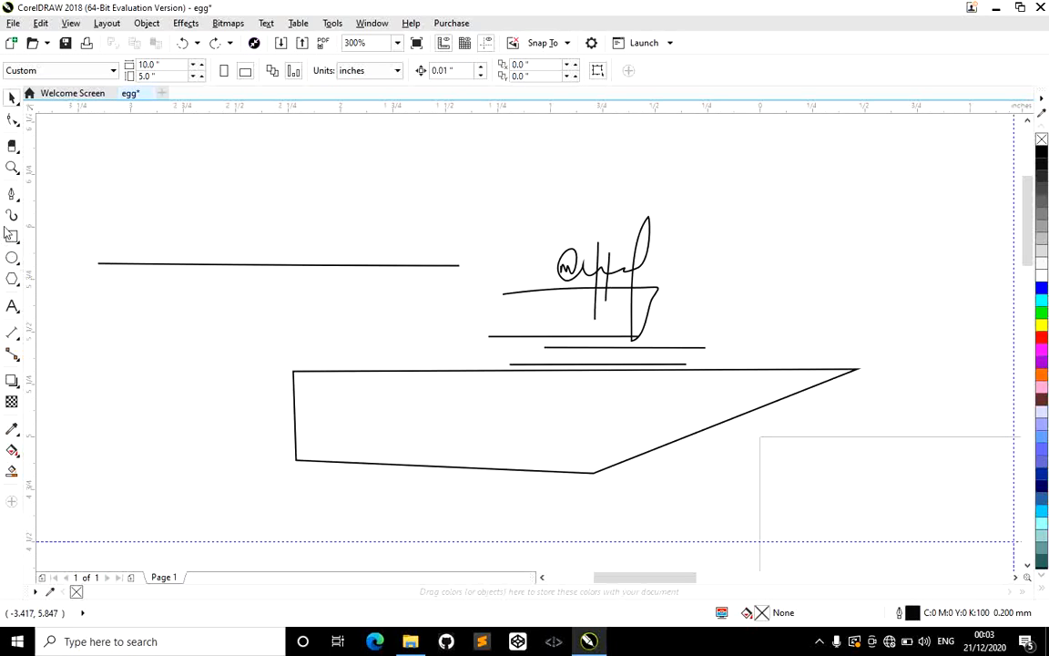
Draw a closed, wavy B-Spline shape about 0.99 by 1.55 inches across the long Pen line, reaching down to the four-sided shape's lower-left corner.
{"action": "left_click", "coordinate": [19, 202]}
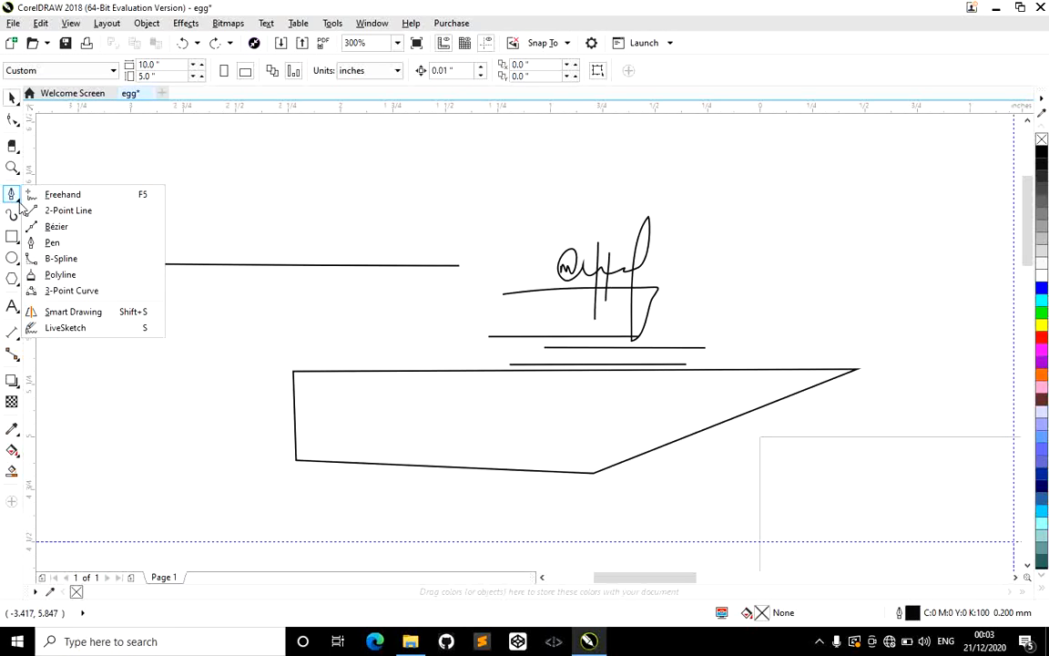
{"action": "left_click", "coordinate": [103, 276]}
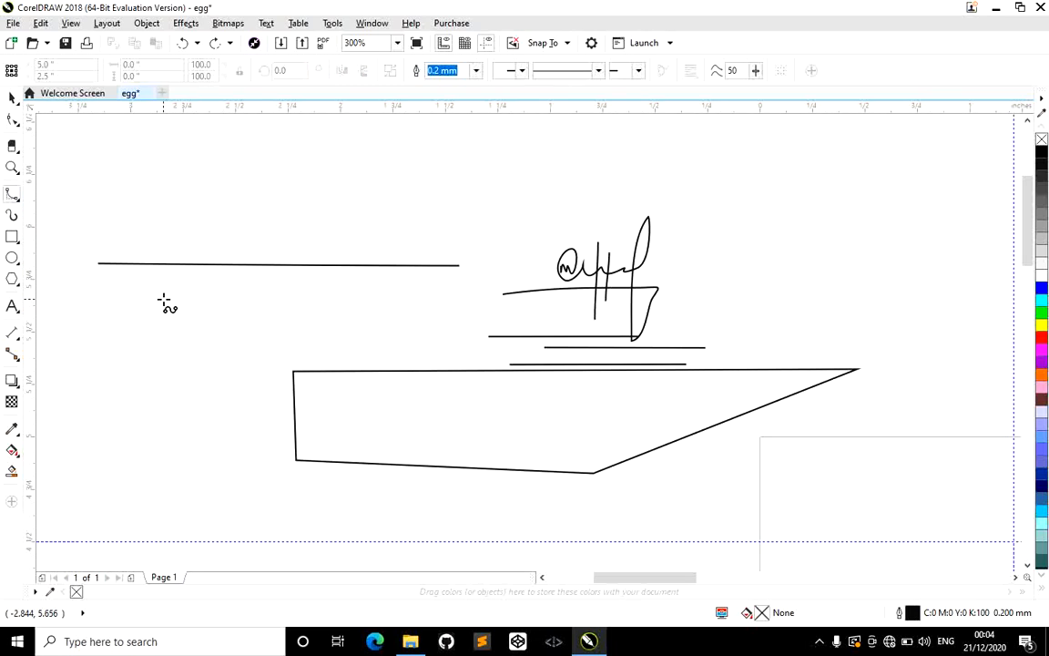
{"action": "left_click", "coordinate": [234, 193]}
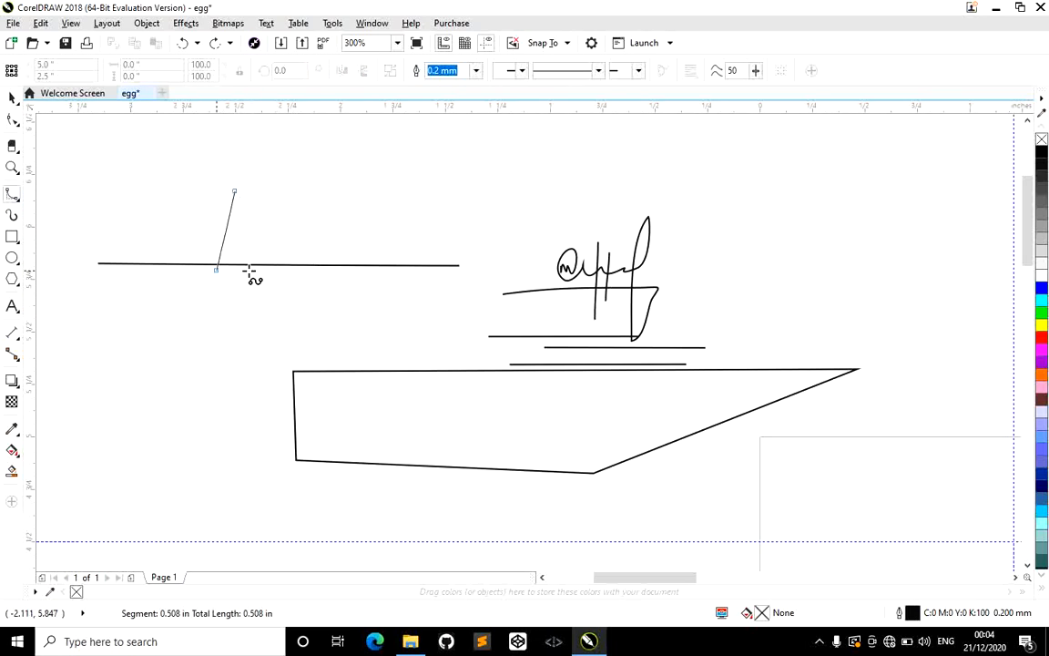
{"action": "left_click", "coordinate": [323, 168]}
{"action": "left_click", "coordinate": [342, 200]}
{"action": "left_click", "coordinate": [263, 241]}
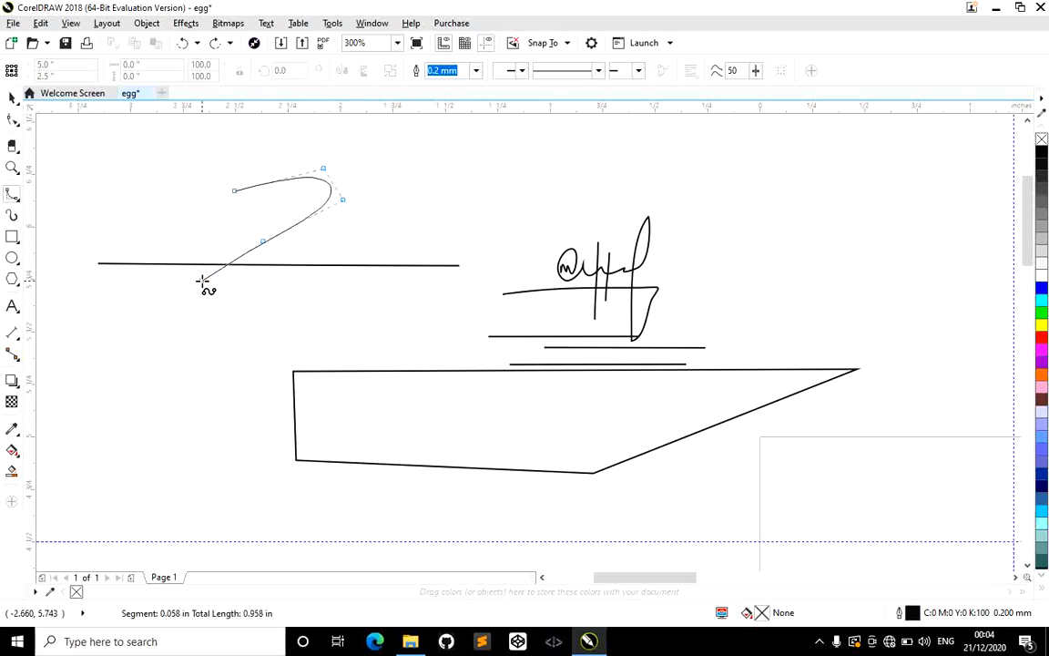
{"action": "left_click", "coordinate": [201, 280]}
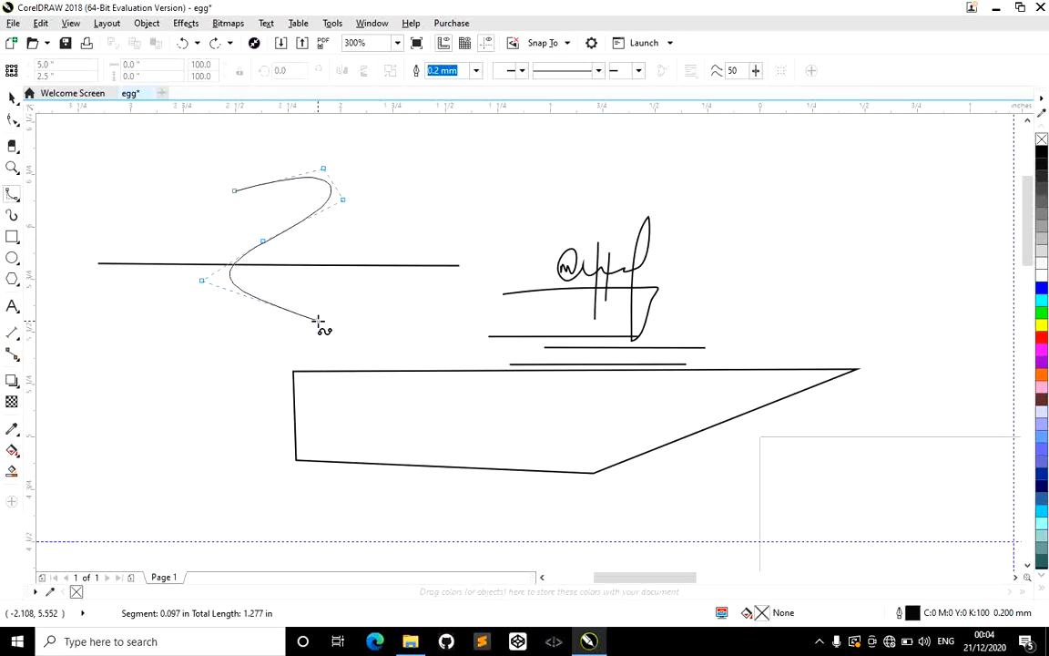
{"action": "left_click", "coordinate": [318, 321]}
{"action": "left_click", "coordinate": [193, 365]}
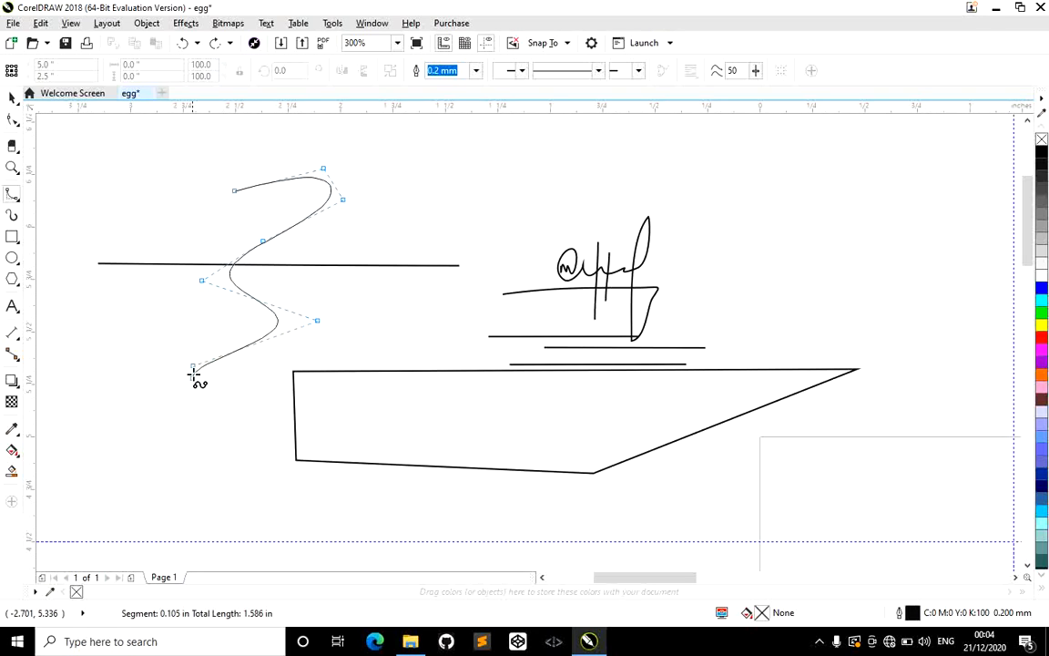
{"action": "left_click", "coordinate": [212, 447]}
{"action": "left_click", "coordinate": [352, 483]}
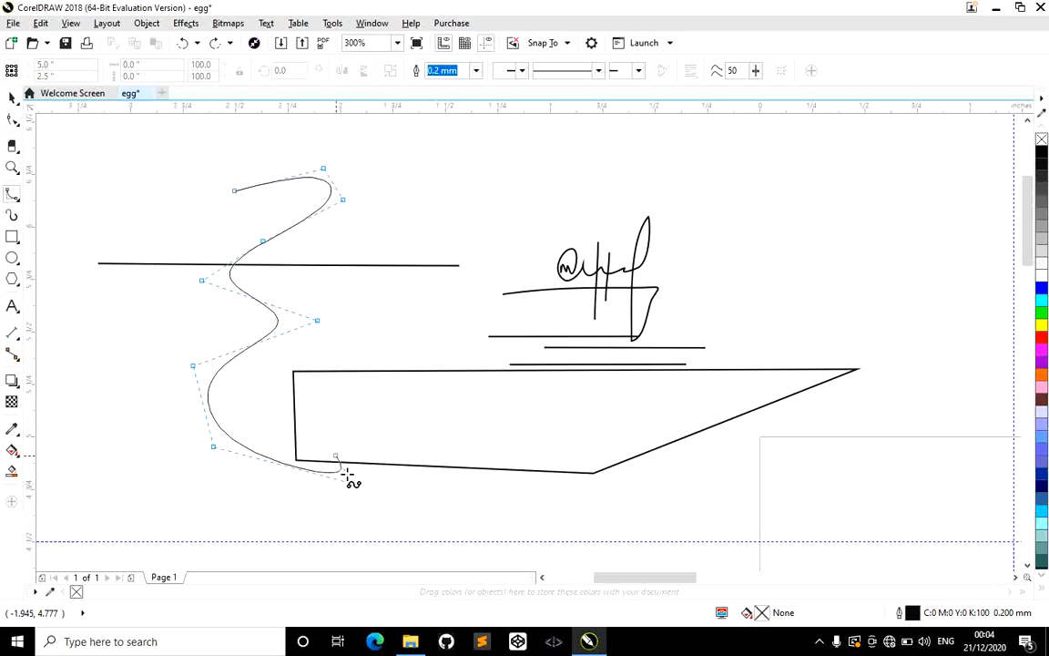
{"action": "left_click", "coordinate": [336, 300]}
{"action": "double_click", "coordinate": [366, 280]}
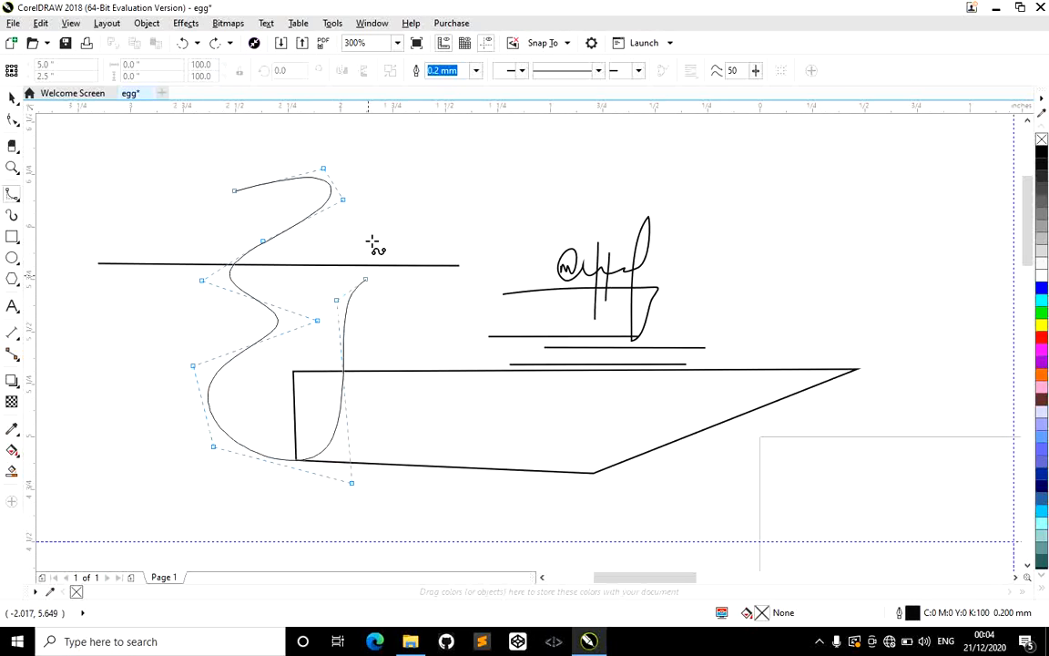
{"action": "left_click", "coordinate": [430, 159]}
{"action": "left_click", "coordinate": [399, 133]}
{"action": "left_click", "coordinate": [293, 136]}
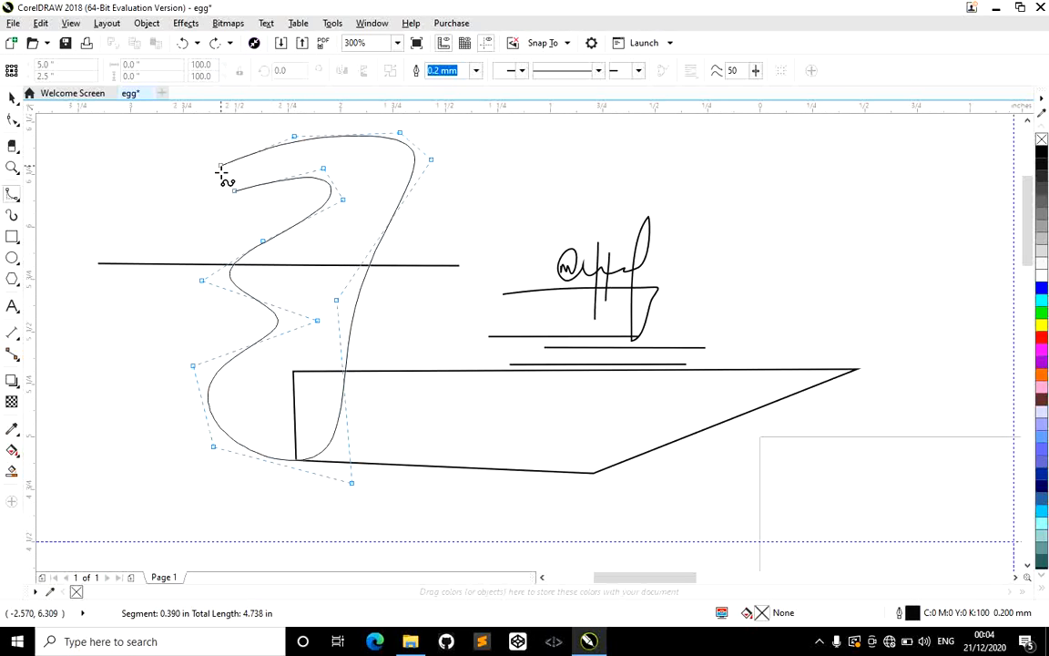
{"action": "left_click", "coordinate": [223, 179]}
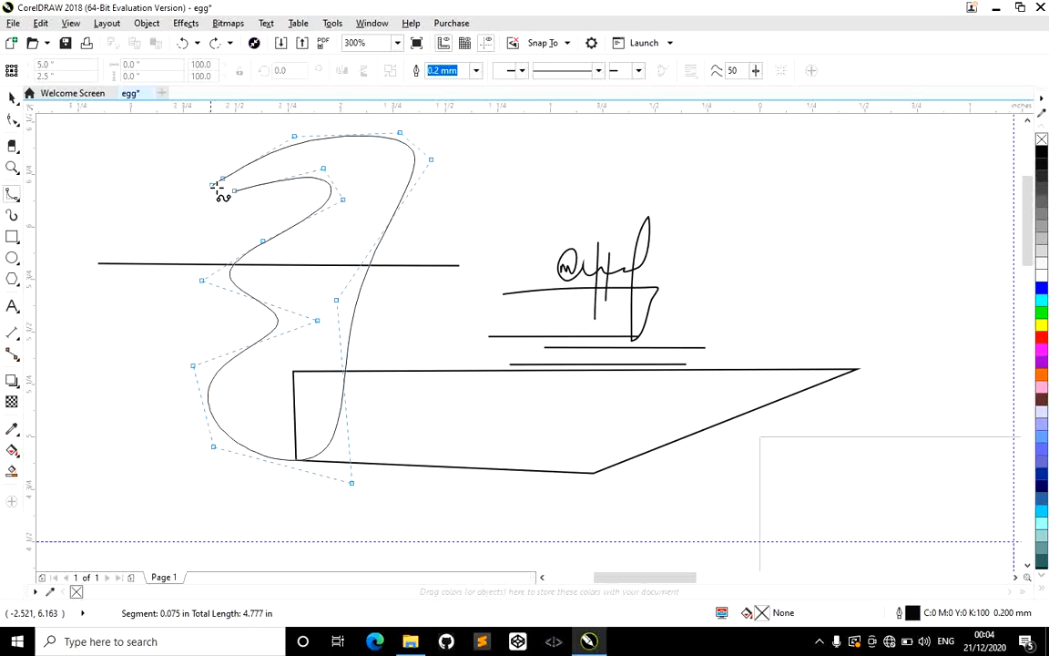
{"action": "left_click", "coordinate": [232, 194]}
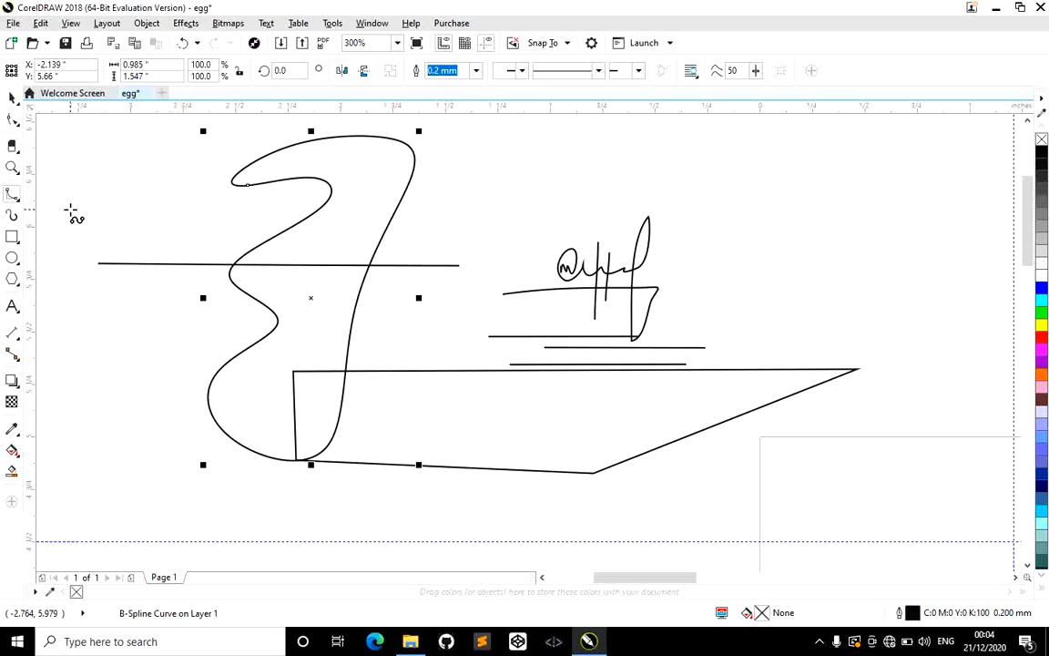
Draw a closed, egg-like B-Spline shape about 0.54 by 0.9 inches around the left end of the long Pen line.
{"action": "left_click", "coordinate": [88, 192]}
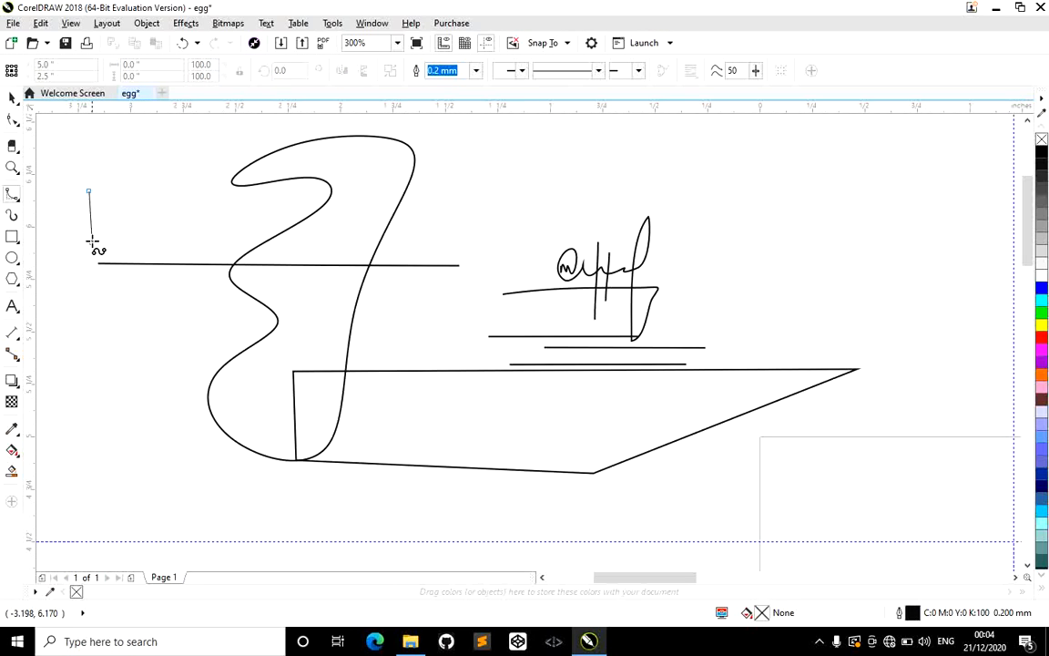
{"action": "left_click", "coordinate": [73, 268]}
{"action": "left_click", "coordinate": [91, 380]}
{"action": "left_click", "coordinate": [195, 305]}
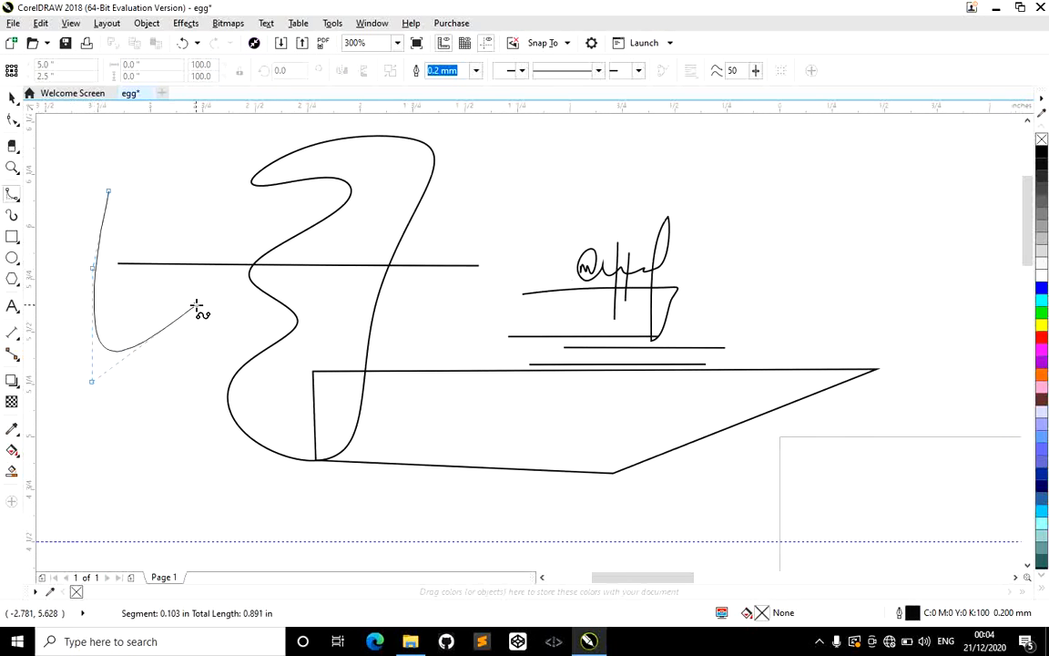
{"action": "left_click", "coordinate": [214, 215]}
{"action": "left_click", "coordinate": [194, 175]}
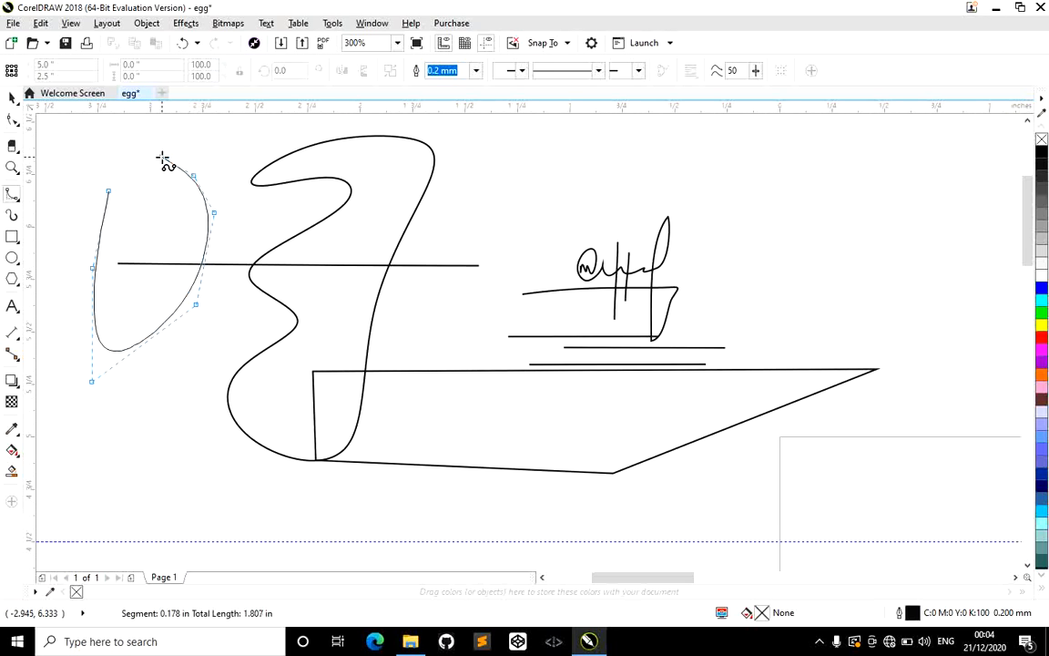
{"action": "left_click", "coordinate": [162, 158]}
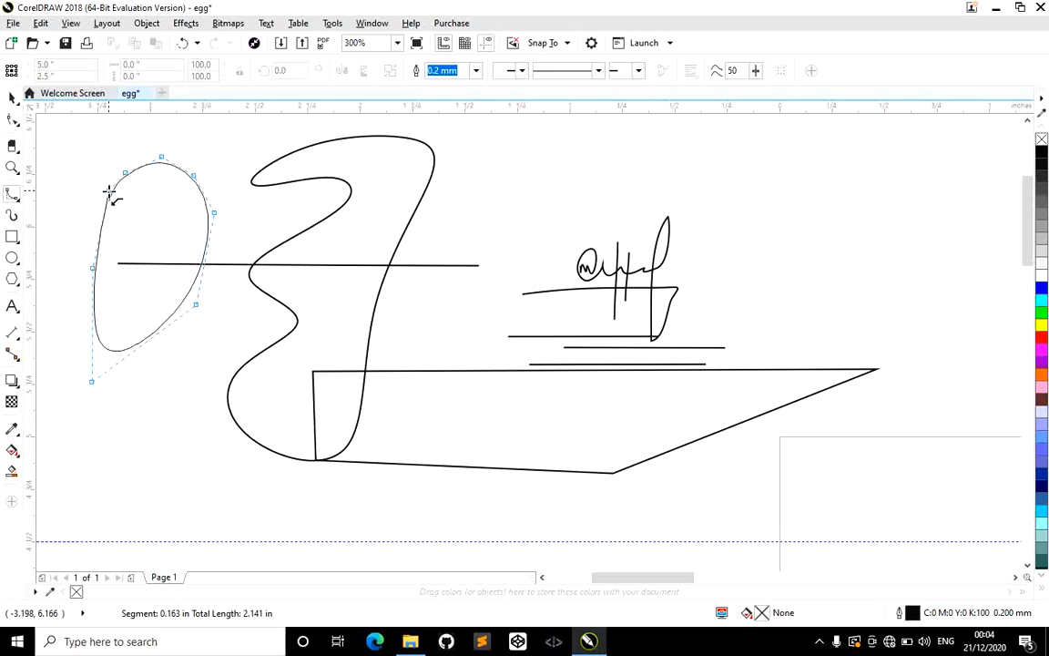
{"action": "left_click", "coordinate": [108, 191]}
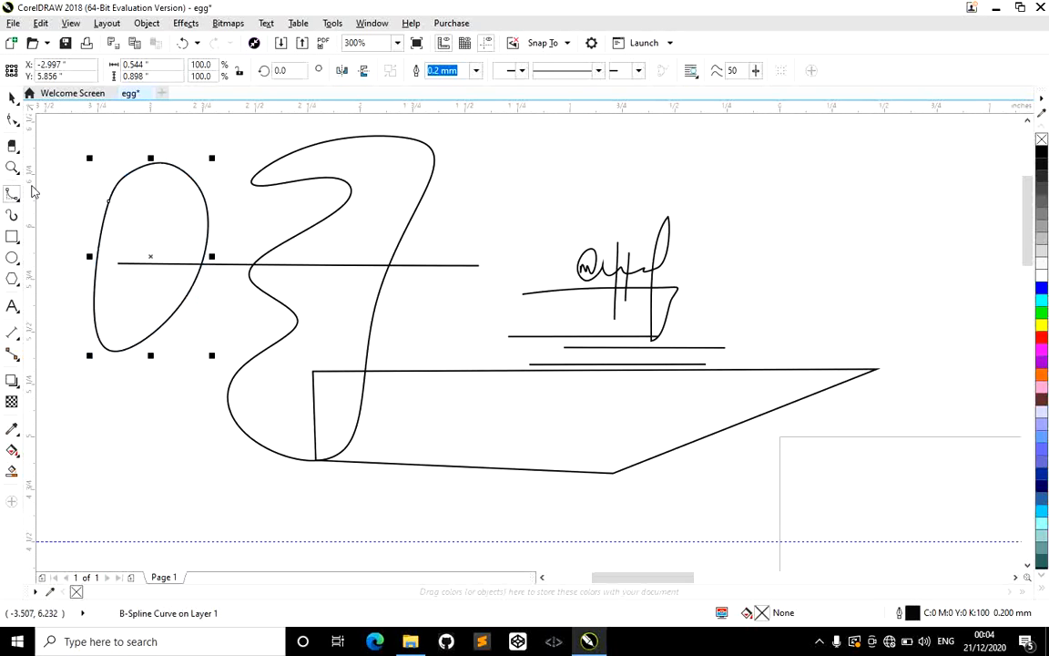
Draw an open, slanted B-Spline curve about 0.91 by 0.42 inches below and to the left of the egg-like shape.
{"action": "left_click", "coordinate": [19, 204]}
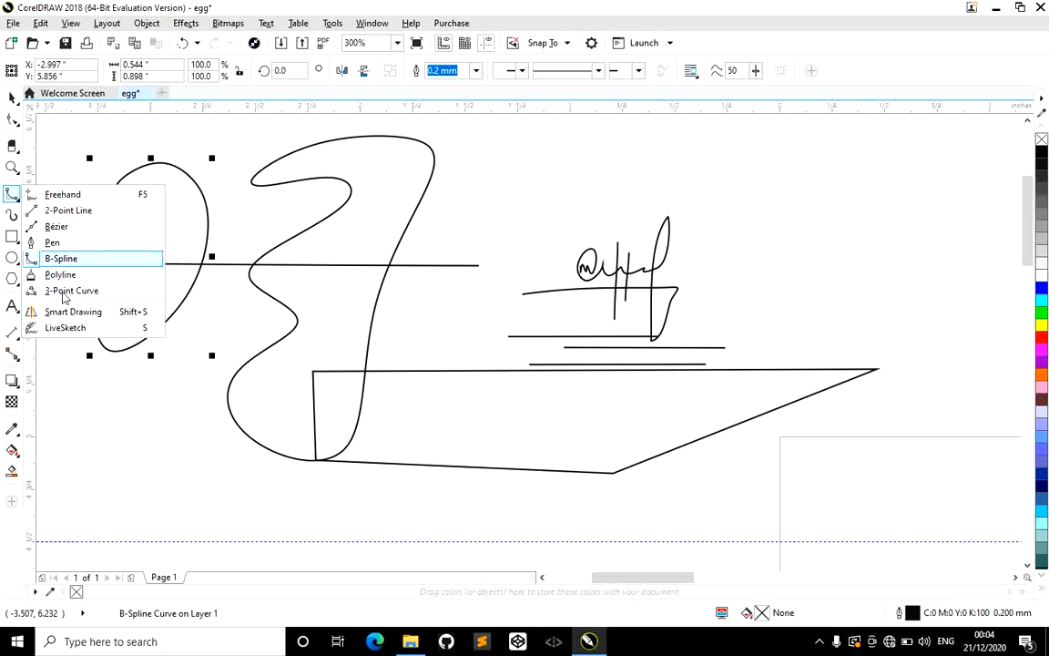
{"action": "left_click", "coordinate": [164, 429]}
{"action": "left_click", "coordinate": [111, 442]}
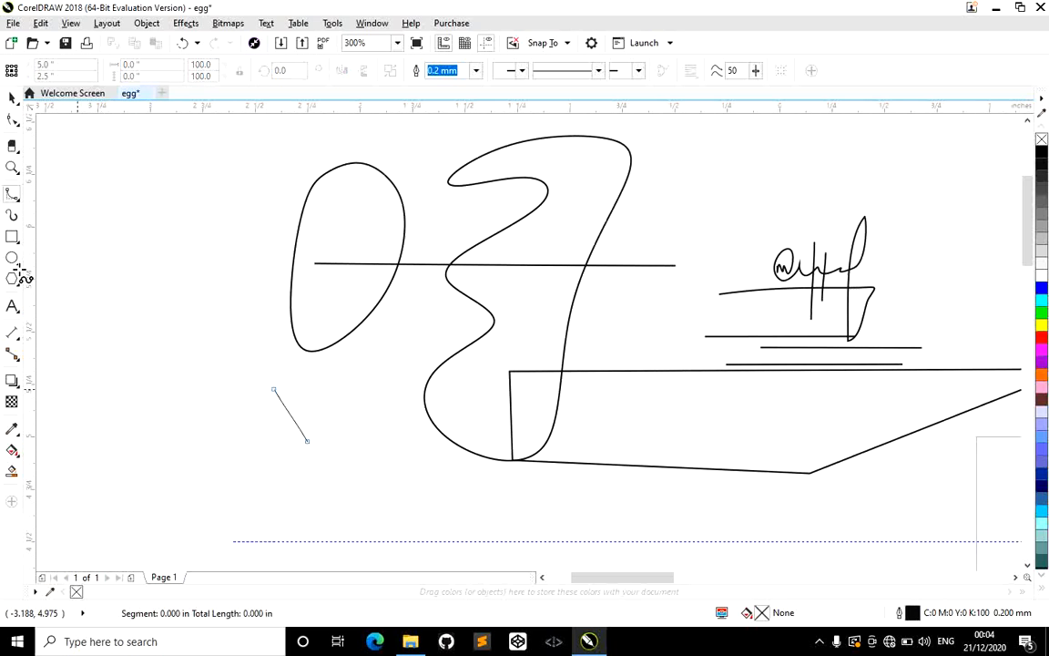
{"action": "double_click", "coordinate": [195, 353]}
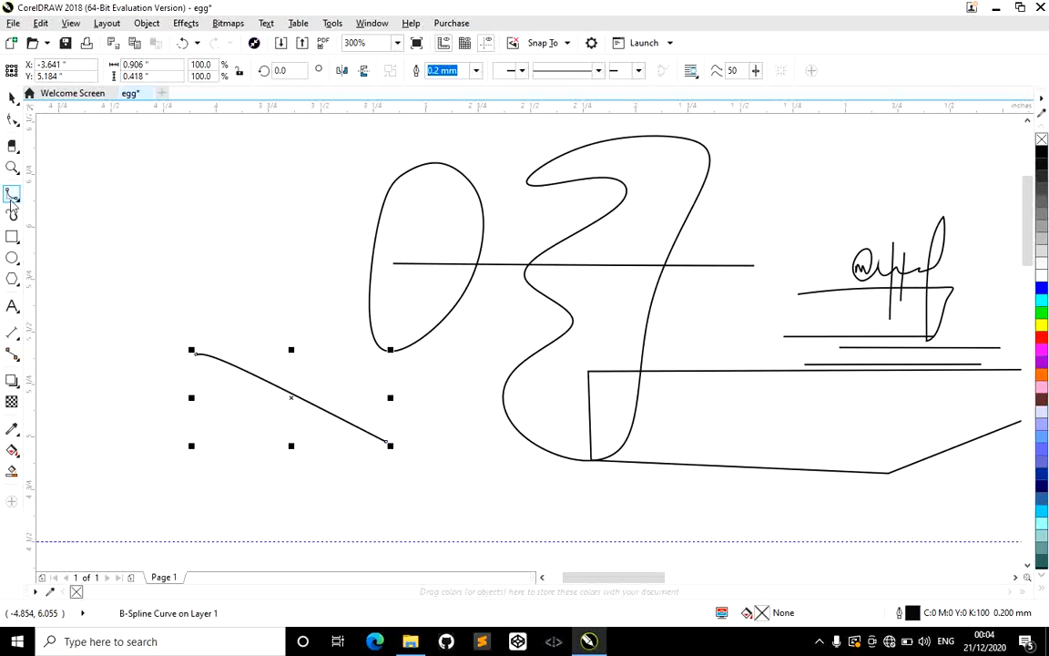
Draw a closed four-sided Polyline shape about 0.6 by 0.76 inches above the left end of the slanted B-Spline curve.
{"action": "left_click", "coordinate": [17, 199]}
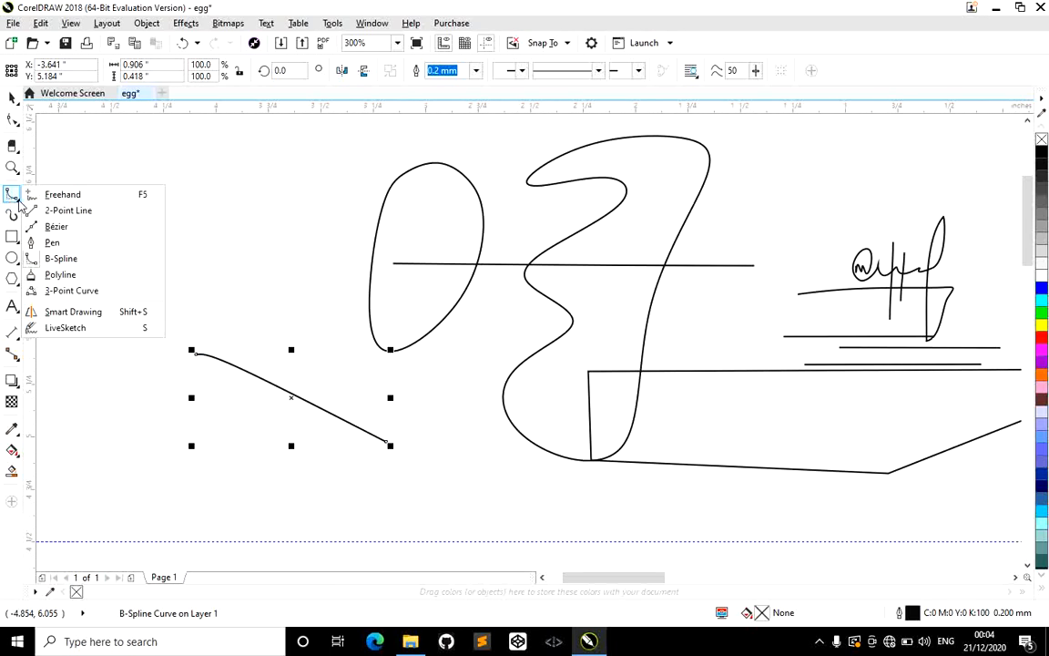
{"action": "left_click", "coordinate": [93, 275]}
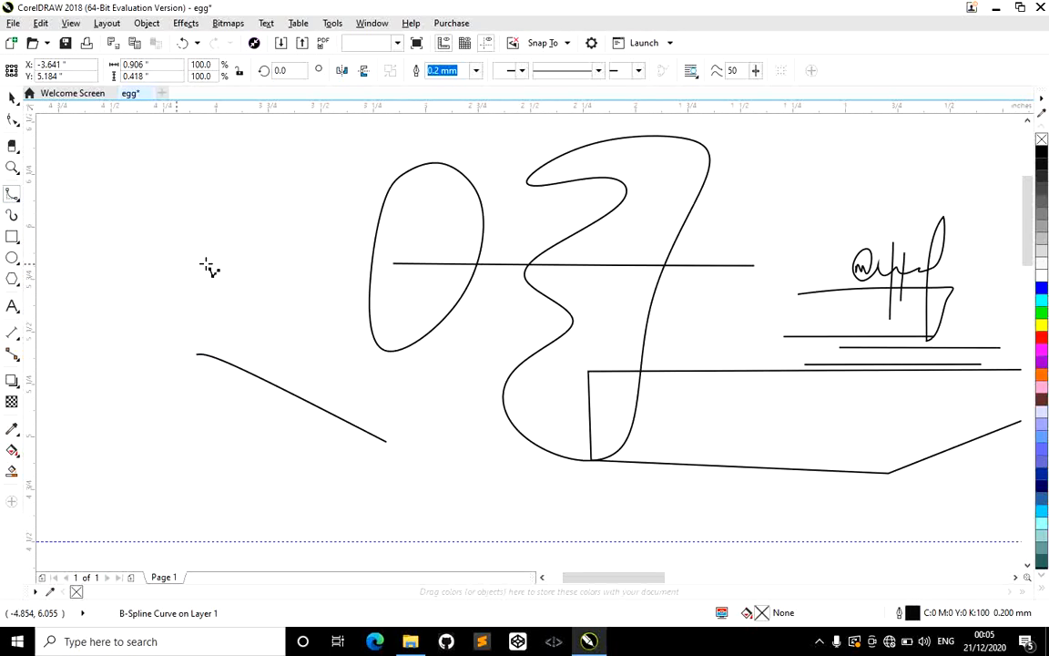
{"action": "left_click", "coordinate": [143, 220]}
{"action": "left_click", "coordinate": [107, 306]}
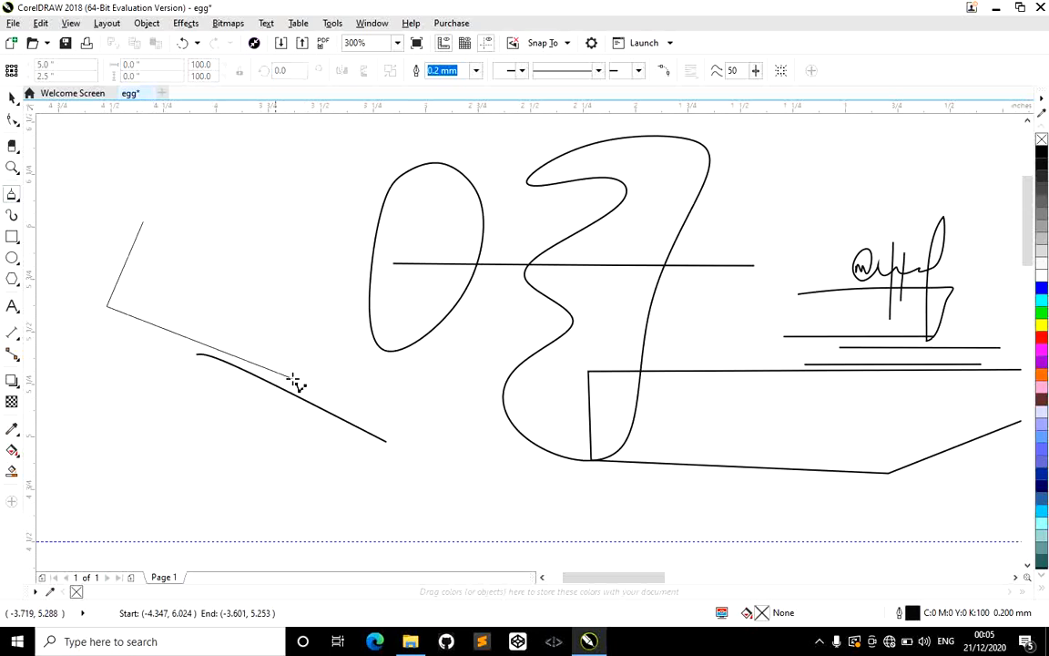
{"action": "left_click", "coordinate": [233, 316]}
{"action": "left_click", "coordinate": [195, 159]}
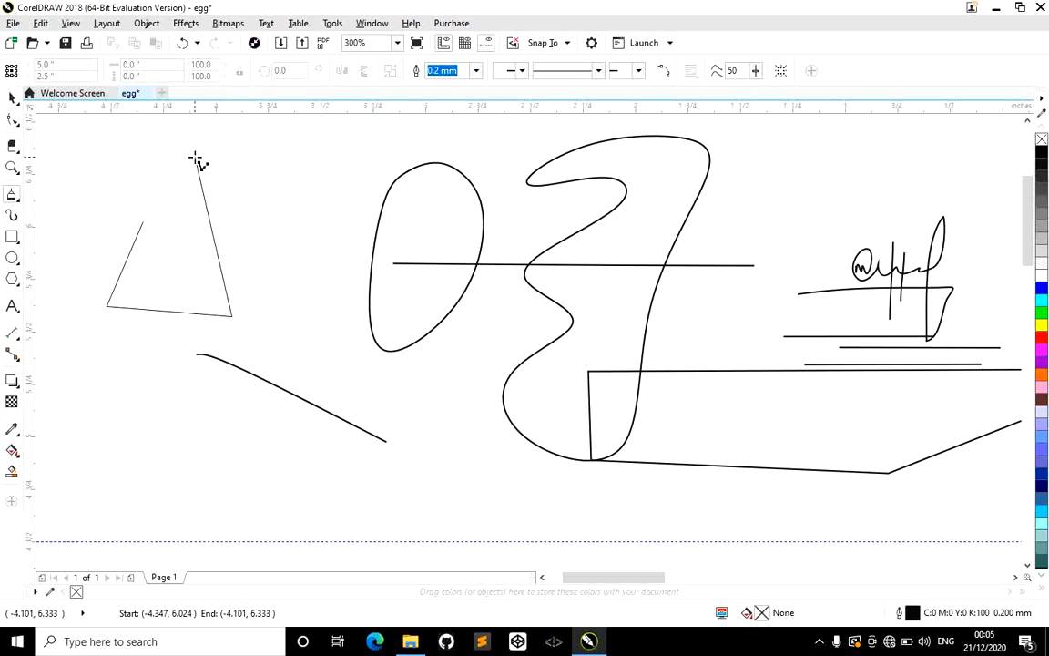
{"action": "left_click", "coordinate": [142, 225]}
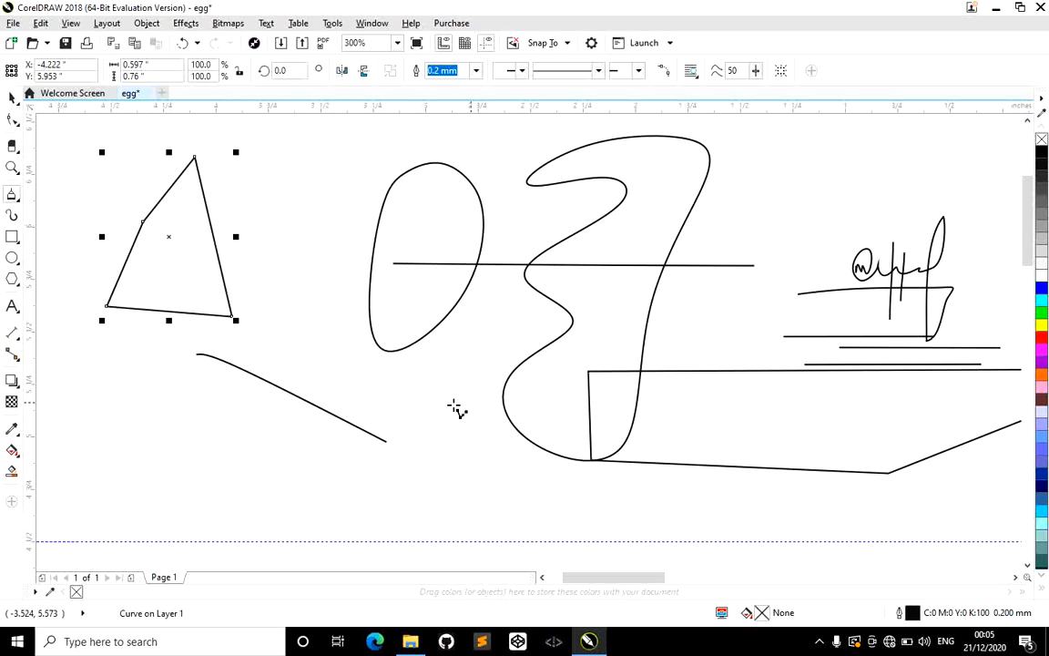
Draw a closed Polyline triangle about 0.79 by 0.9 inches over the slanted B-Spline curve.
{"action": "left_click", "coordinate": [224, 493]}
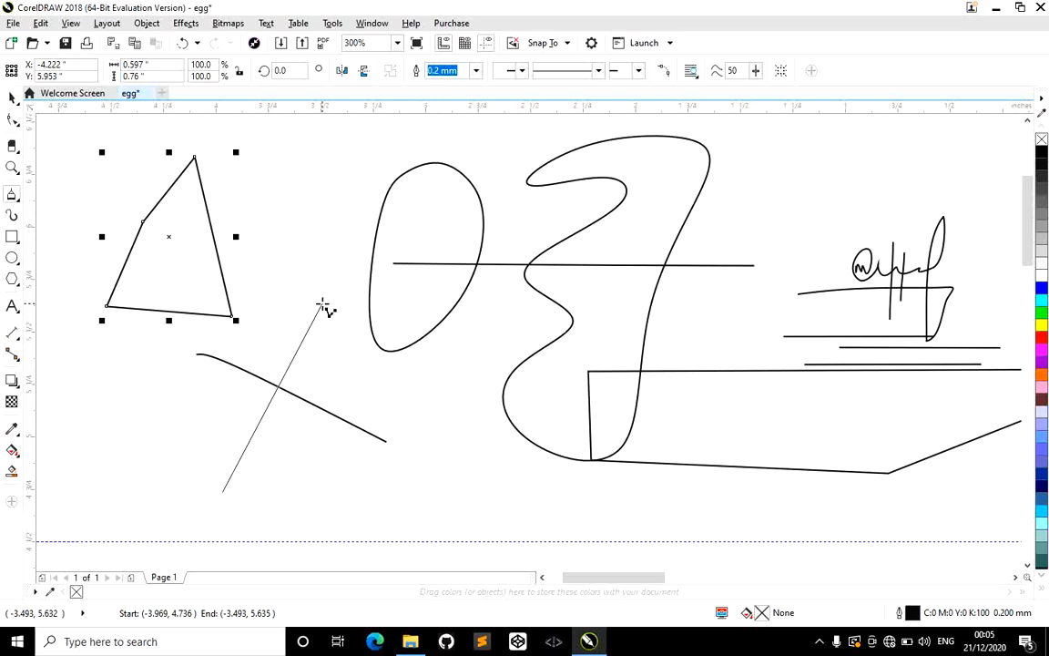
{"action": "left_click", "coordinate": [322, 305]}
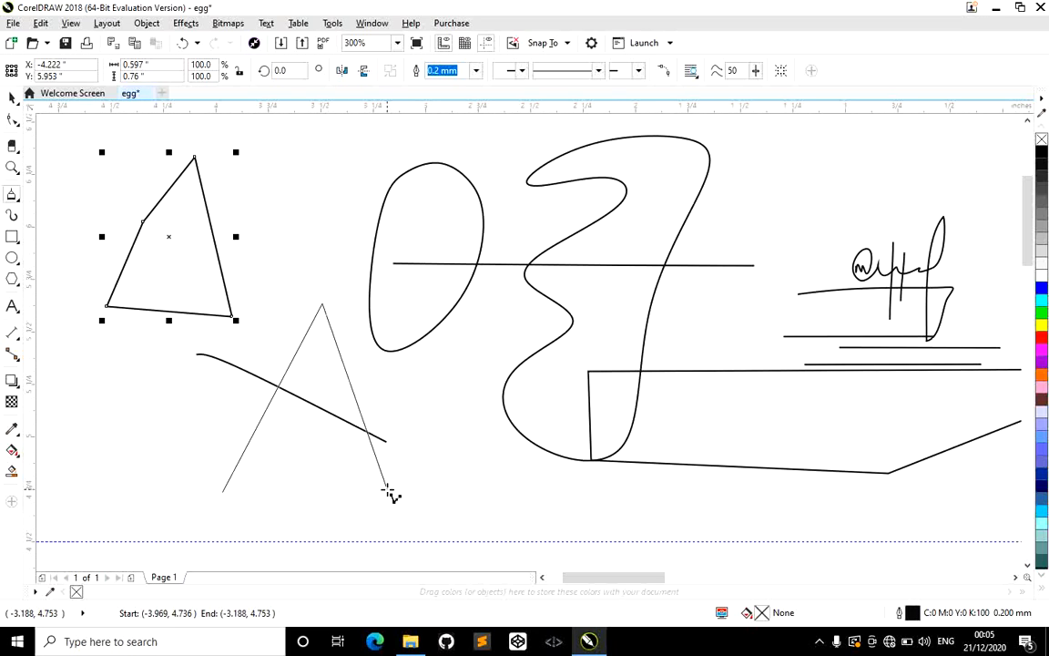
{"action": "left_click", "coordinate": [387, 489]}
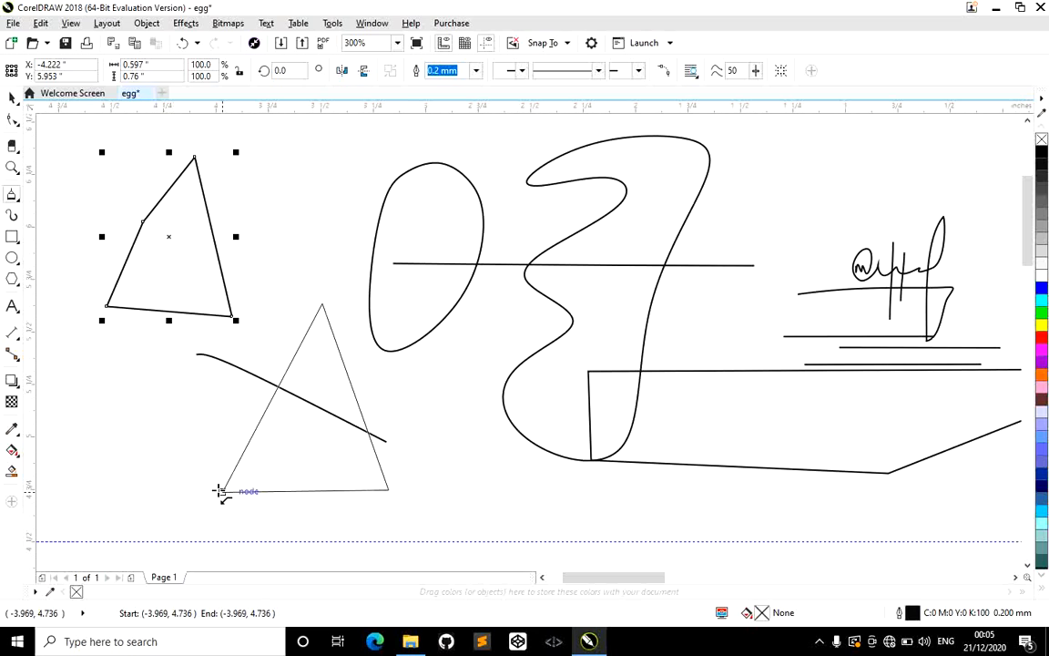
{"action": "left_click", "coordinate": [222, 492]}
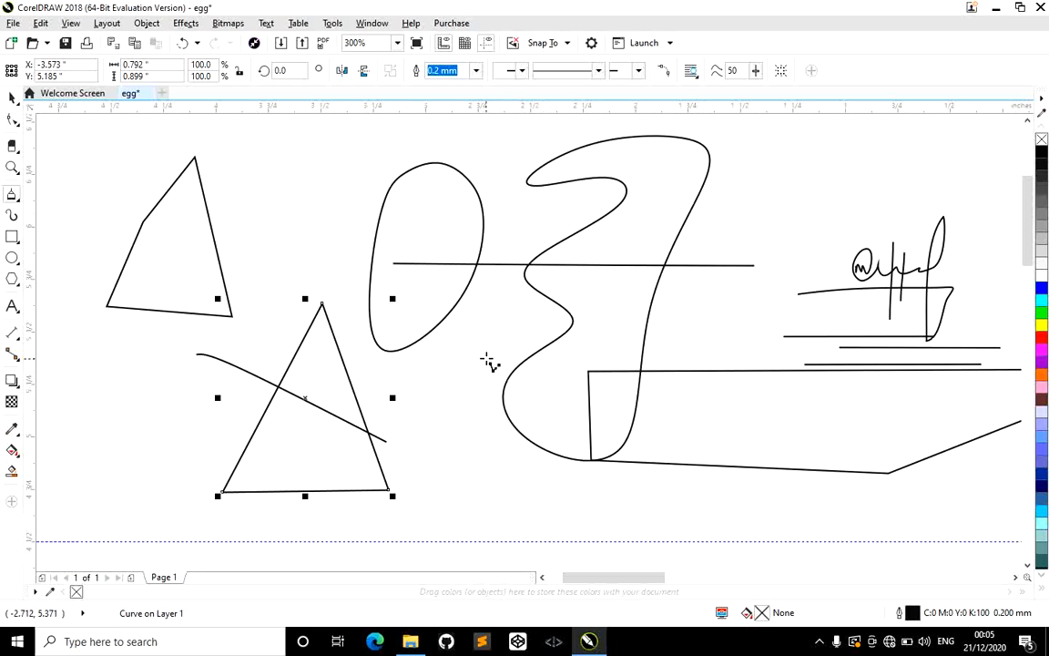
Draw a smaller Polyline triangle about 0.61 by 0.63 inches to the right of the first triangle, overlapping the wavy shape.
{"action": "left_click", "coordinate": [485, 358]}
{"action": "left_click", "coordinate": [428, 489]}
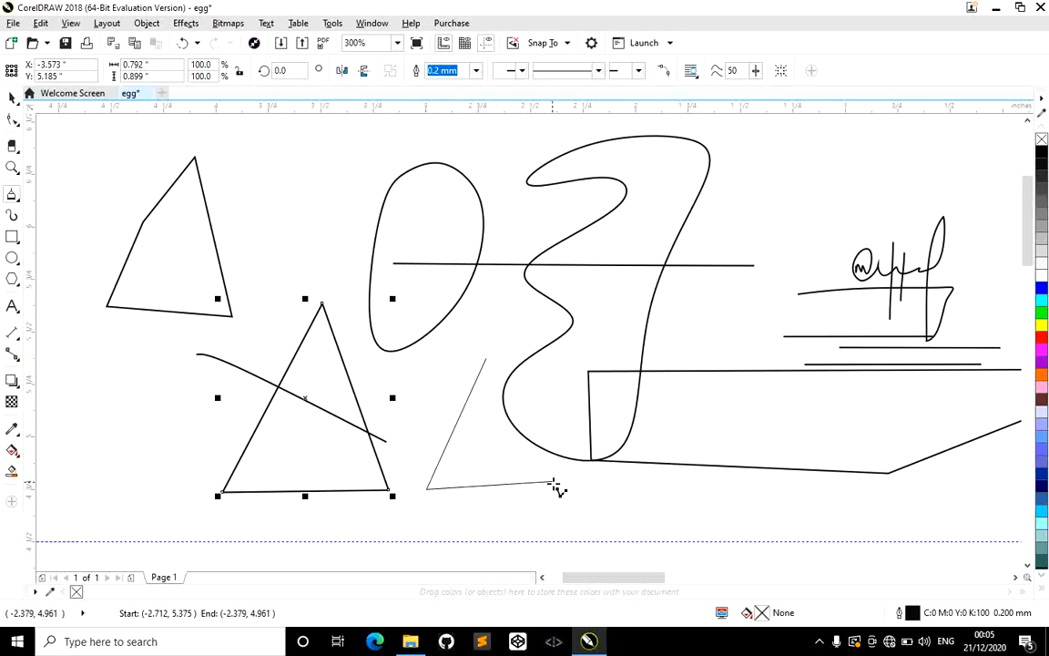
{"action": "left_click", "coordinate": [553, 483]}
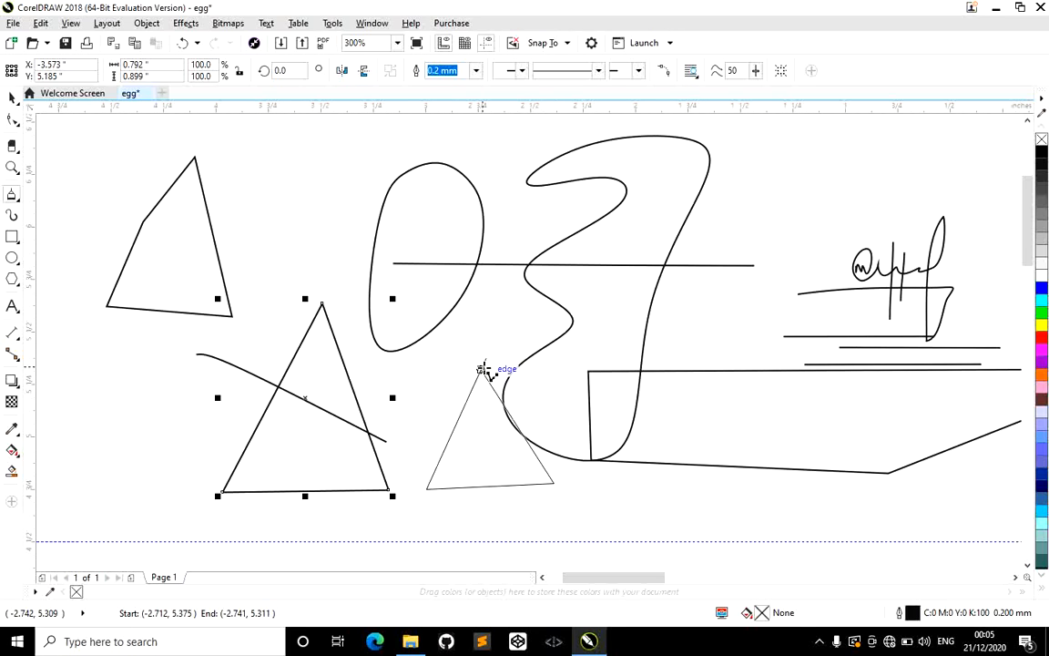
{"action": "left_click", "coordinate": [486, 360]}
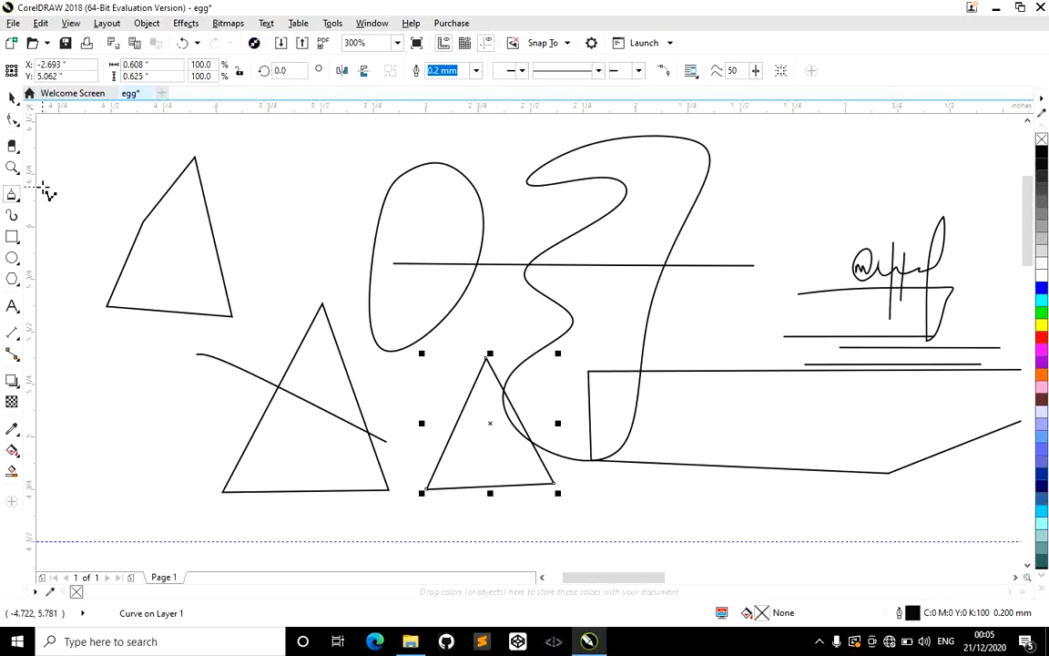
Paint a thick, tapering Artistic Media stroke diagonally upward from left of the large triangle, across the four-sided Polyline shape.
{"action": "left_click", "coordinate": [18, 200]}
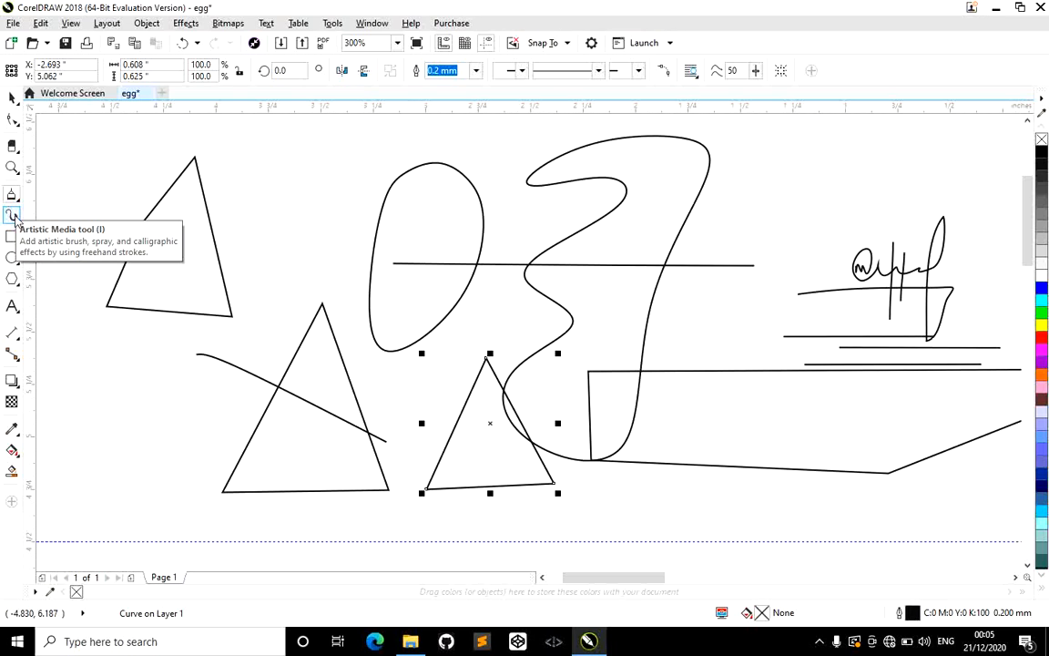
{"action": "left_click", "coordinate": [15, 216]}
{"action": "key", "text": "F5"}
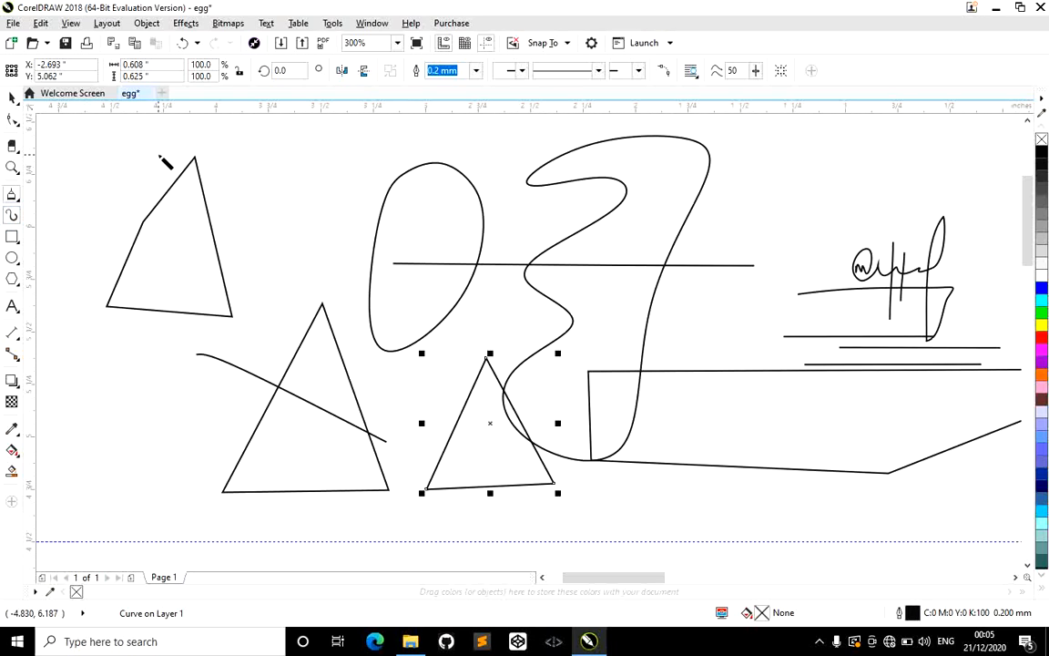
{"action": "key", "text": "i"}
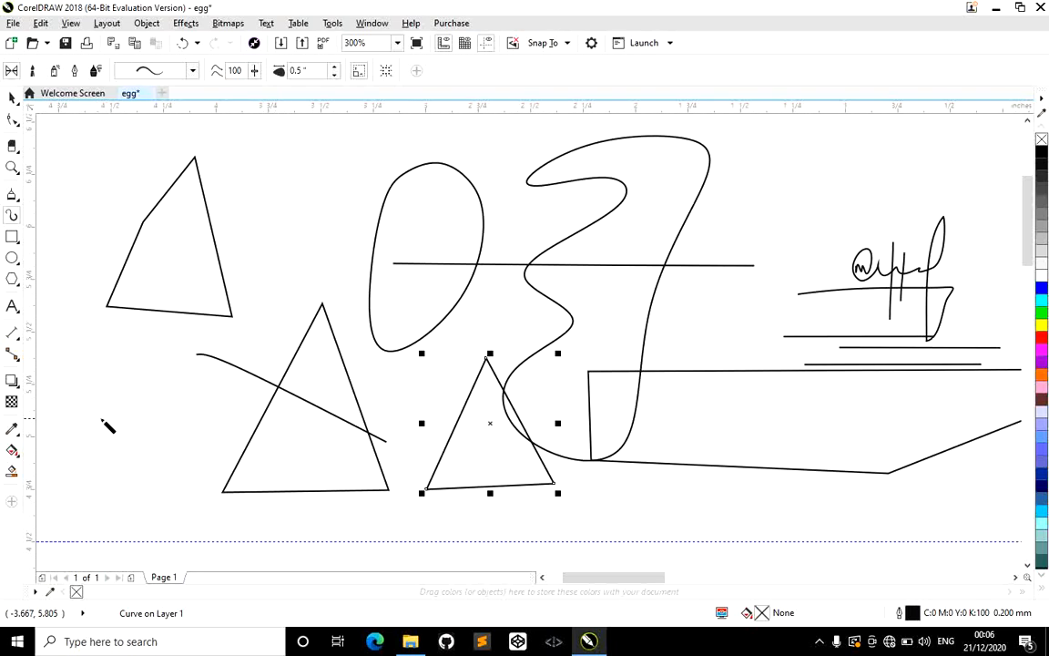
{"action": "mouse_move", "coordinate": [117, 421]}
{"action": "left_mouse_down"}
{"action": "mouse_move", "coordinate": [185, 312]}
{"action": "mouse_move", "coordinate": [316, 197]}
{"action": "left_mouse_up"}
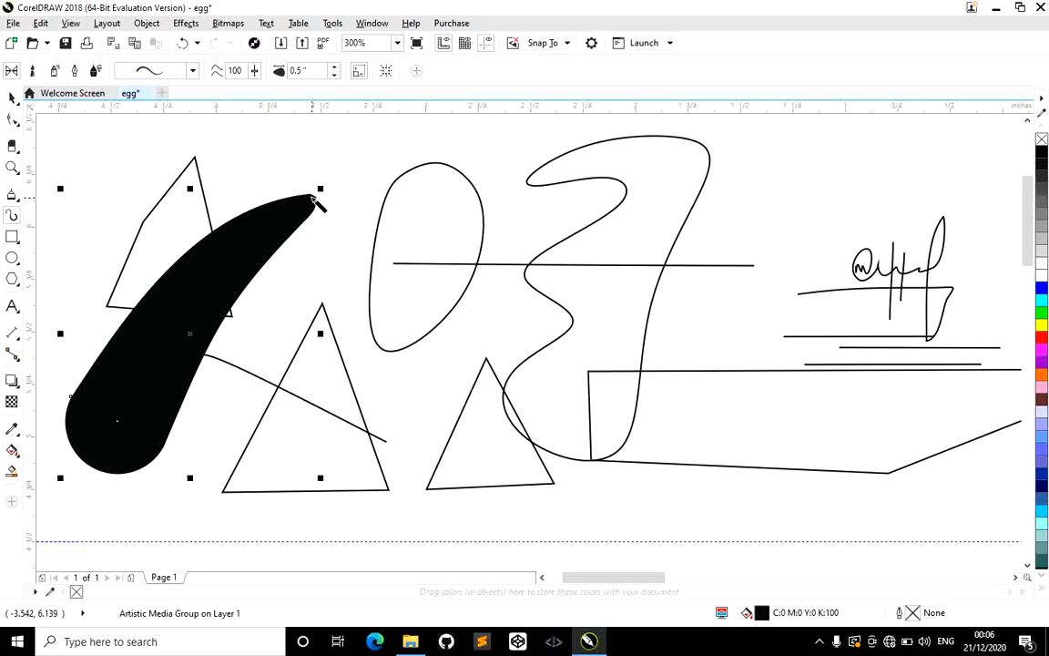
Try the split, square-ended preset on the diagonal Artistic Media stroke, and switch it to the square-ended preset tapering to a point.
{"action": "left_click", "coordinate": [192, 71]}
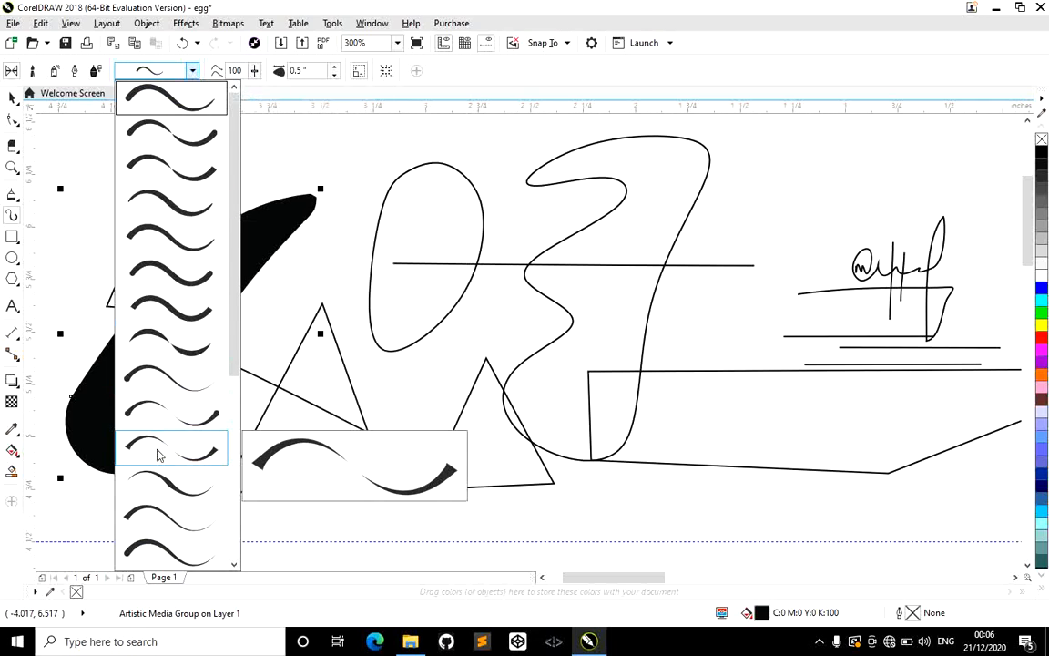
{"action": "left_click", "coordinate": [147, 412]}
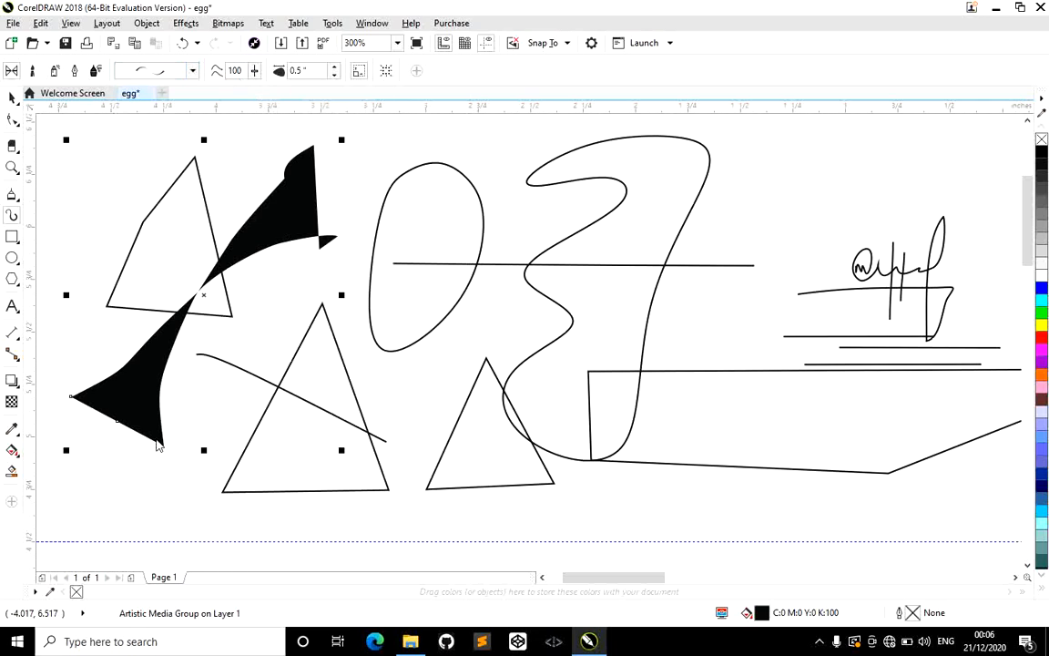
{"action": "left_click", "coordinate": [183, 70]}
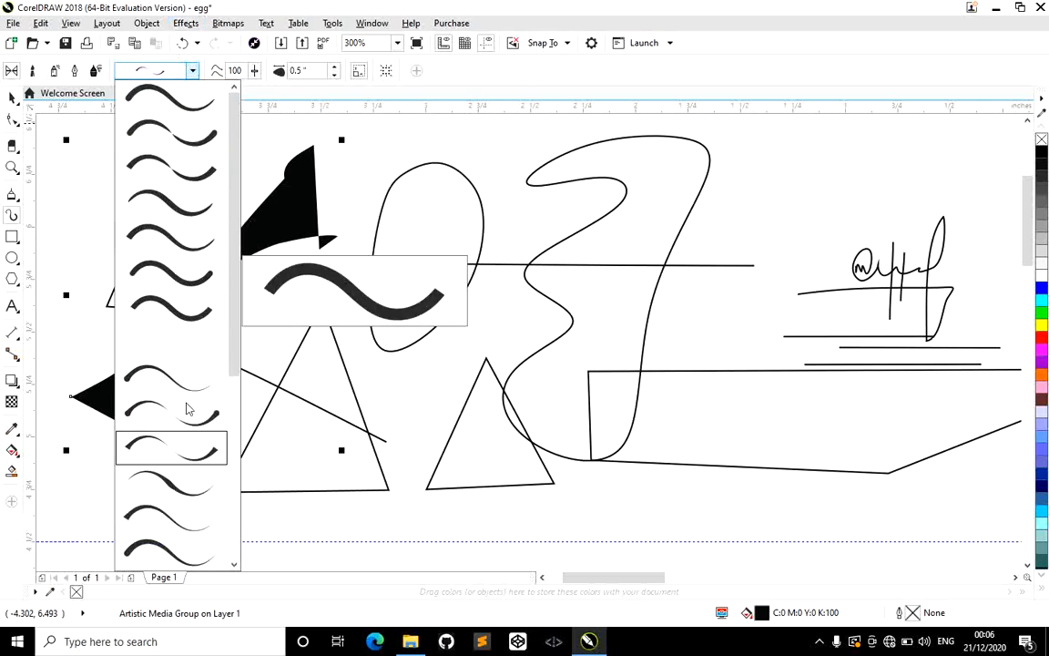
{"action": "left_click", "coordinate": [187, 523]}
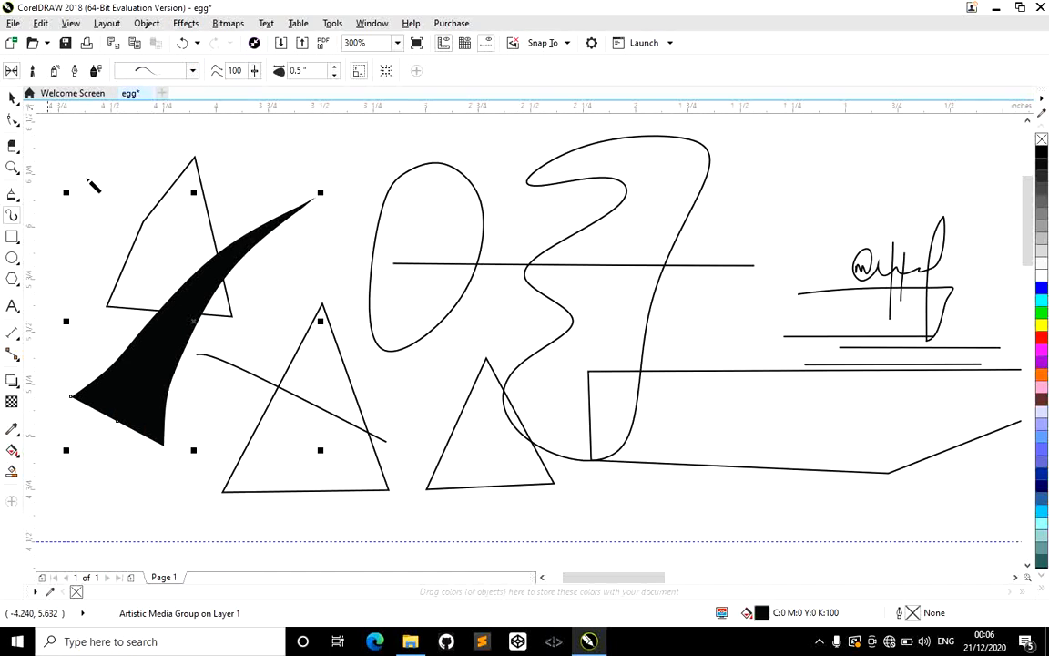
Delete the Artistic Media stroke together with the surrounding Polyline shapes, oval, wavy shape and practice lines.
{"action": "left_click_drag", "start_coordinate": [31, 107], "coordinate": [216, 129]}
{"action": "left_click_drag", "start_coordinate": [113, 134], "coordinate": [844, 531]}
{"action": "key", "text": "Delete"}
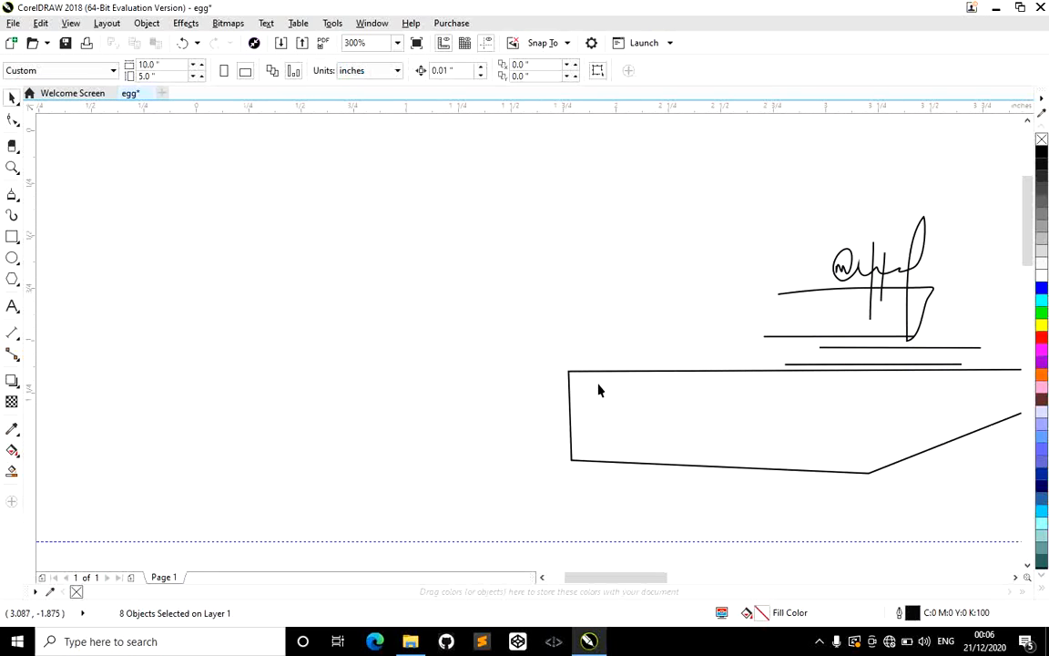
Delete the remaining large Polyline outline and the freehand signature with its underlines, without inserting a page.
{"action": "left_click", "coordinate": [611, 387]}
{"action": "key", "text": "Page_Up"}
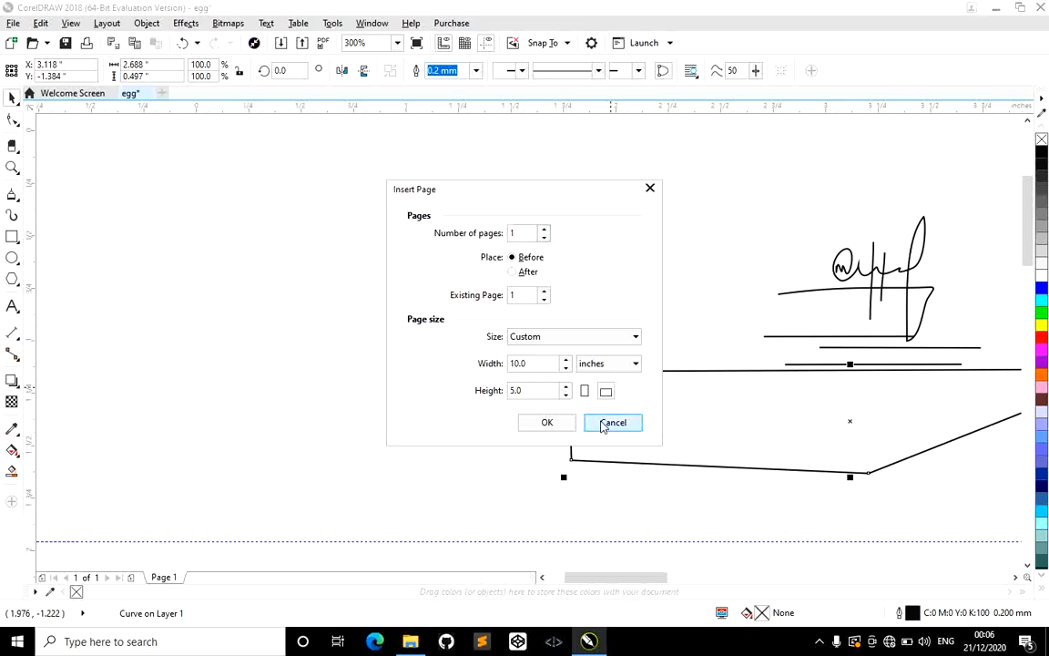
{"action": "left_click", "coordinate": [608, 422]}
{"action": "key", "text": "Delete"}
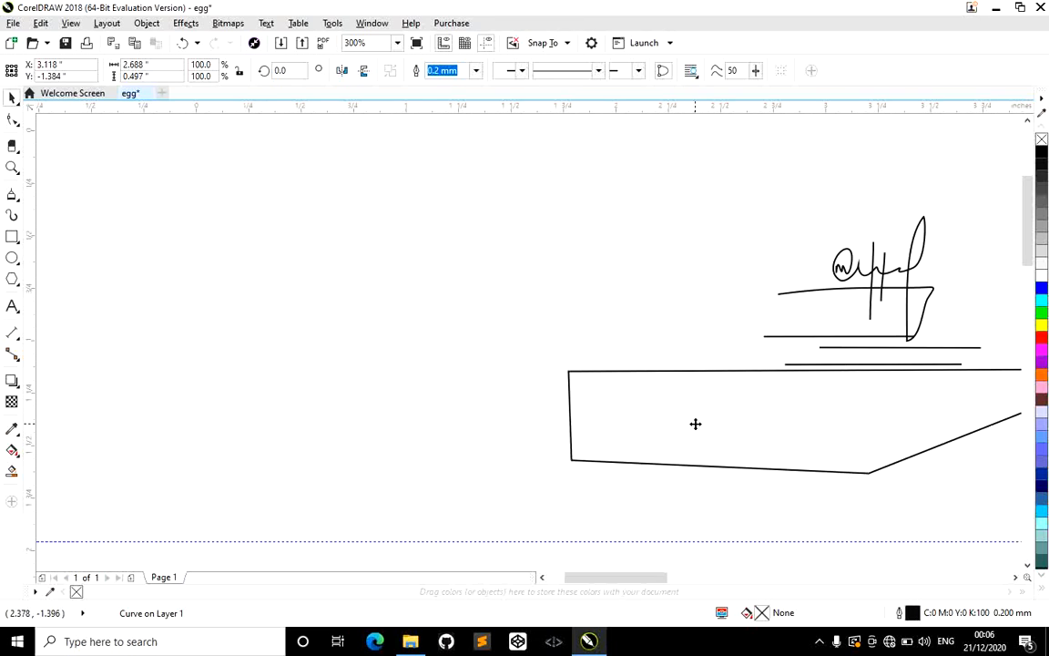
{"action": "mouse_move", "coordinate": [694, 185]}
{"action": "left_mouse_down"}
{"action": "mouse_move", "coordinate": [989, 403]}
{"action": "mouse_move", "coordinate": [974, 410]}
{"action": "left_mouse_up"}
{"action": "key", "text": "Delete"}
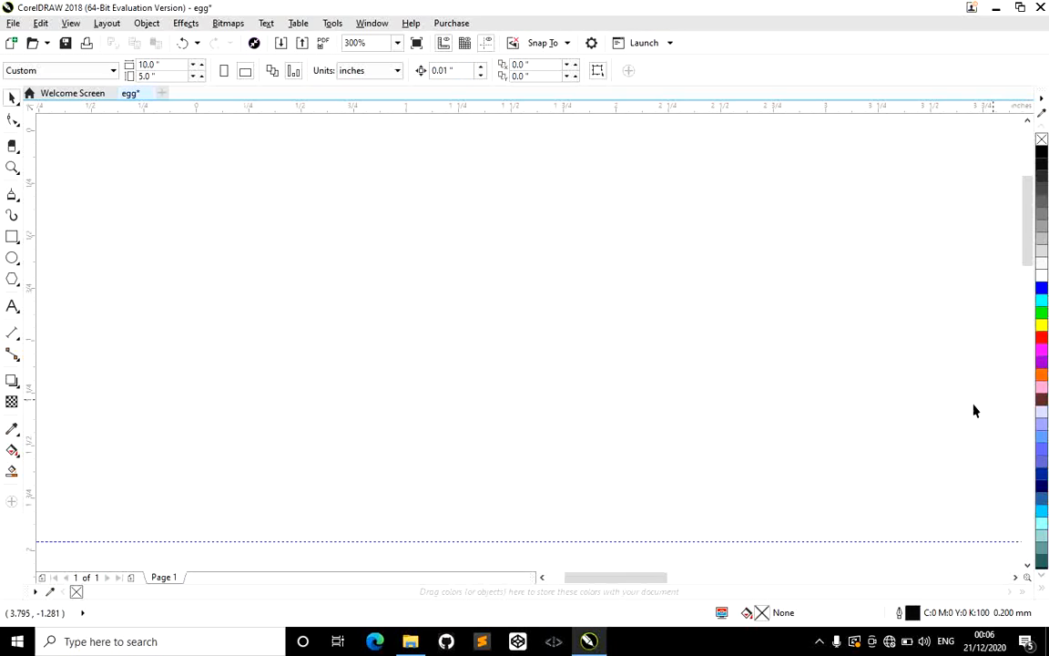
Draw a rectangle about 3.45 by 1.81 inches and paint five square-ended, tapering Artistic Media strokes across it.
{"action": "left_click", "coordinate": [12, 236]}
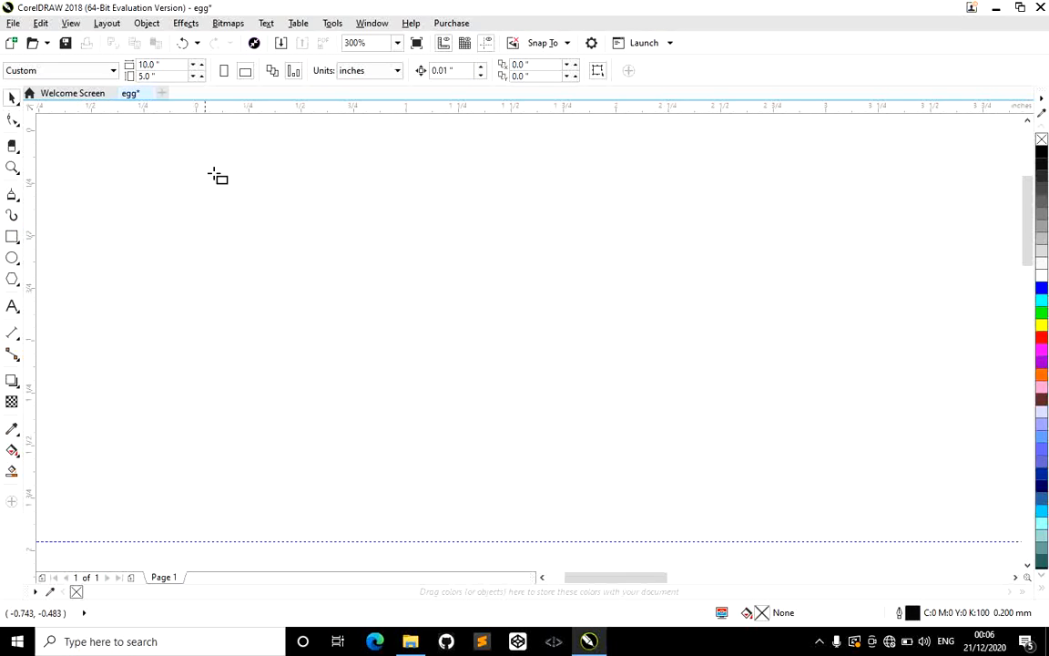
{"action": "left_click_drag", "start_coordinate": [165, 119], "coordinate": [838, 506]}
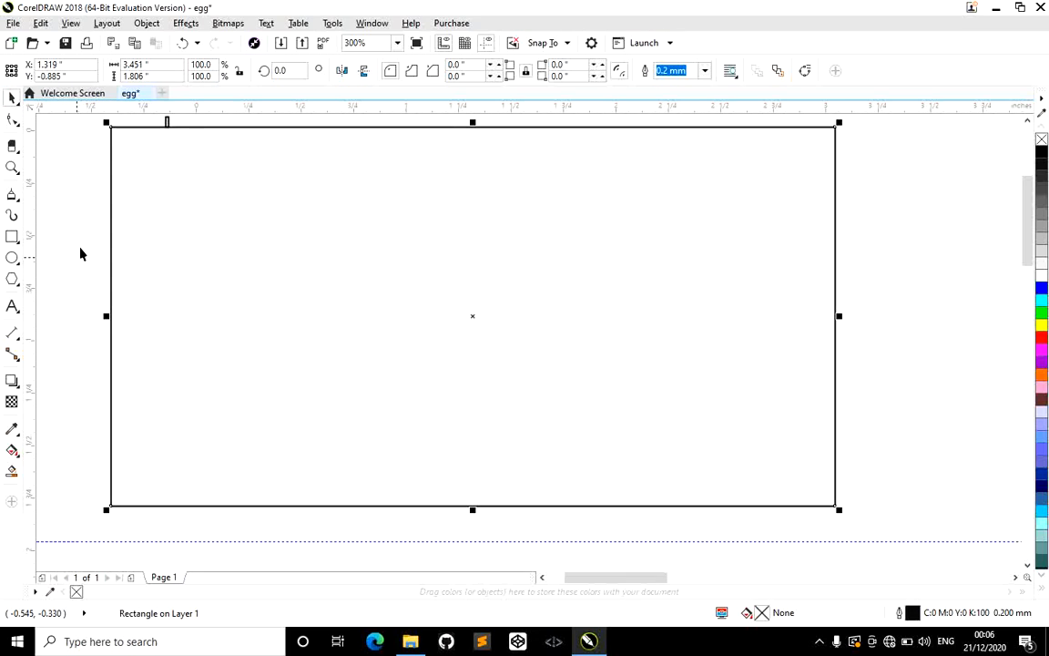
{"action": "left_click", "coordinate": [12, 216]}
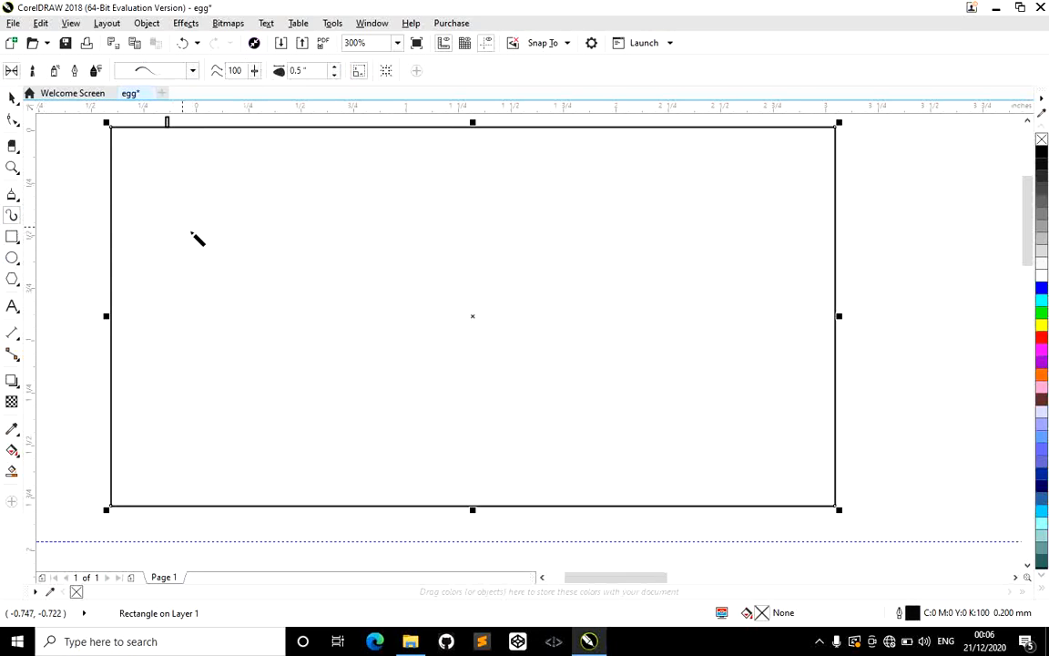
{"action": "mouse_move", "coordinate": [145, 475]}
{"action": "left_mouse_down"}
{"action": "mouse_move", "coordinate": [314, 359]}
{"action": "mouse_move", "coordinate": [464, 315]}
{"action": "left_mouse_up"}
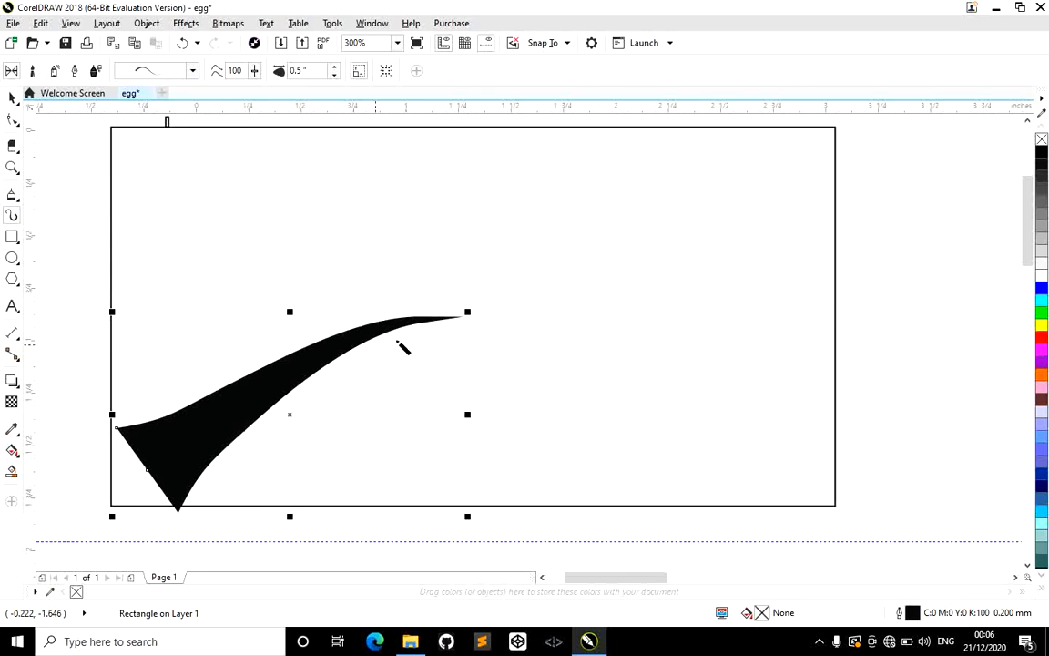
{"action": "left_click_drag", "start_coordinate": [564, 441], "coordinate": [570, 198]}
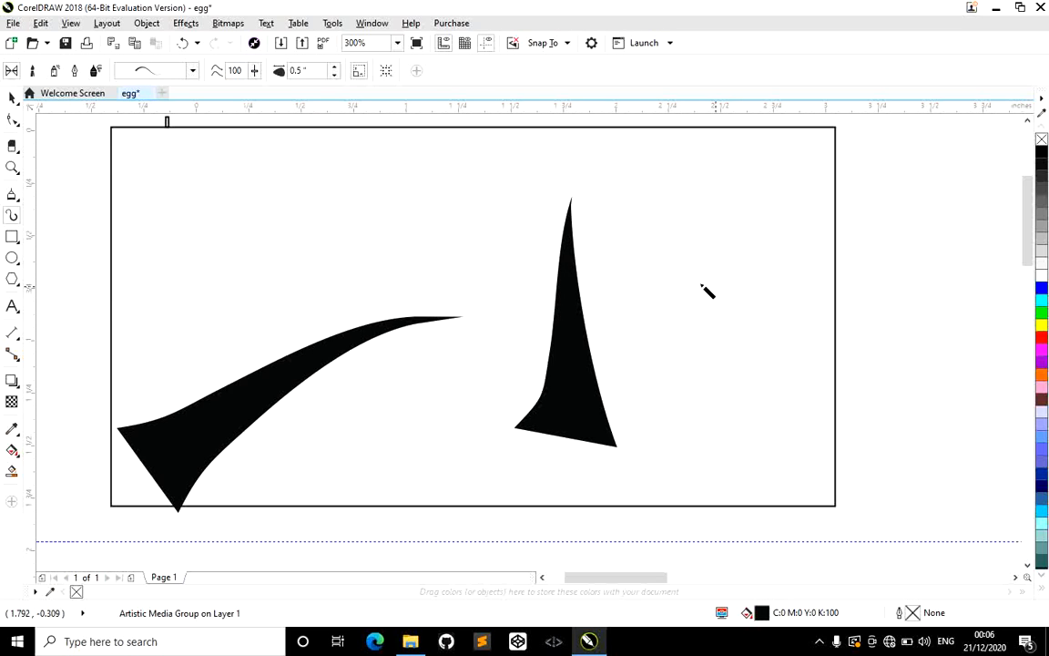
{"action": "left_click_drag", "start_coordinate": [707, 288], "coordinate": [102, 135]}
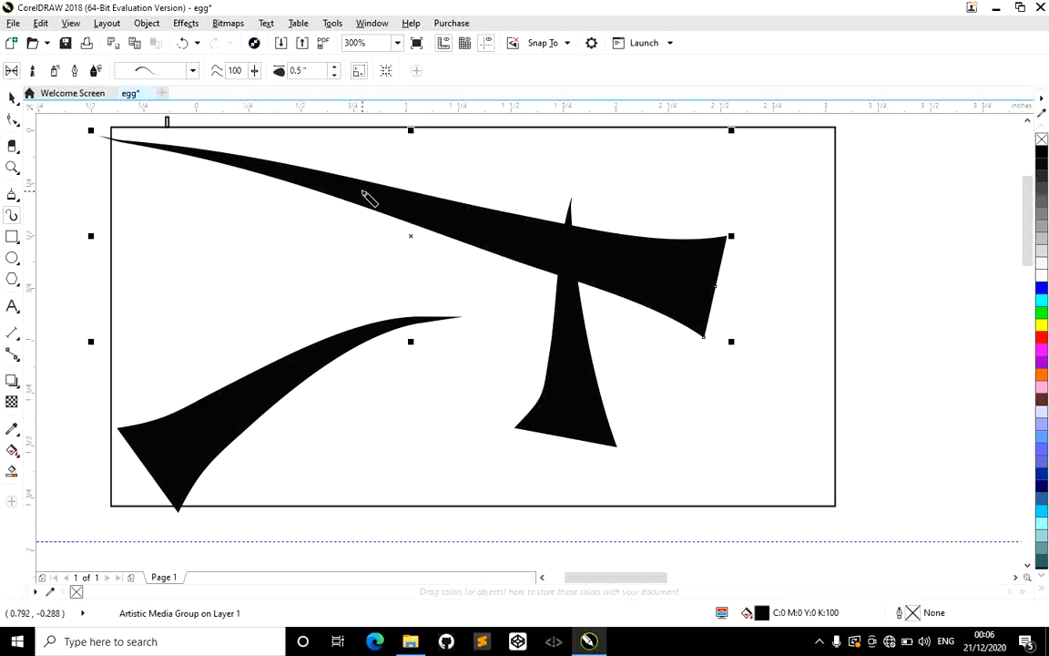
{"action": "left_click_drag", "start_coordinate": [315, 216], "coordinate": [160, 292]}
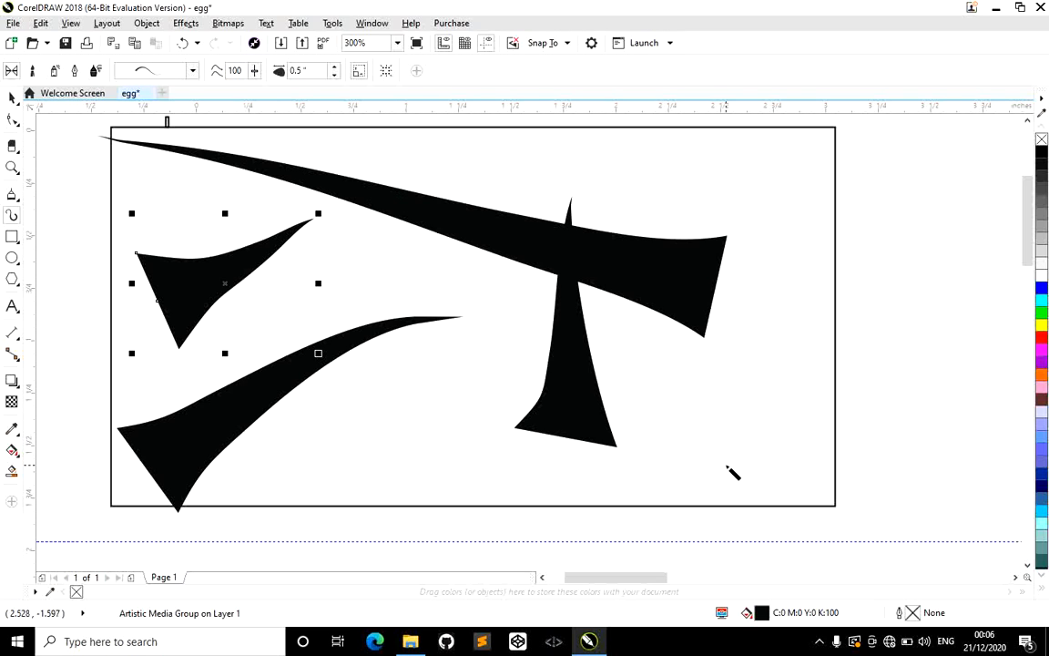
{"action": "left_click_drag", "start_coordinate": [731, 473], "coordinate": [788, 321]}
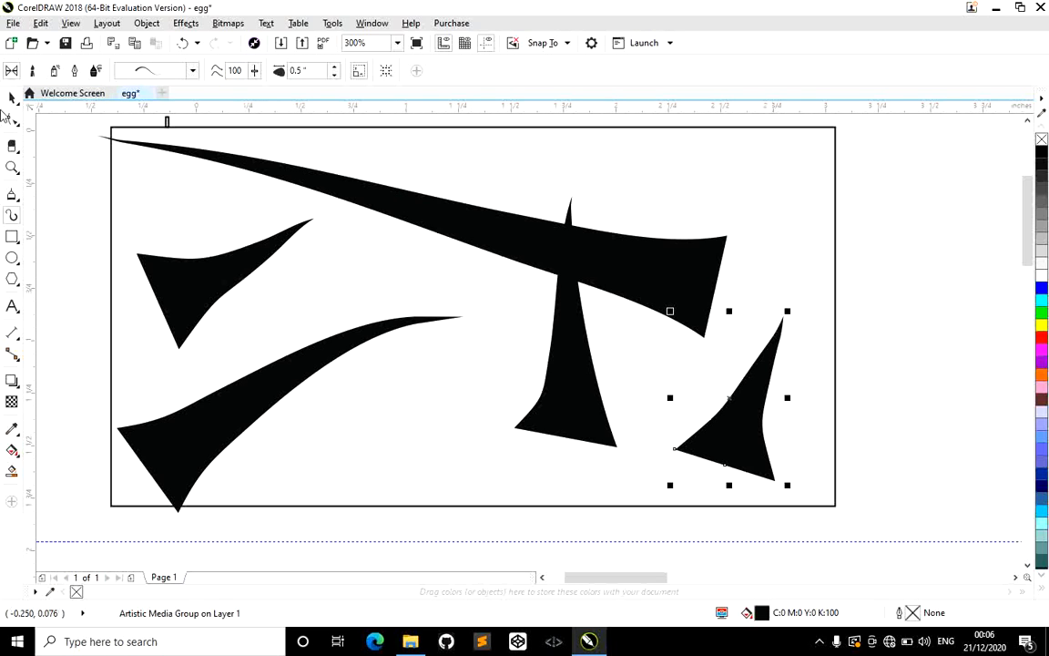
Shift the long slanted stroke slightly to the right, and give the rectangle a blue fill with no outline.
{"action": "left_click", "coordinate": [10, 101]}
{"action": "left_click_drag", "start_coordinate": [329, 173], "coordinate": [392, 170]}
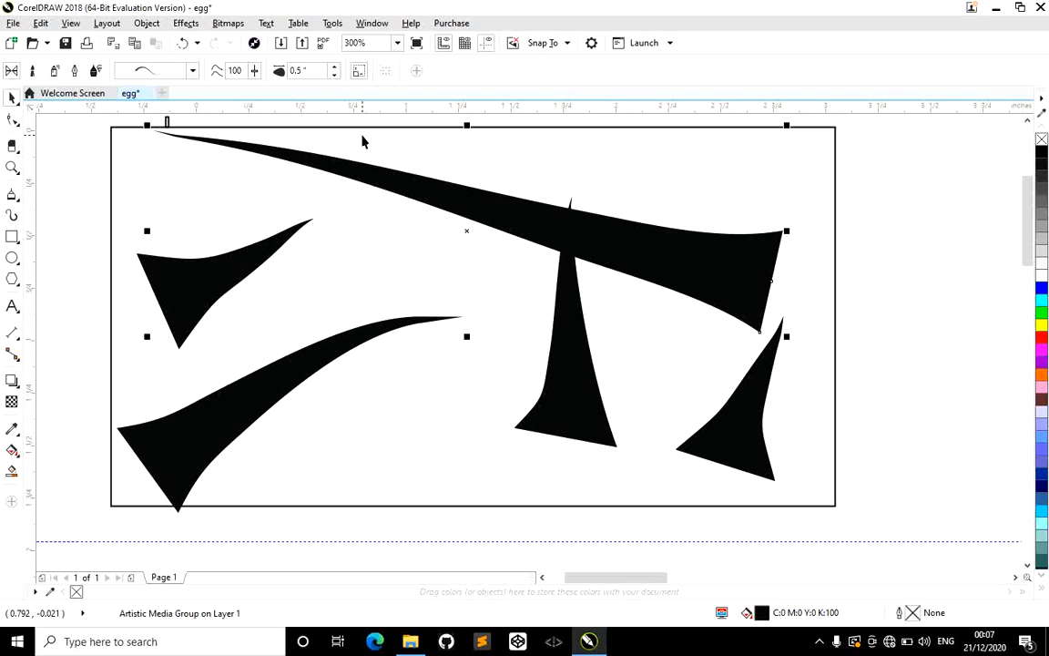
{"action": "left_click", "coordinate": [87, 161]}
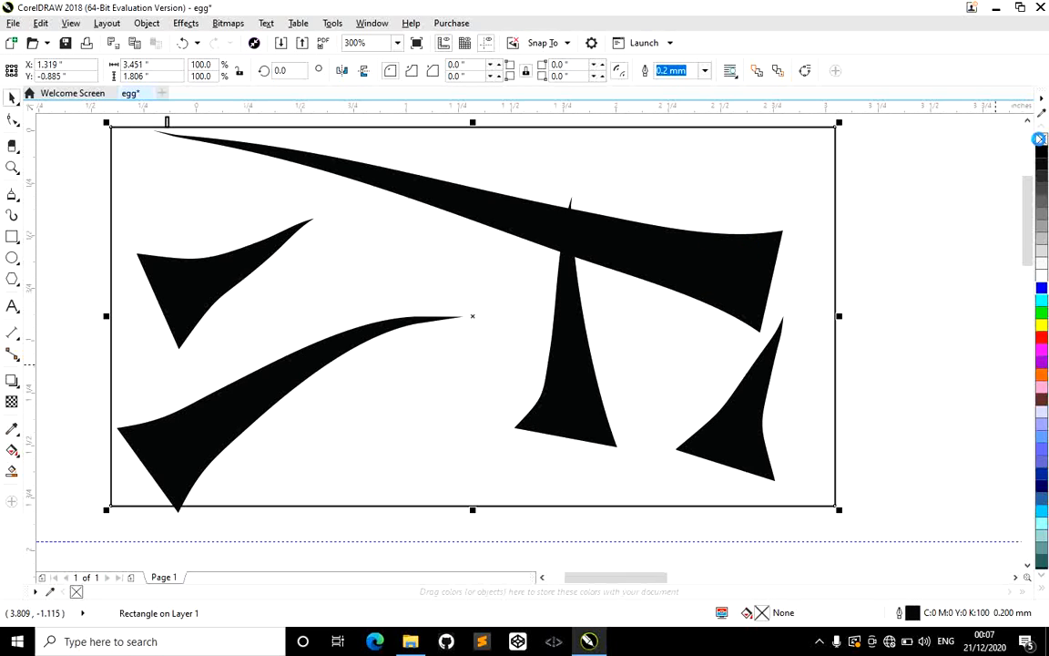
{"action": "left_click", "coordinate": [1041, 288]}
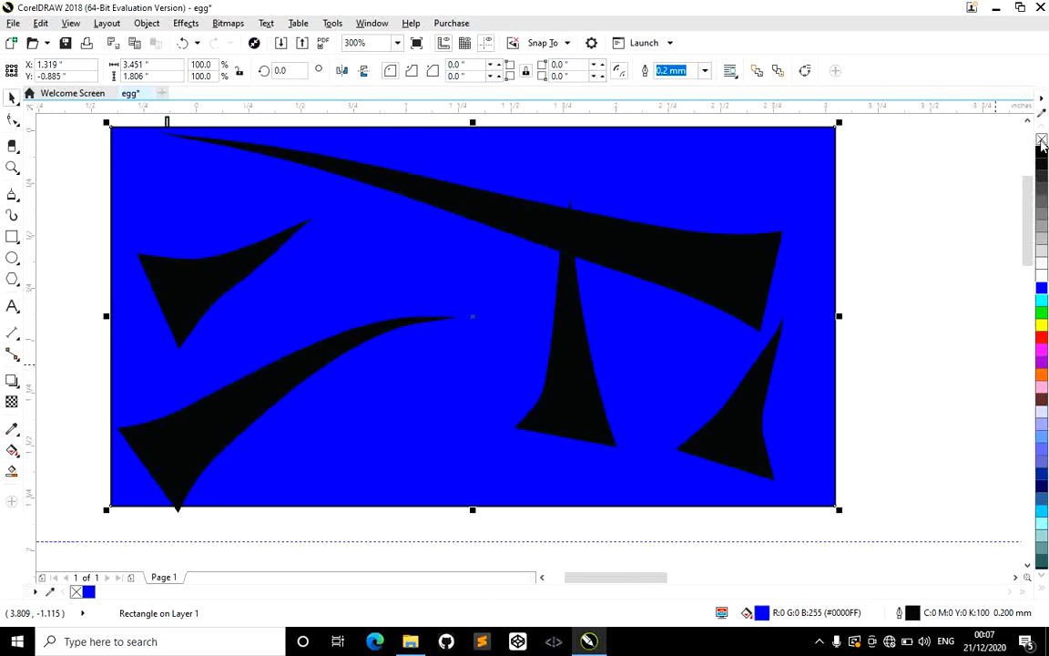
{"action": "right_click", "coordinate": [1042, 141]}
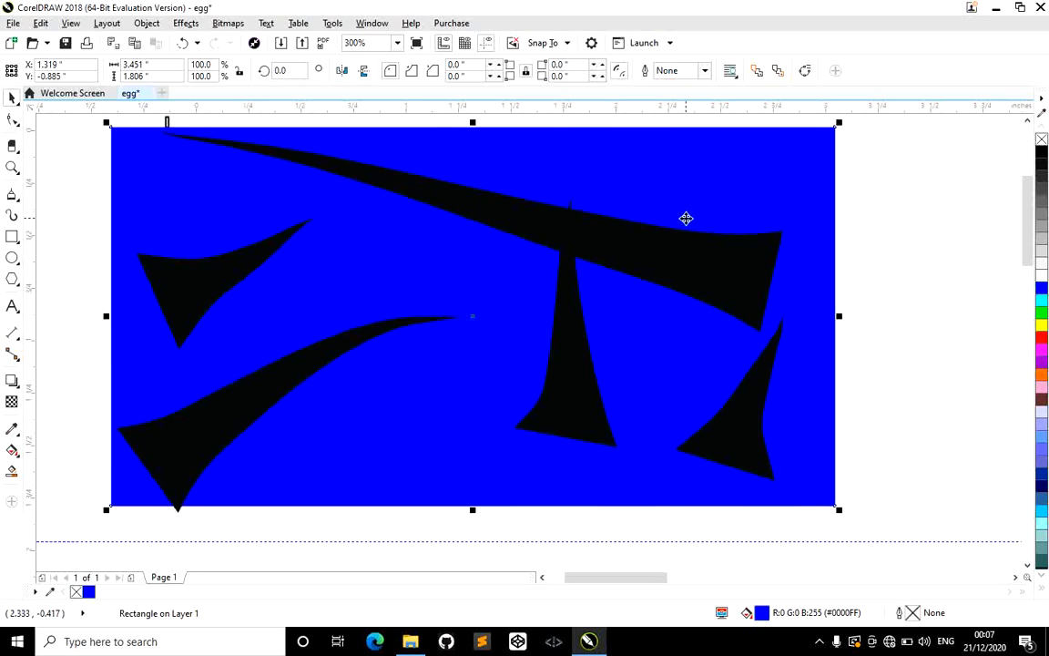
Try a broad preset on the long slanted stroke, and switch it to the round-ended preset that narrows in the middle.
{"action": "left_click", "coordinate": [319, 161]}
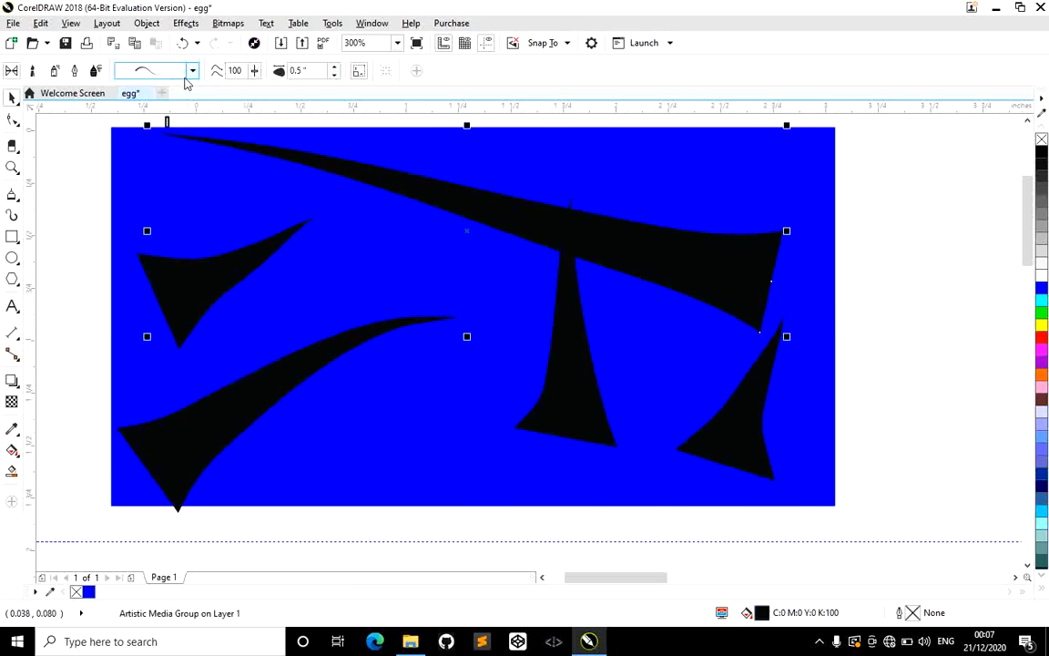
{"action": "left_click", "coordinate": [192, 71]}
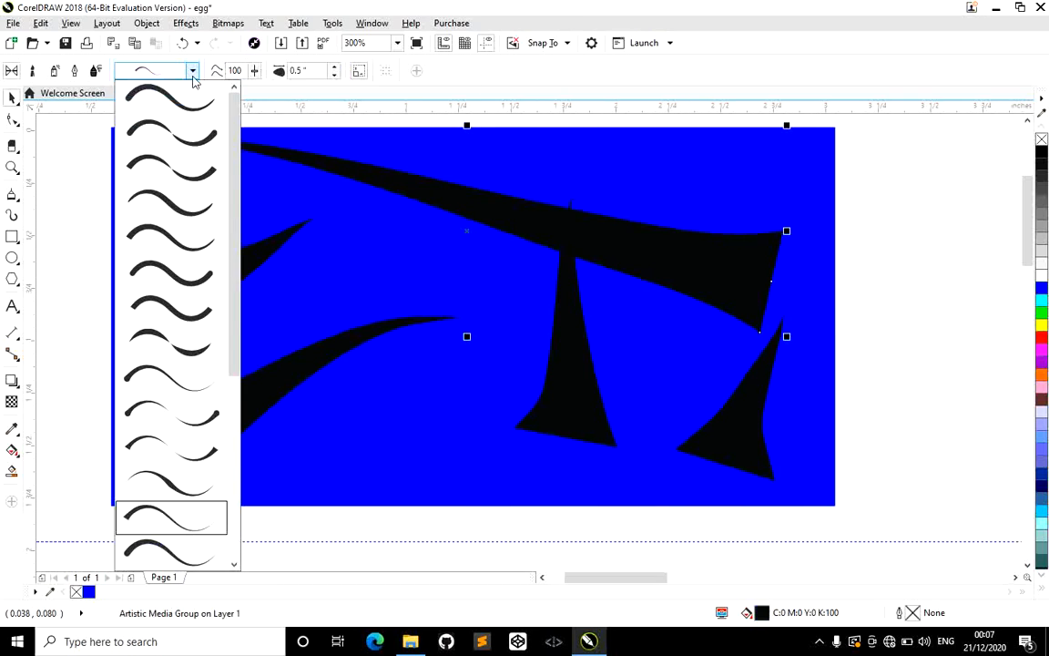
{"action": "left_click", "coordinate": [153, 233]}
{"action": "left_click", "coordinate": [175, 72]}
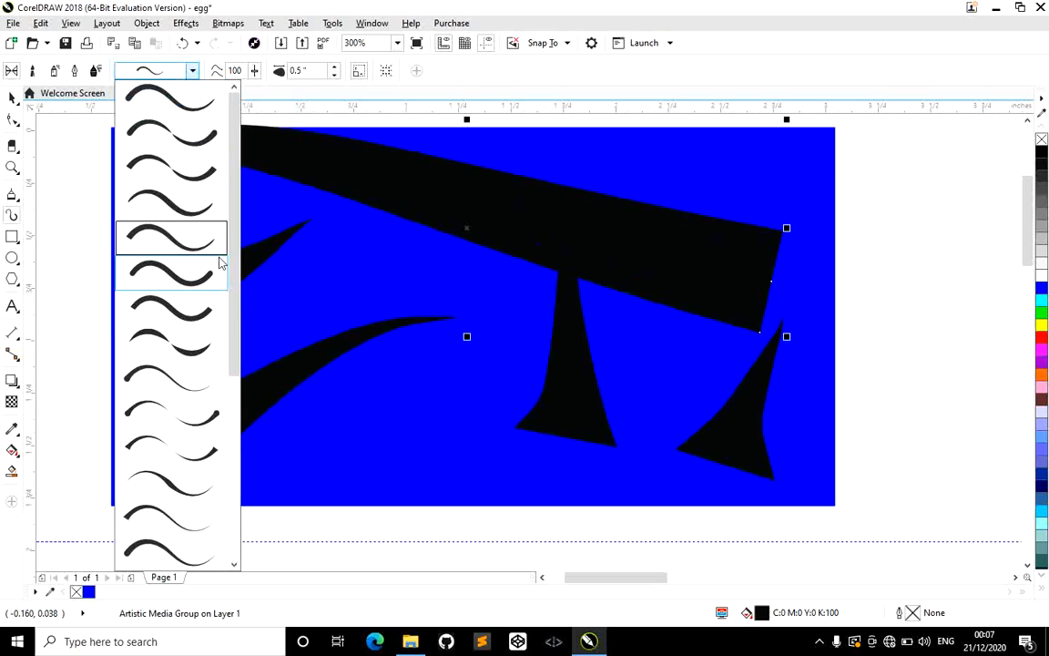
{"action": "scroll", "coordinate": [197, 331], "scroll_direction": "down", "scroll_amount": 6}
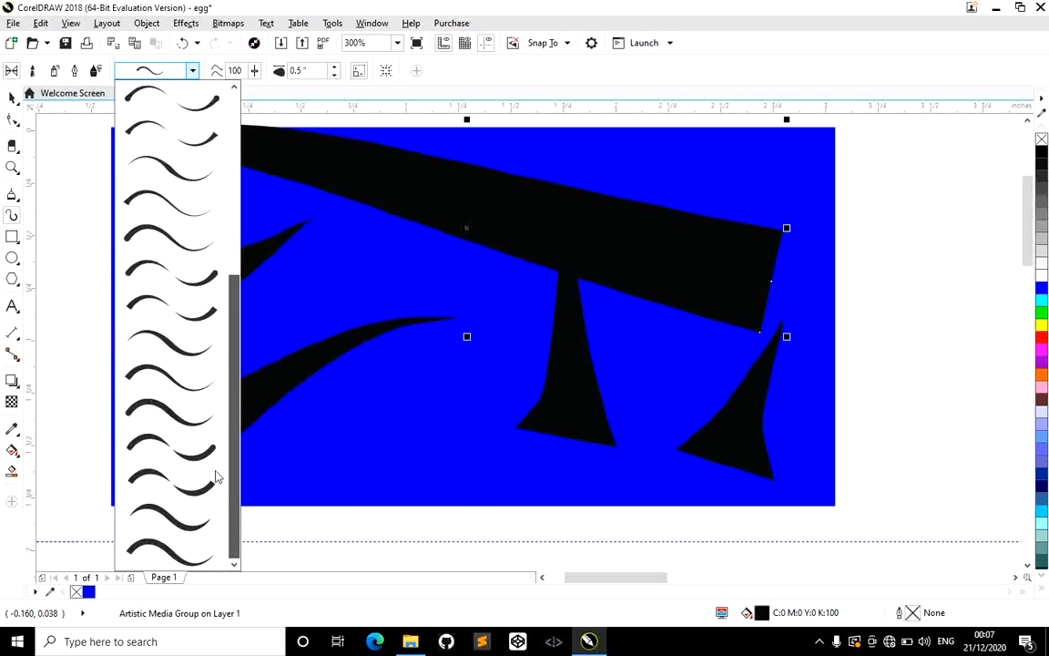
{"action": "left_click", "coordinate": [173, 274]}
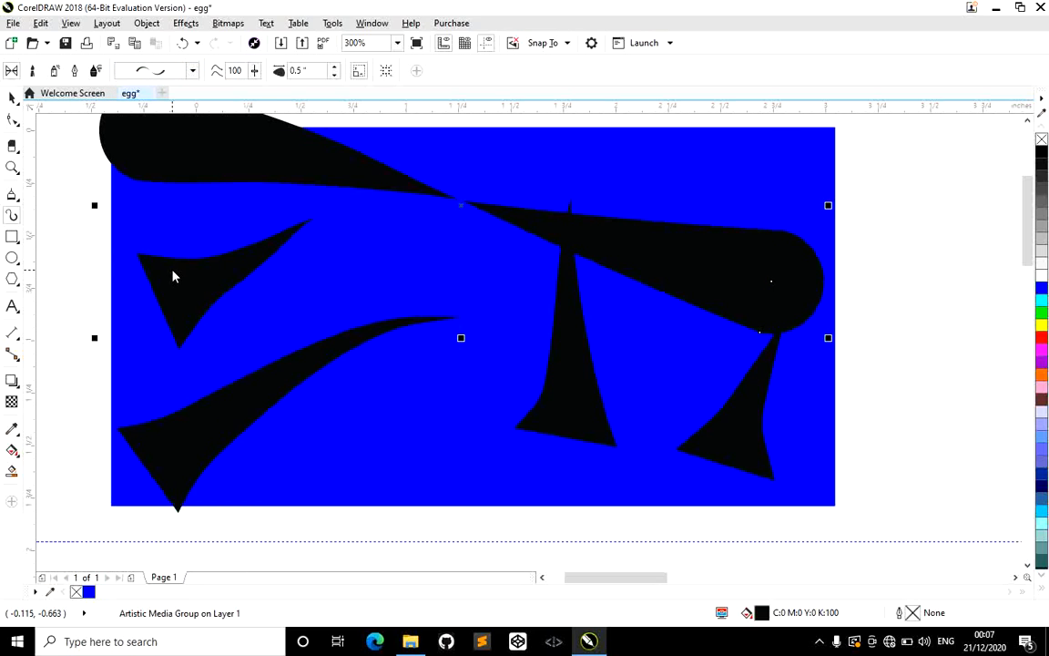
Paint five short Artistic Media strokes with the round-ended, narrow-middle preset over the blue rectangle.
{"action": "mouse_move", "coordinate": [263, 152]}
{"action": "left_mouse_down"}
{"action": "mouse_move", "coordinate": [285, 169]}
{"action": "mouse_move", "coordinate": [300, 206]}
{"action": "left_mouse_up"}
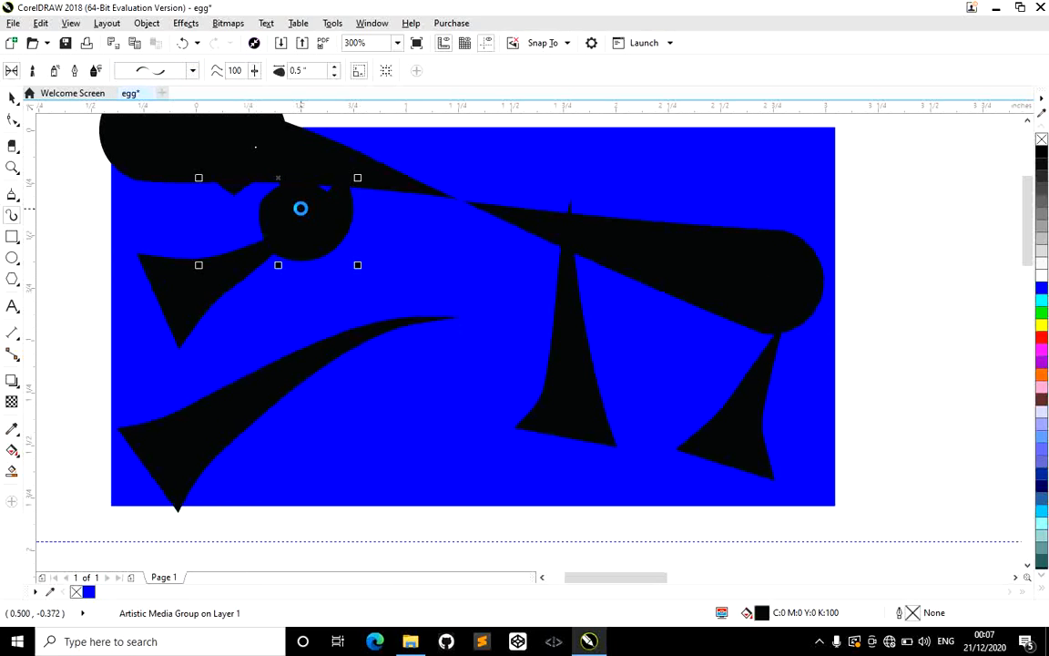
{"action": "mouse_move", "coordinate": [368, 274]}
{"action": "left_mouse_down"}
{"action": "mouse_move", "coordinate": [410, 283]}
{"action": "mouse_move", "coordinate": [392, 274]}
{"action": "left_mouse_up"}
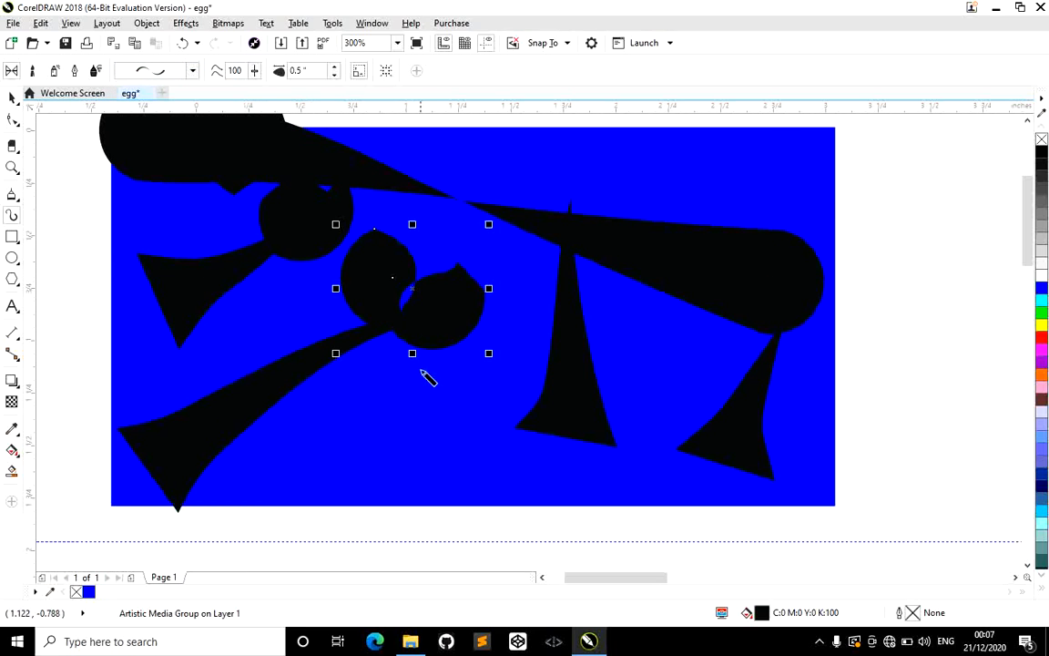
{"action": "left_click_drag", "start_coordinate": [372, 422], "coordinate": [407, 440]}
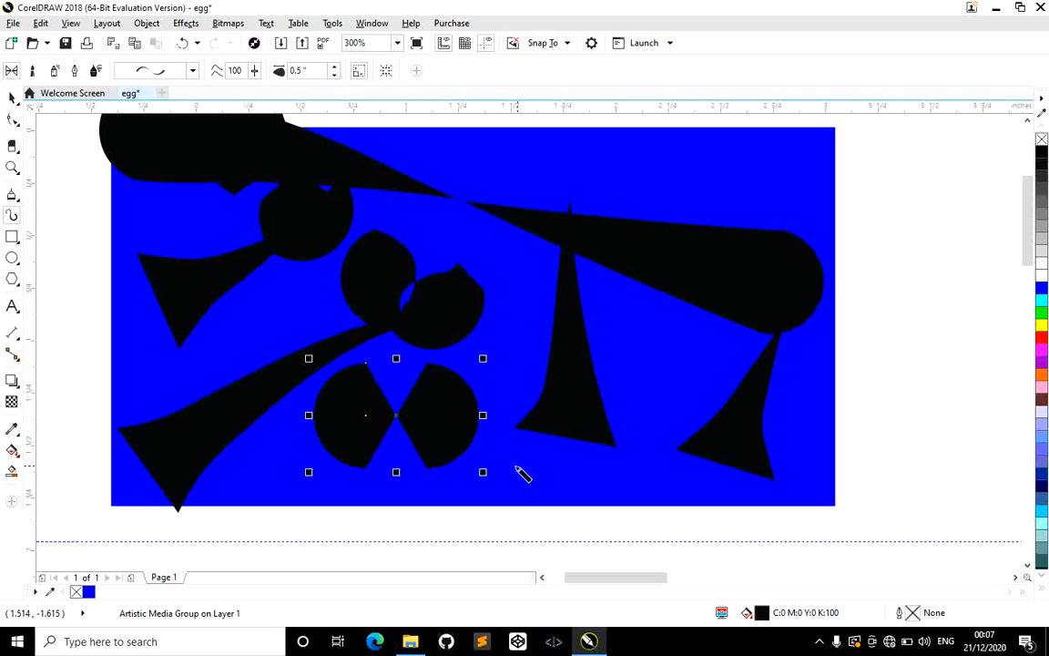
{"action": "left_click_drag", "start_coordinate": [521, 473], "coordinate": [577, 452]}
{"action": "left_click_drag", "start_coordinate": [658, 316], "coordinate": [677, 330]}
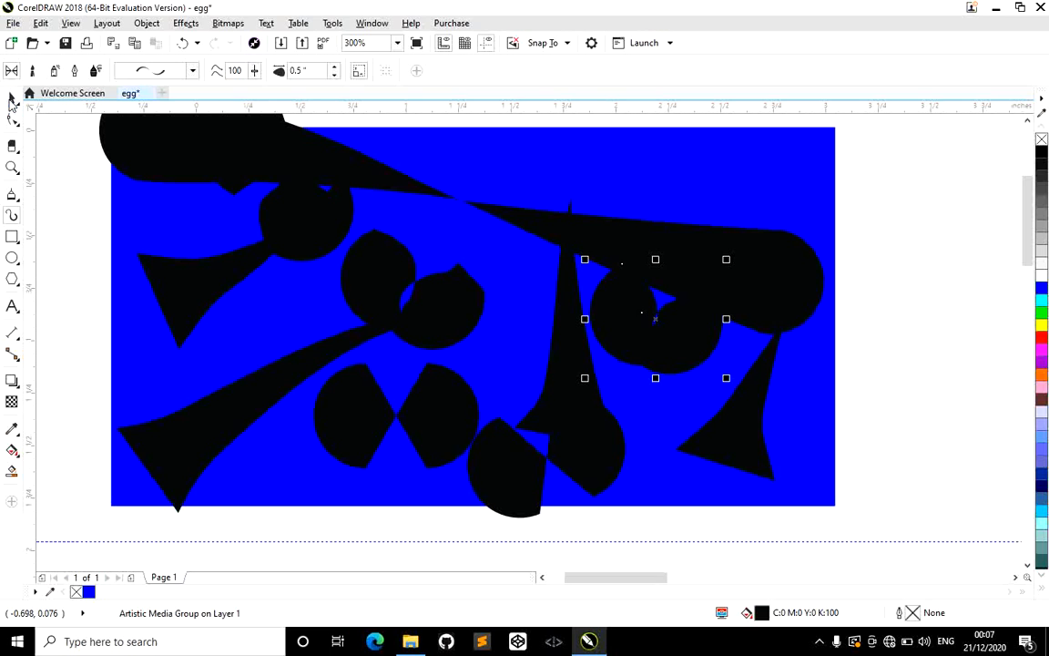
Delete the blue rectangle and all the Artistic Media strokes.
{"action": "mouse_move", "coordinate": [869, 514]}
{"action": "left_mouse_down"}
{"action": "mouse_move", "coordinate": [469, 495]}
{"action": "mouse_move", "coordinate": [384, 402]}
{"action": "mouse_move", "coordinate": [54, 224]}
{"action": "mouse_move", "coordinate": [127, 100]}
{"action": "mouse_move", "coordinate": [161, 237]}
{"action": "mouse_move", "coordinate": [128, 222]}
{"action": "left_mouse_up"}
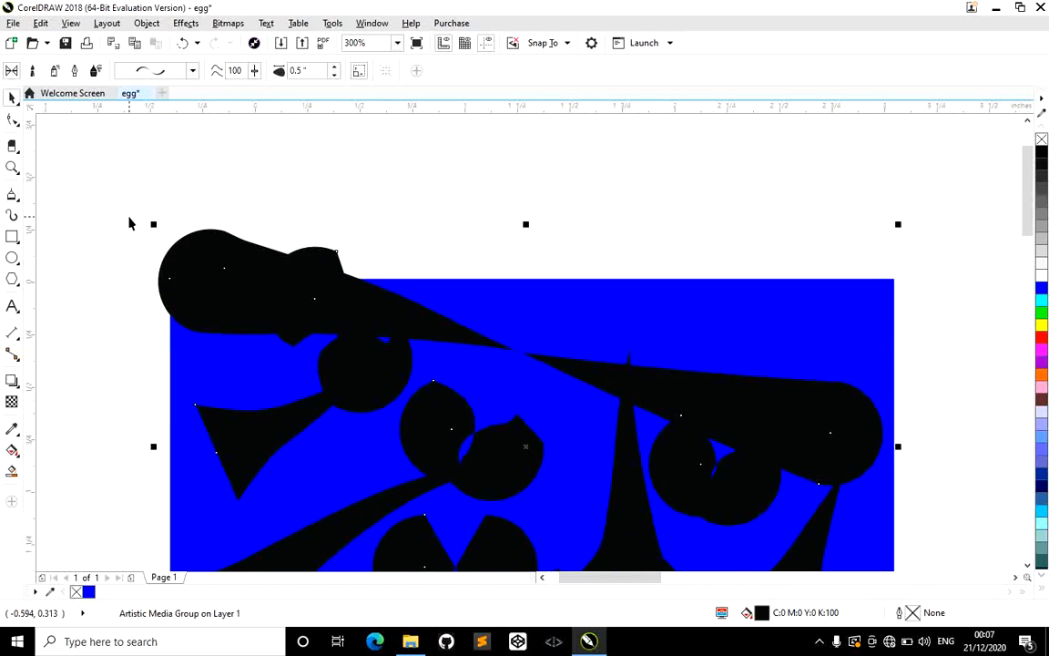
{"action": "key", "text": "Delete"}
{"action": "scroll", "coordinate": [200, 226], "scroll_direction": "down", "scroll_amount": 3}
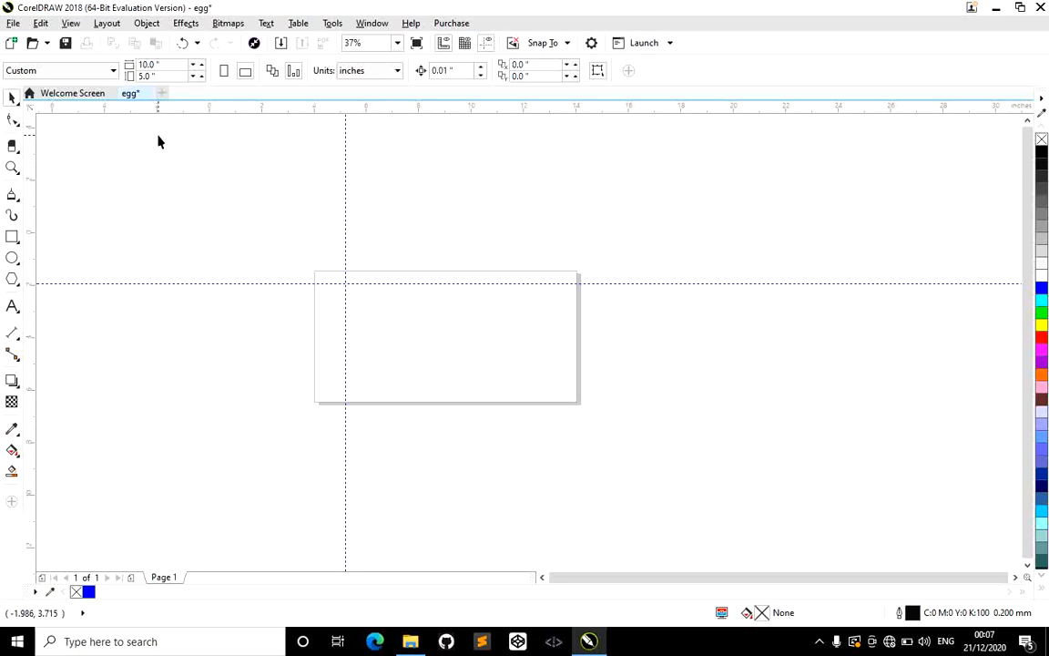
Draw three overlapping rectangles on the page: one about 7.94 by 2.34 inches, one above its middle, and one about 2.96 by 1.54 inches.
{"action": "key", "text": "F6"}
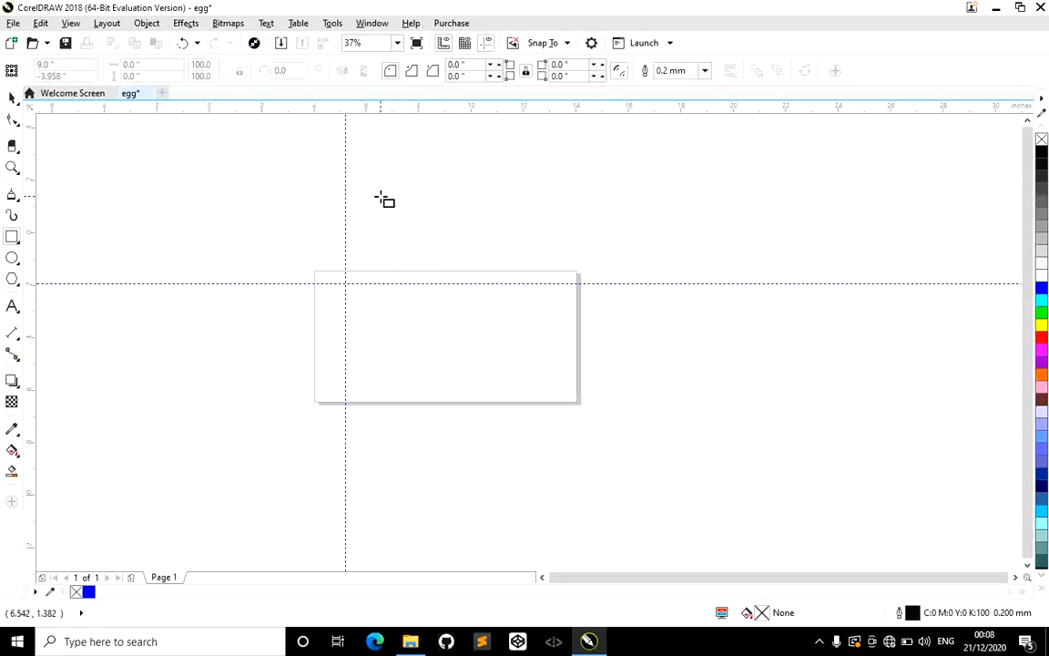
{"action": "left_click", "coordinate": [397, 43]}
{"action": "left_click", "coordinate": [376, 61]}
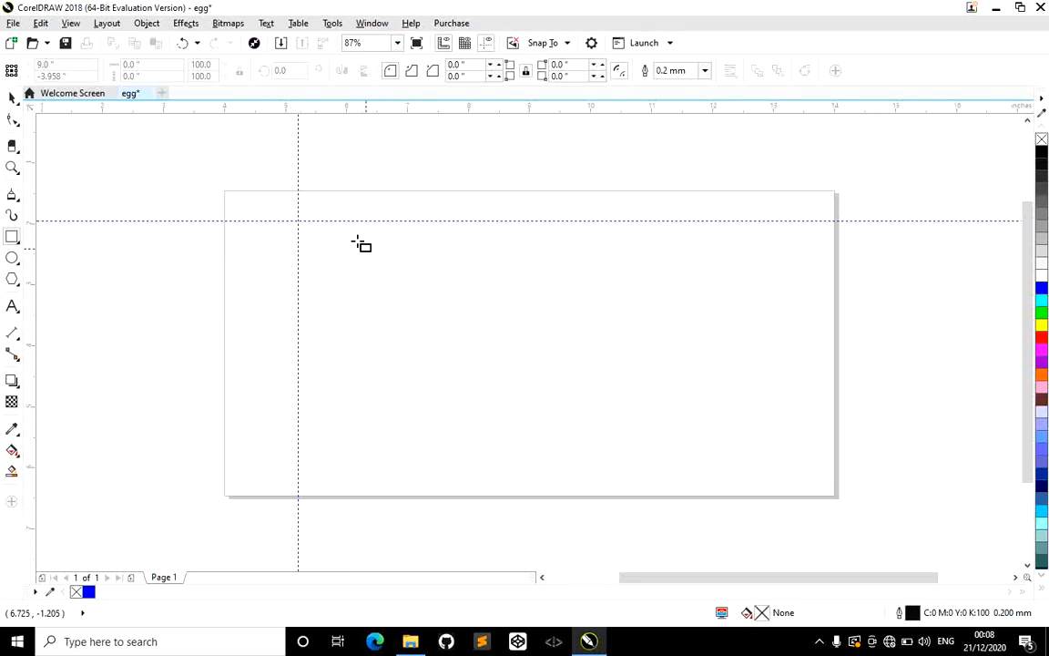
{"action": "mouse_move", "coordinate": [240, 289]}
{"action": "left_mouse_down"}
{"action": "mouse_move", "coordinate": [381, 303]}
{"action": "mouse_move", "coordinate": [537, 429]}
{"action": "mouse_move", "coordinate": [565, 430]}
{"action": "left_mouse_up"}
{"action": "left_click_drag", "start_coordinate": [633, 430], "coordinate": [726, 431]}
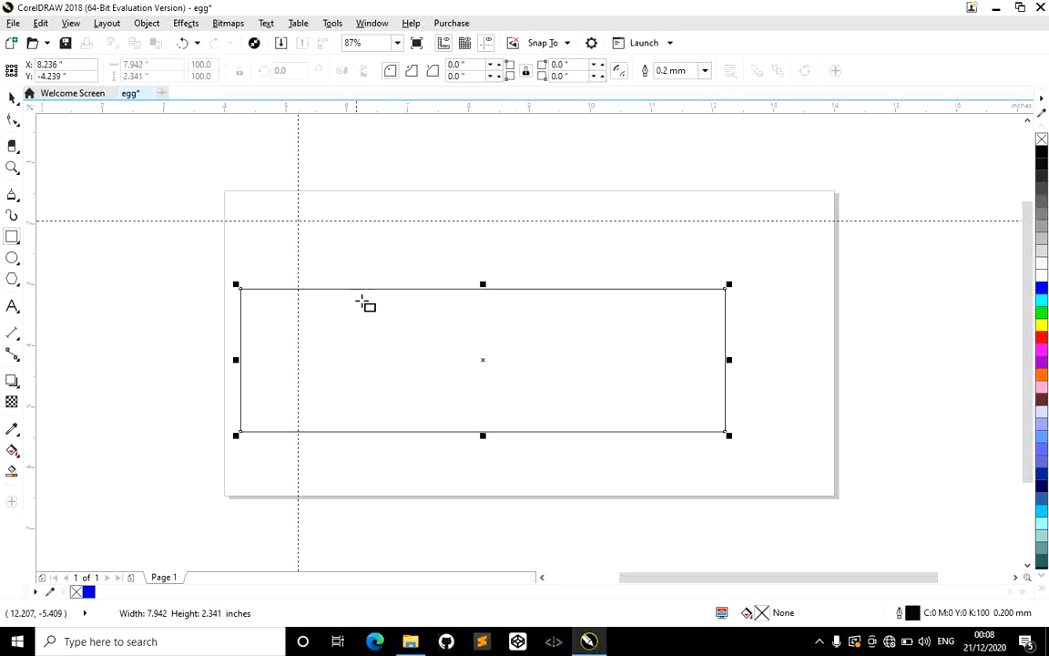
{"action": "left_click_drag", "start_coordinate": [365, 245], "coordinate": [568, 381]}
{"action": "left_click_drag", "start_coordinate": [223, 238], "coordinate": [404, 333]}
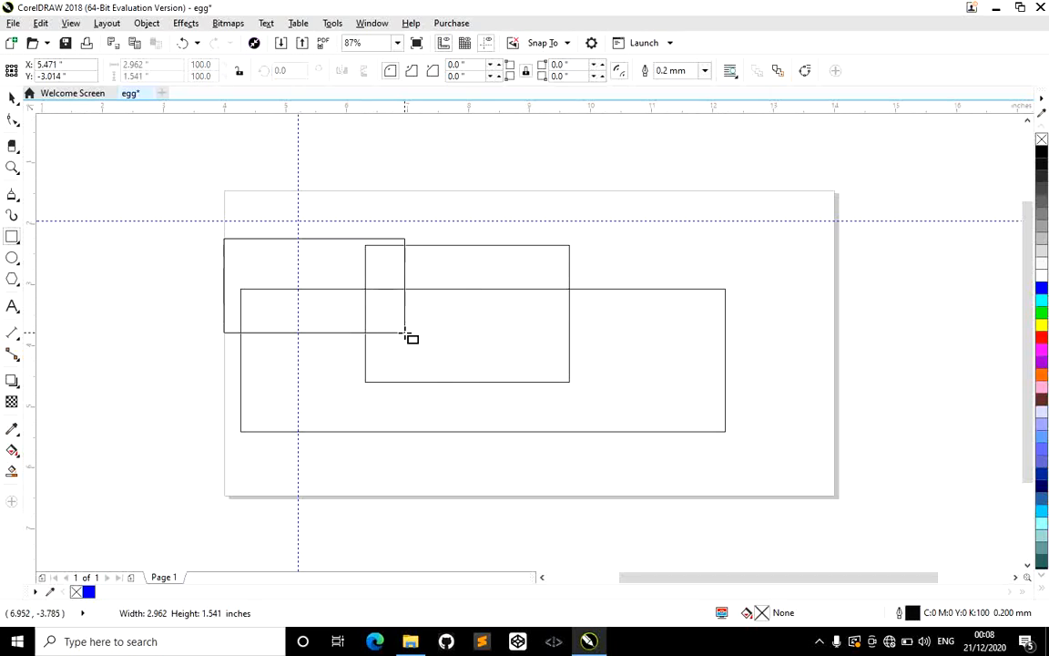
Draw three tilted three-point rectangles around the page: about 3.70 by 2.30, 7.94 by 5.75 and 4.56 by 4.04 inches.
{"action": "left_click", "coordinate": [20, 243]}
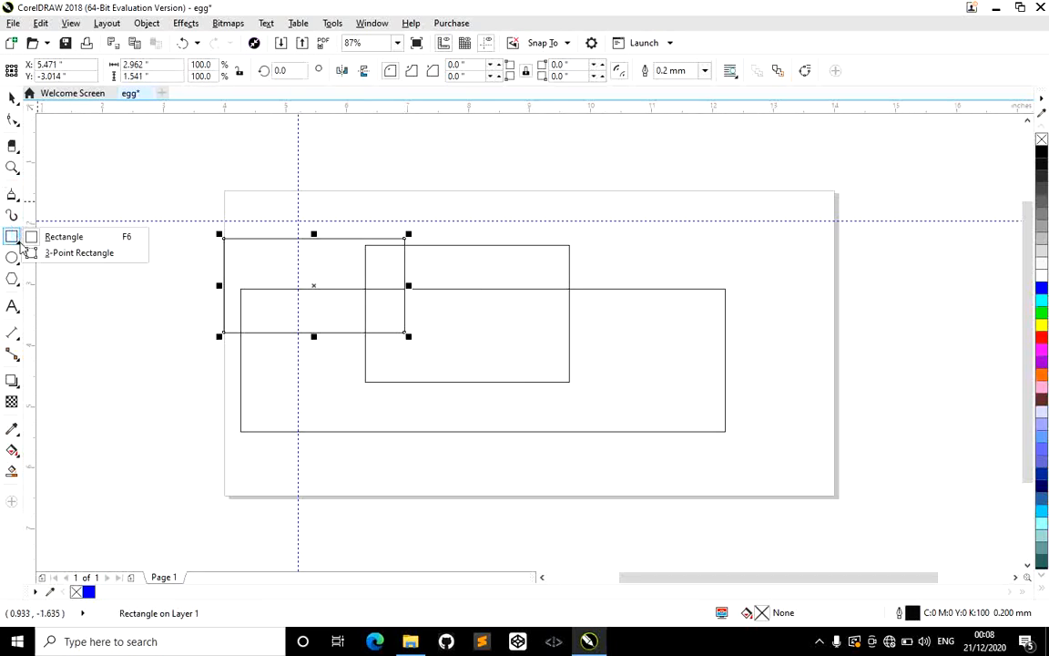
{"action": "left_click", "coordinate": [78, 254]}
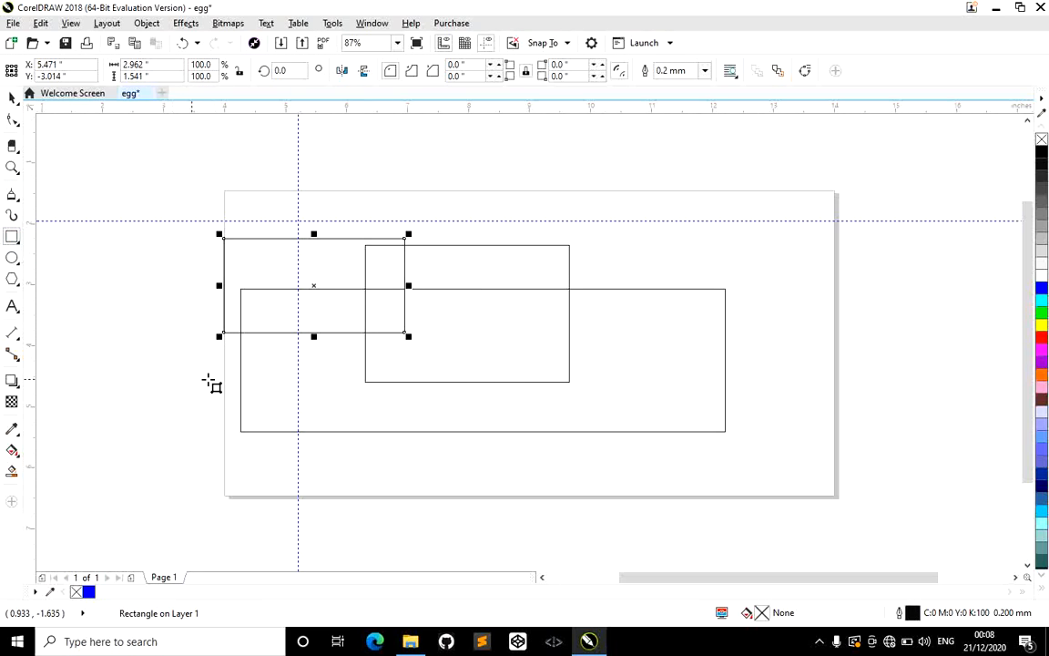
{"action": "left_click_drag", "start_coordinate": [115, 371], "coordinate": [329, 359]}
{"action": "left_click", "coordinate": [207, 476]}
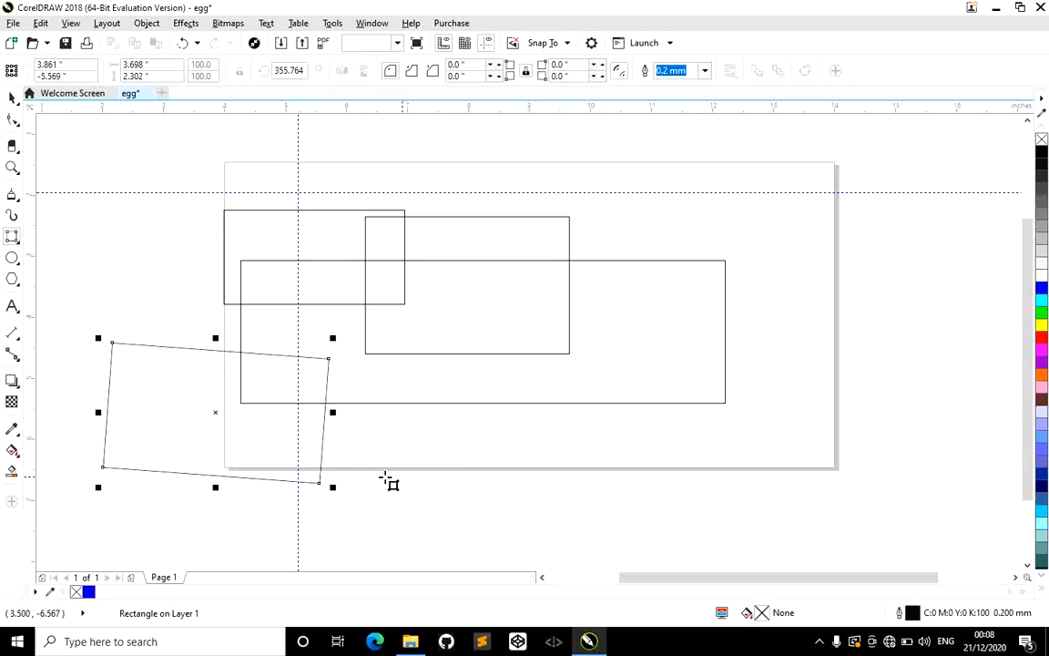
{"action": "left_click", "coordinate": [724, 489]}
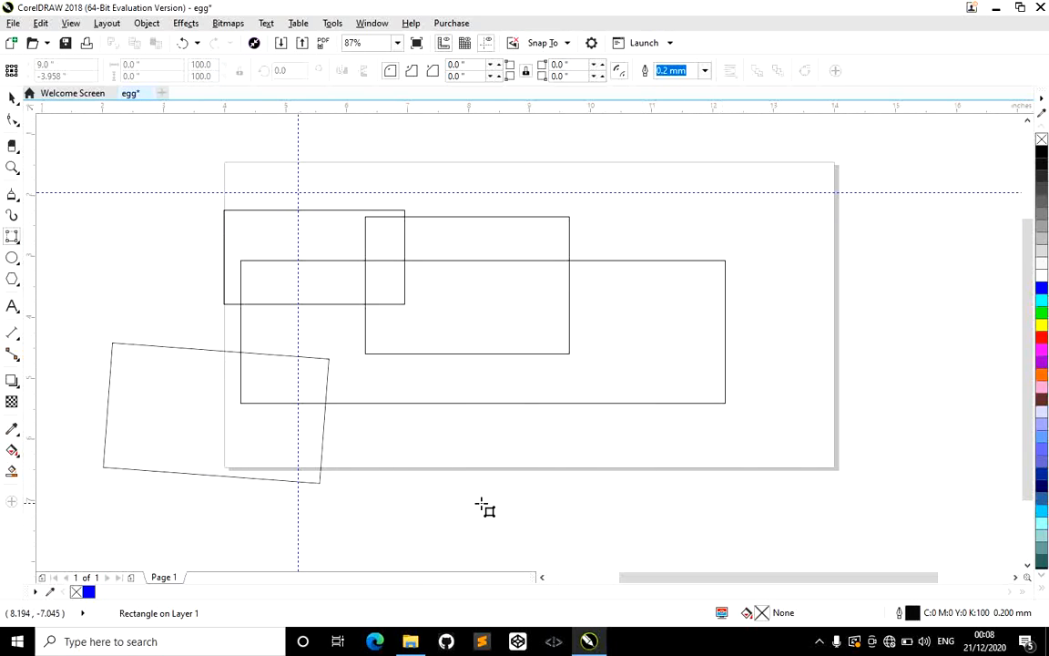
{"action": "left_click_drag", "start_coordinate": [481, 502], "coordinate": [945, 469]}
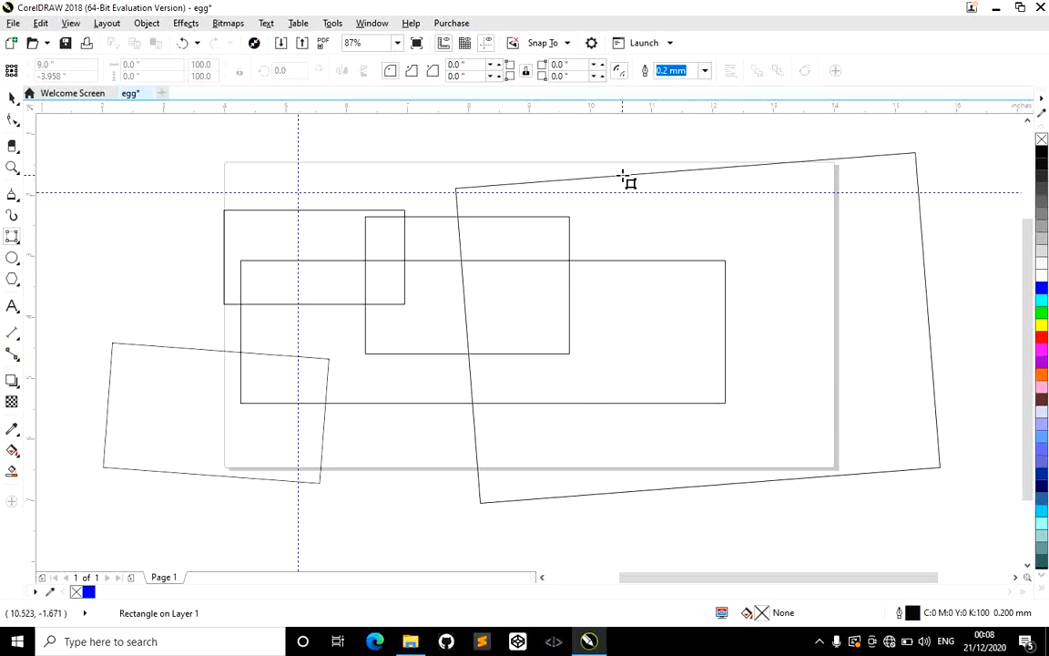
{"action": "left_click", "coordinate": [623, 175]}
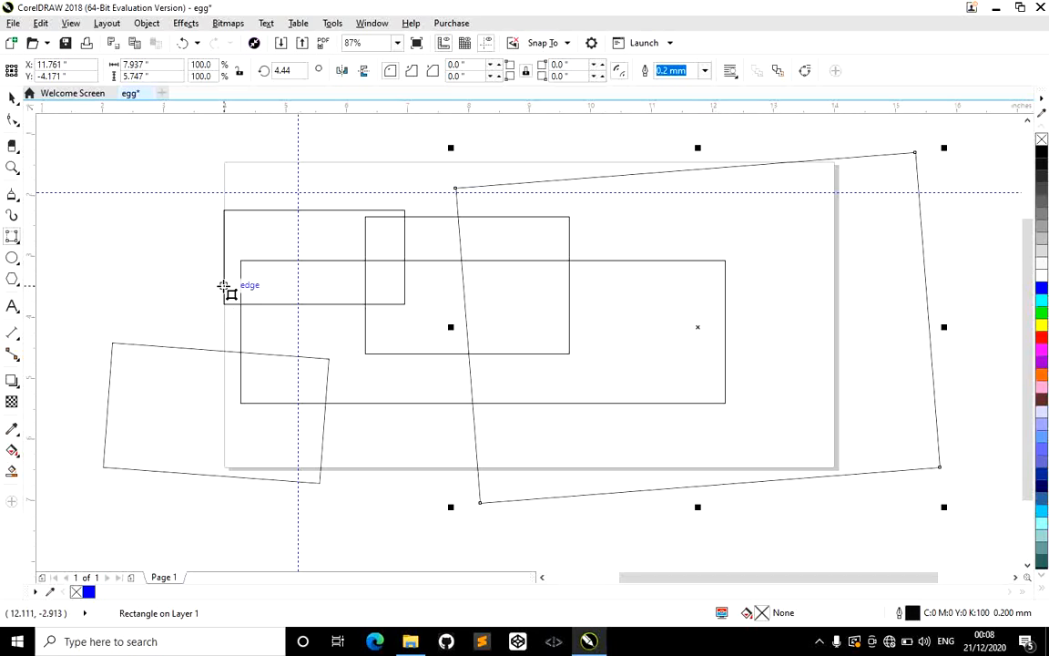
{"action": "left_click_drag", "start_coordinate": [49, 136], "coordinate": [258, 241]}
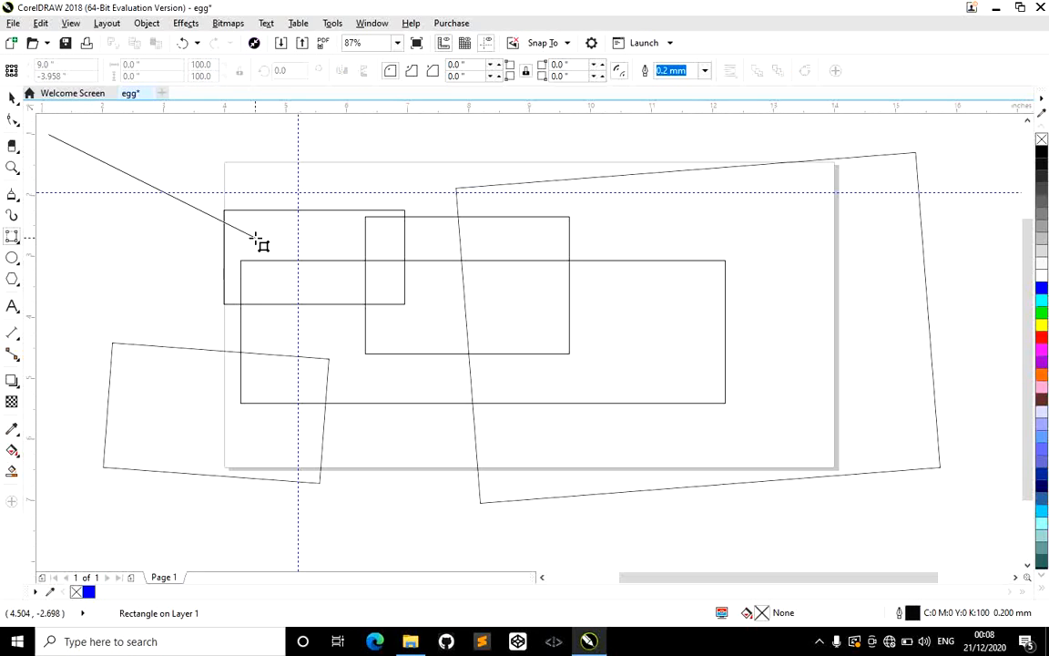
{"action": "left_click", "coordinate": [389, 165]}
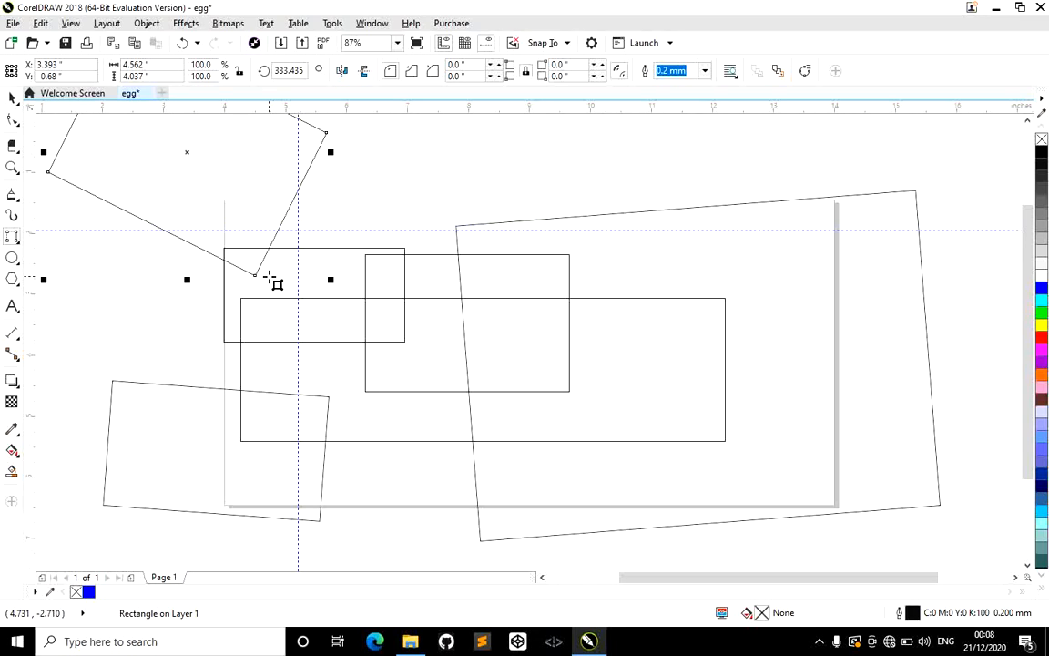
Undo all the drawn rectangles, and reapply the deletion of the blue rectangle with its strokes.
{"action": "key", "text": "ctrl+z"}
{"action": "key", "text": "ctrl+z"}
{"action": "key", "text": "ctrl+z"}
{"action": "key", "text": "ctrl+z"}
{"action": "key", "text": "ctrl+z"}
{"action": "key", "text": "ctrl+z"}
{"action": "key", "text": "ctrl+z"}
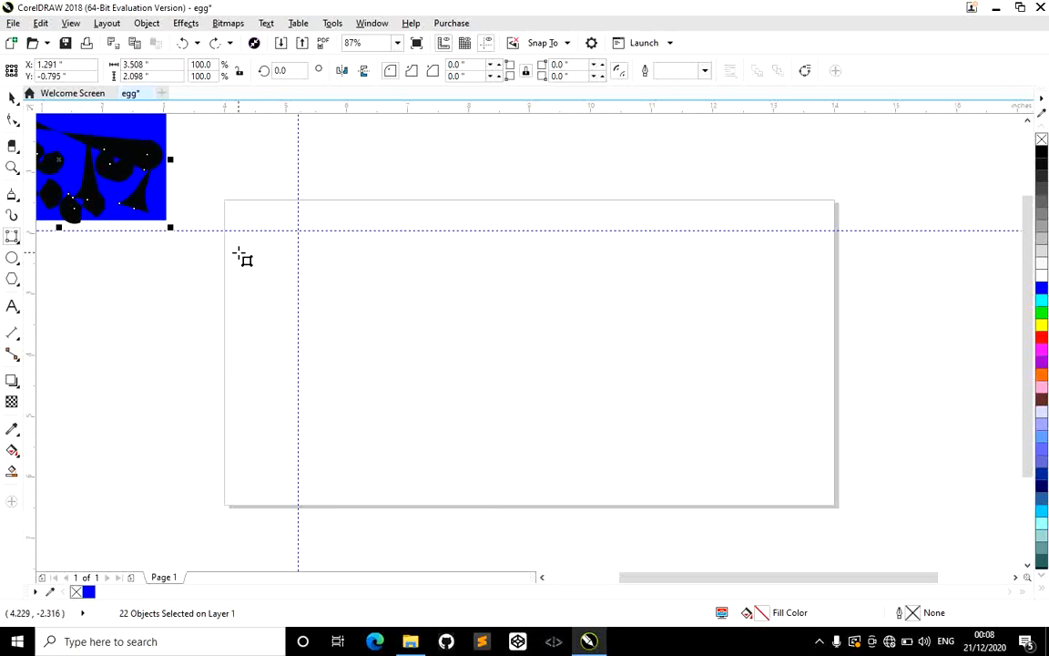
{"action": "left_click", "coordinate": [215, 43]}
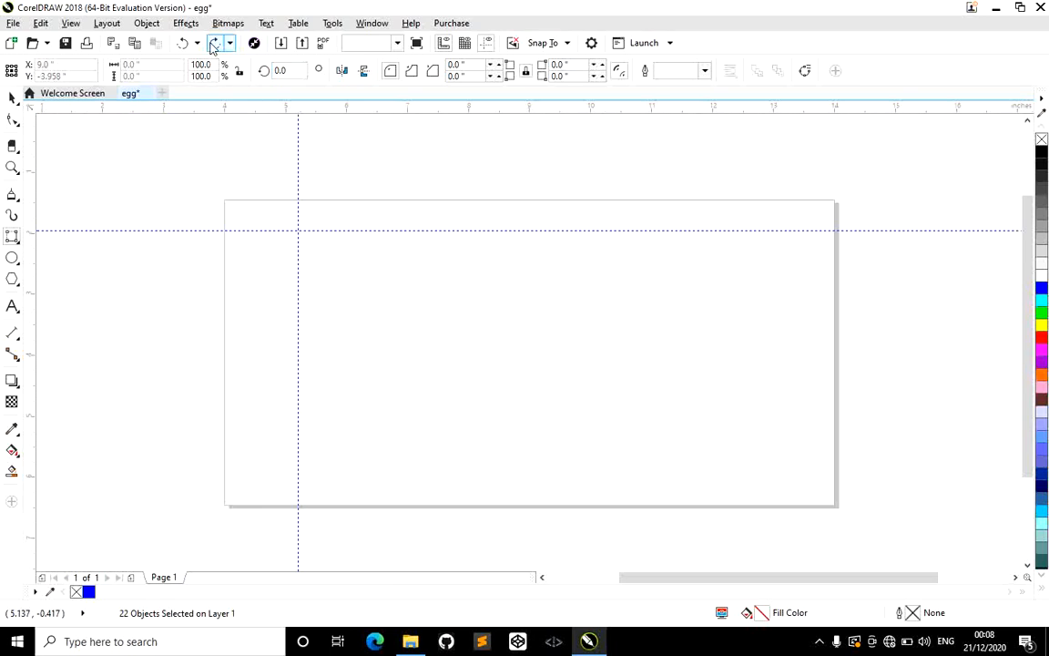
Draw an ellipse about 3.98 by 2.56 inches in the middle of the page.
{"action": "left_click", "coordinate": [16, 262]}
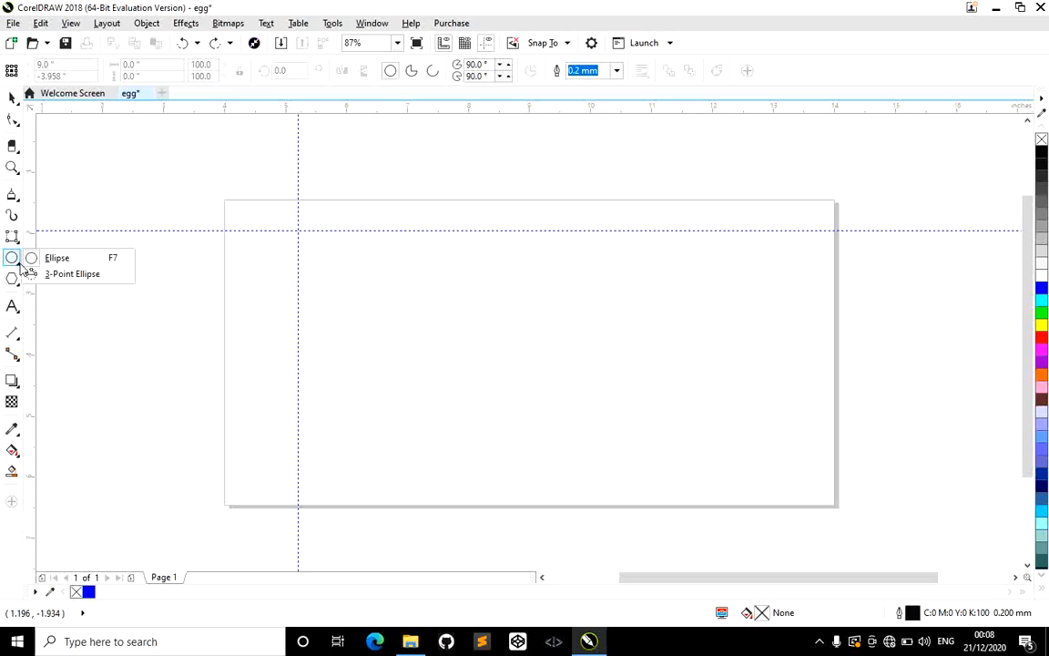
{"action": "left_click", "coordinate": [42, 259]}
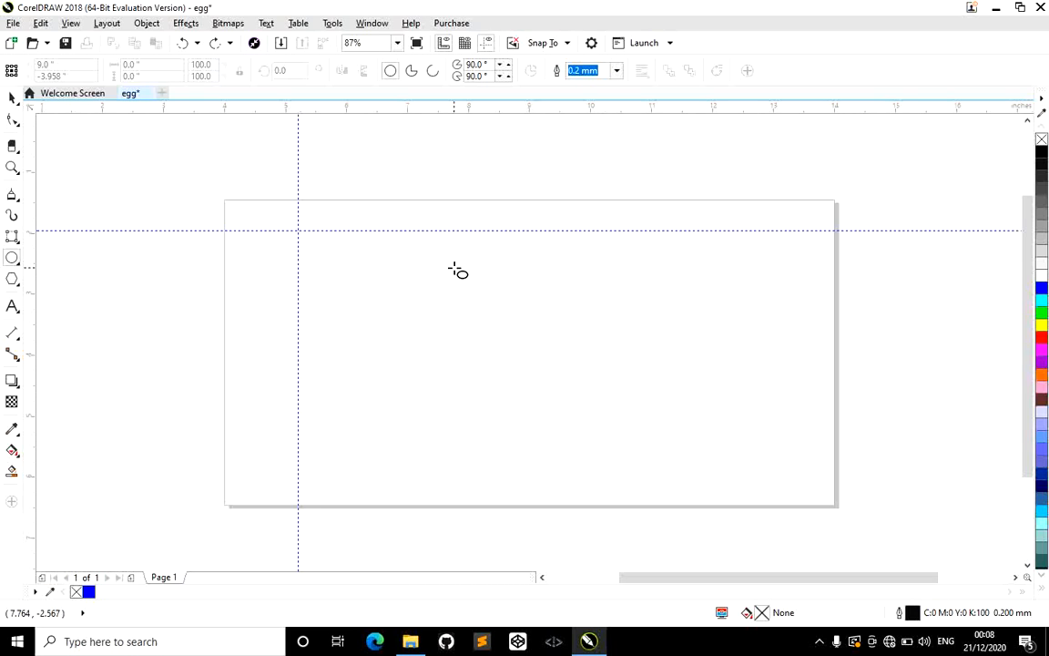
{"action": "left_click_drag", "start_coordinate": [453, 269], "coordinate": [699, 428]}
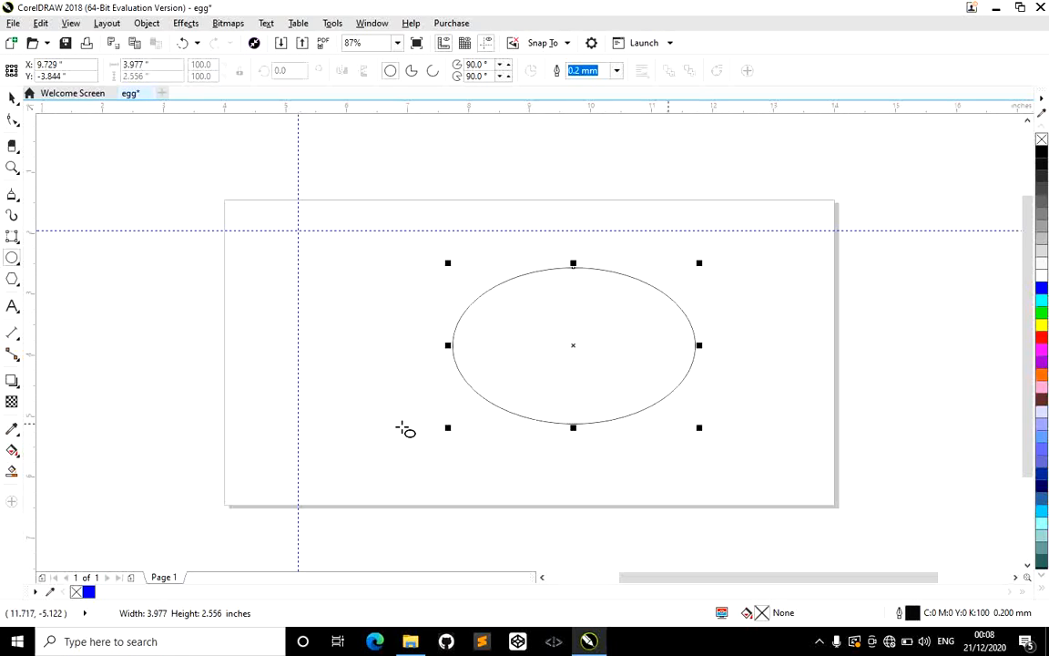
Draw two three-point ellipses outside the page's left edge: a small slanted one and a near-circle about 2.53 by 2.49 inches.
{"action": "left_click", "coordinate": [19, 263]}
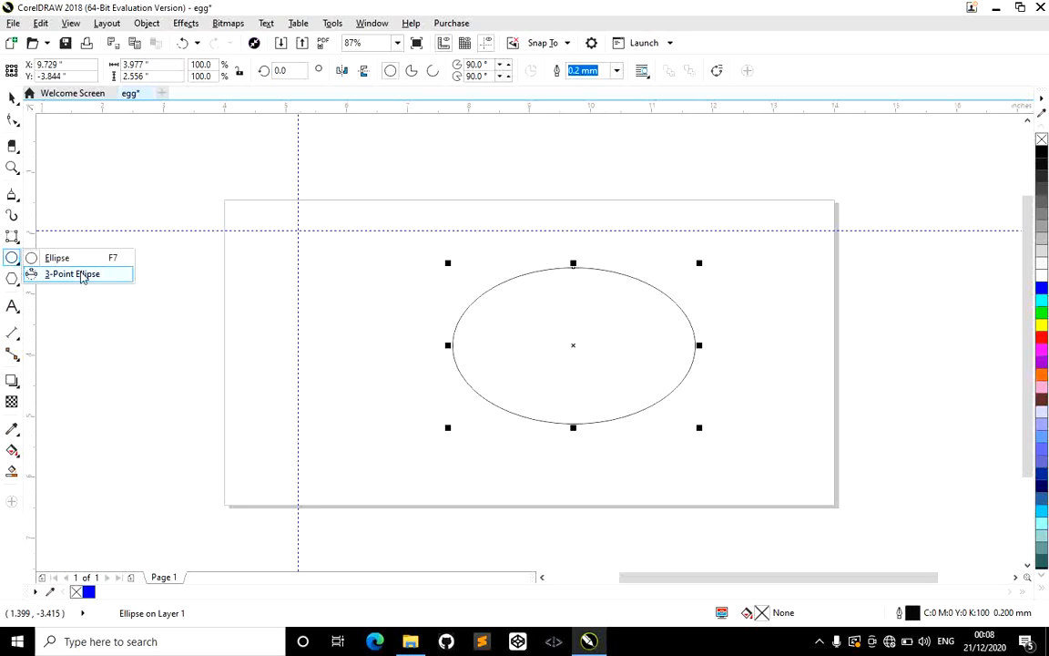
{"action": "left_click", "coordinate": [81, 274]}
{"action": "left_click_drag", "start_coordinate": [142, 290], "coordinate": [193, 338]}
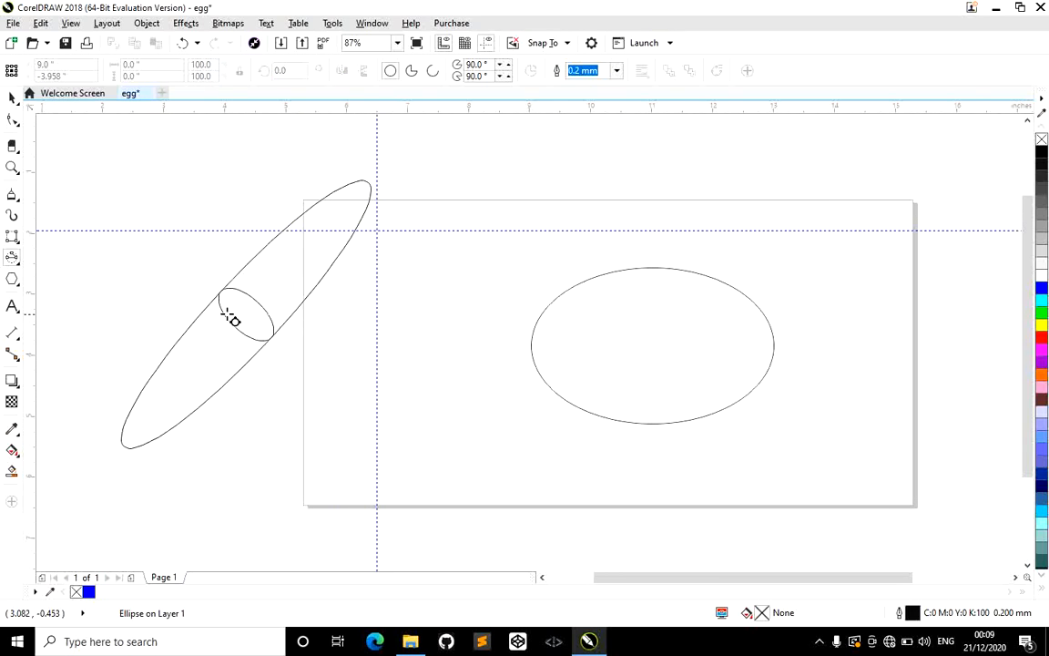
{"action": "left_click", "coordinate": [232, 318]}
{"action": "left_click", "coordinate": [145, 359]}
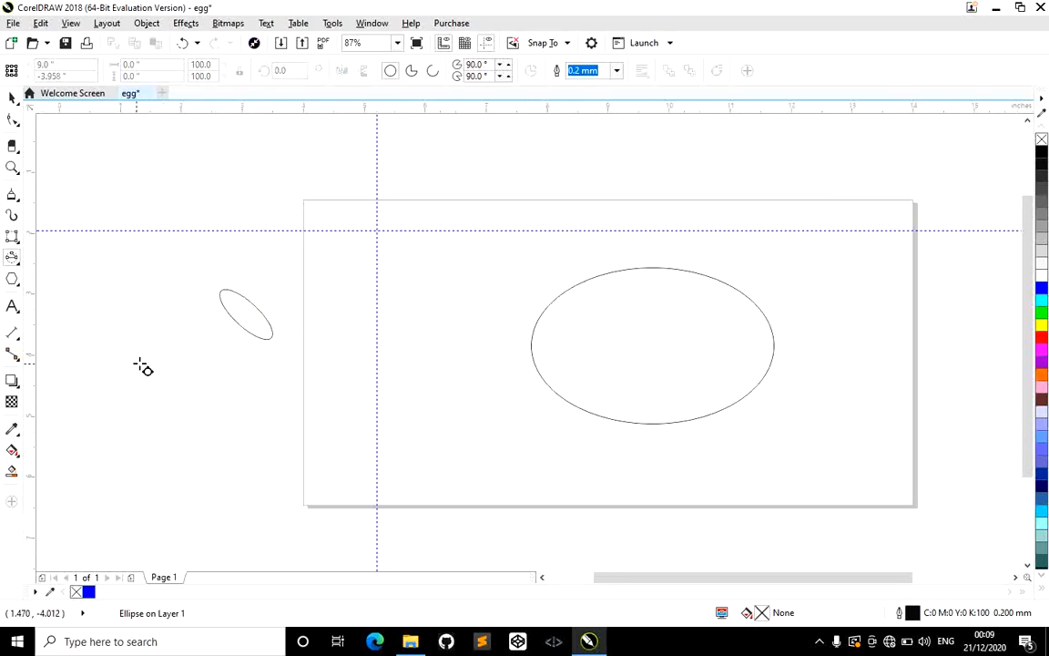
{"action": "left_click_drag", "start_coordinate": [118, 388], "coordinate": [276, 394]}
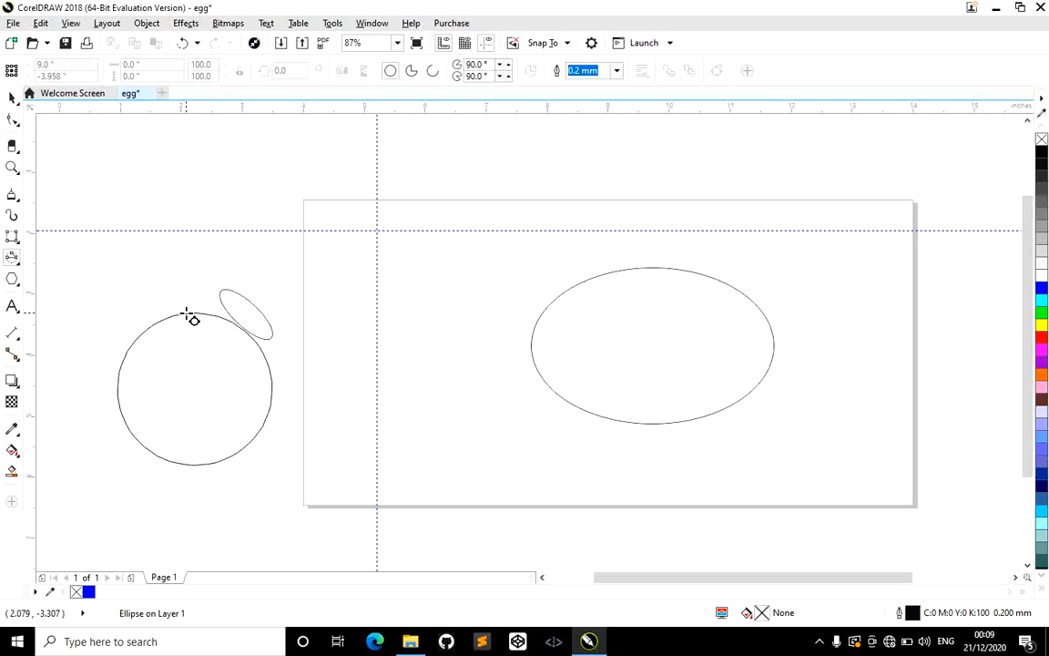
{"action": "left_click", "coordinate": [193, 313]}
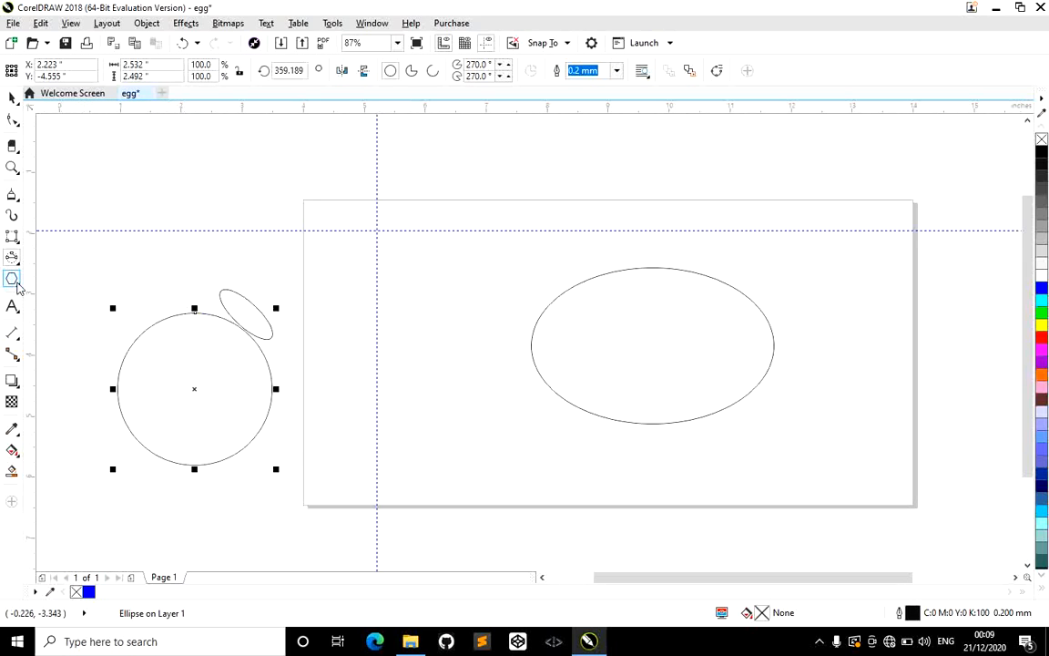
Draw a large radial Impact tool shape over the left half of the page.
{"action": "left_click", "coordinate": [20, 286]}
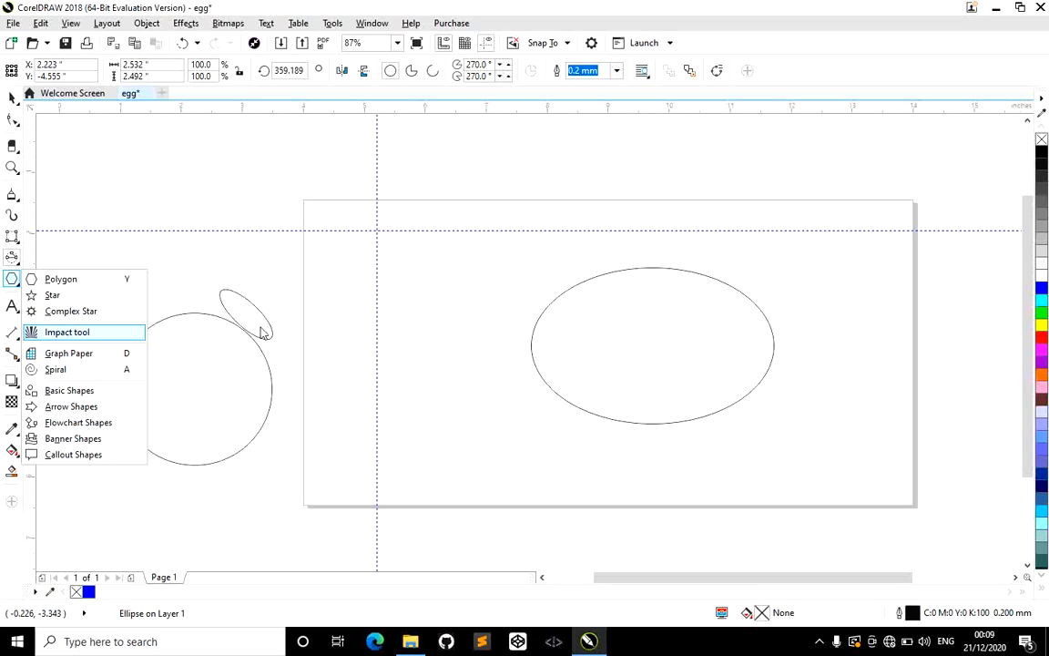
{"action": "left_click", "coordinate": [356, 338]}
{"action": "left_click_drag", "start_coordinate": [524, 235], "coordinate": [501, 252]}
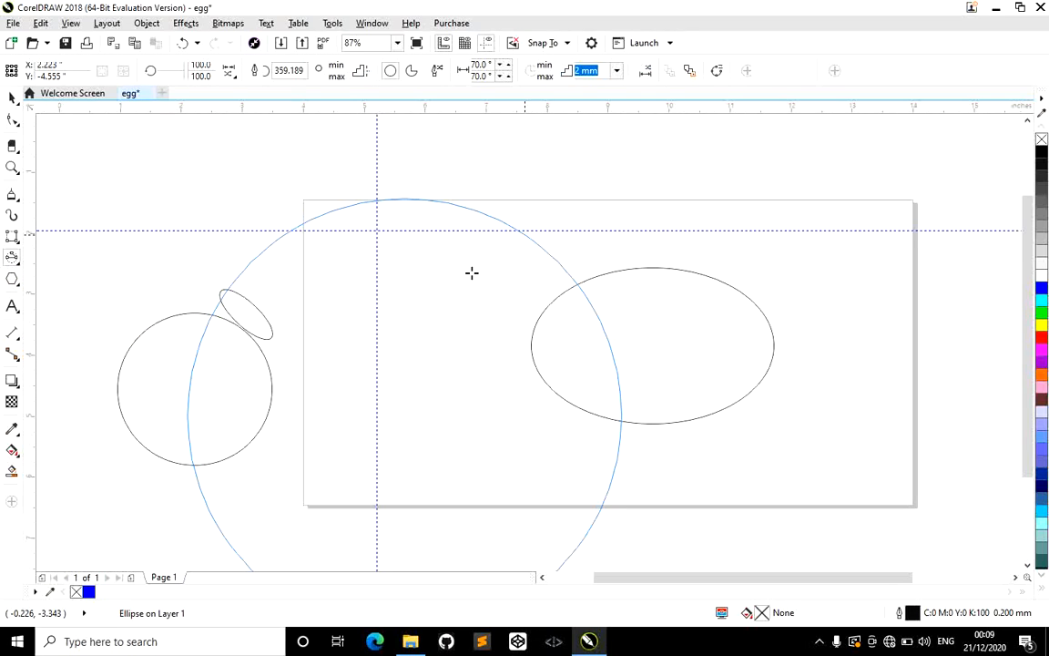
{"action": "left_click_drag", "start_coordinate": [472, 273], "coordinate": [472, 273]}
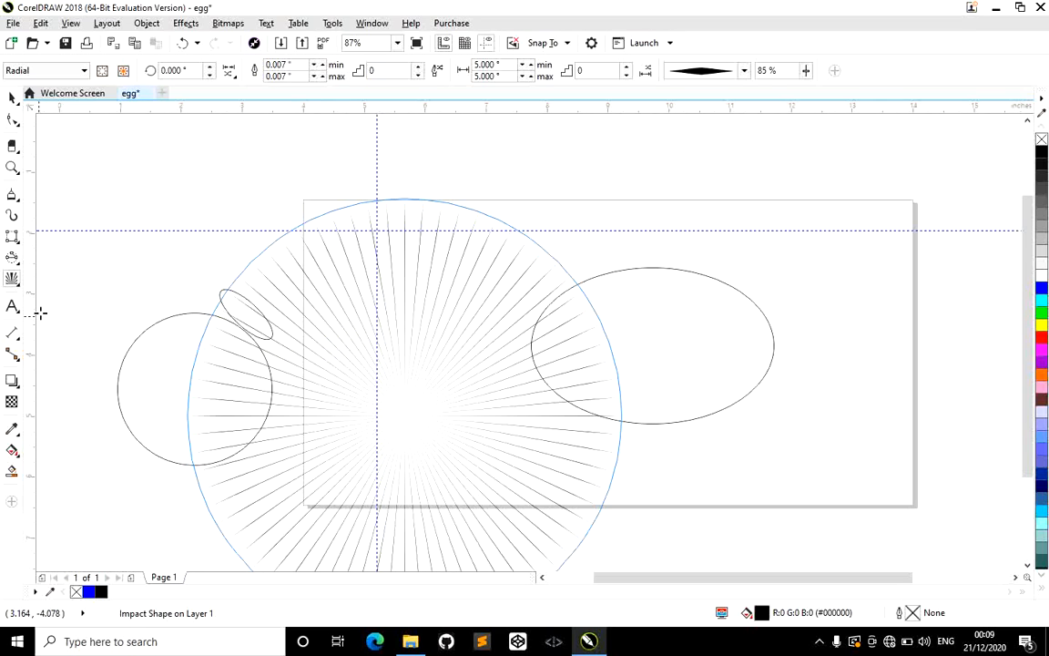
Draw a complex star about 1.6 by 1.5 inches outside the page's upper-left corner, and set its number of points to 15.
{"action": "left_click", "coordinate": [12, 279]}
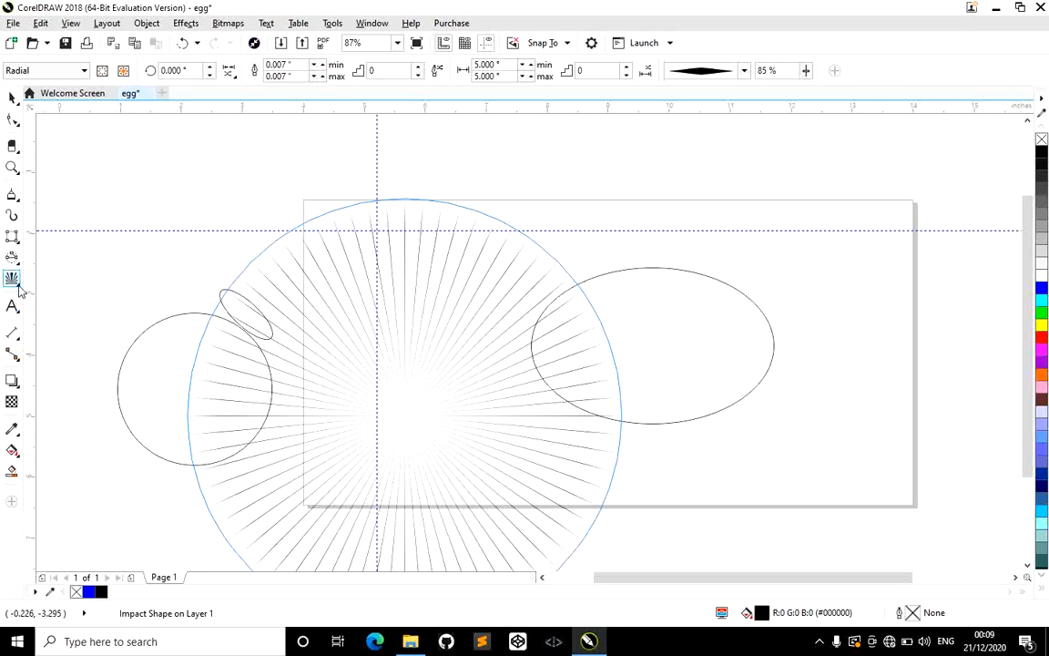
{"action": "left_click", "coordinate": [64, 311]}
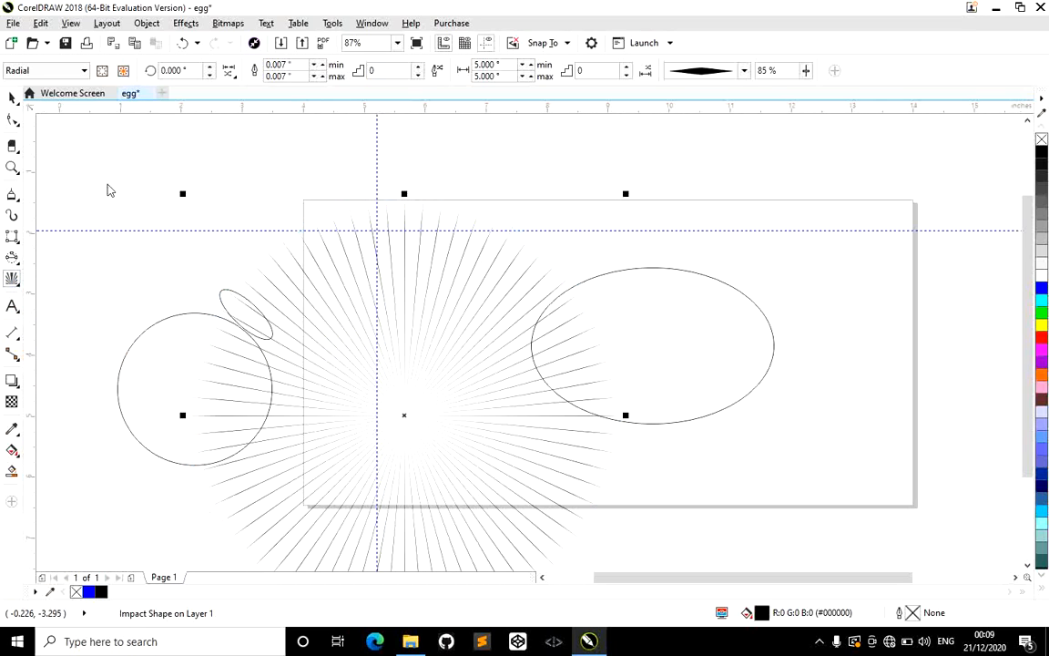
{"action": "left_click_drag", "start_coordinate": [96, 178], "coordinate": [191, 276]}
{"action": "left_click", "coordinate": [423, 71]}
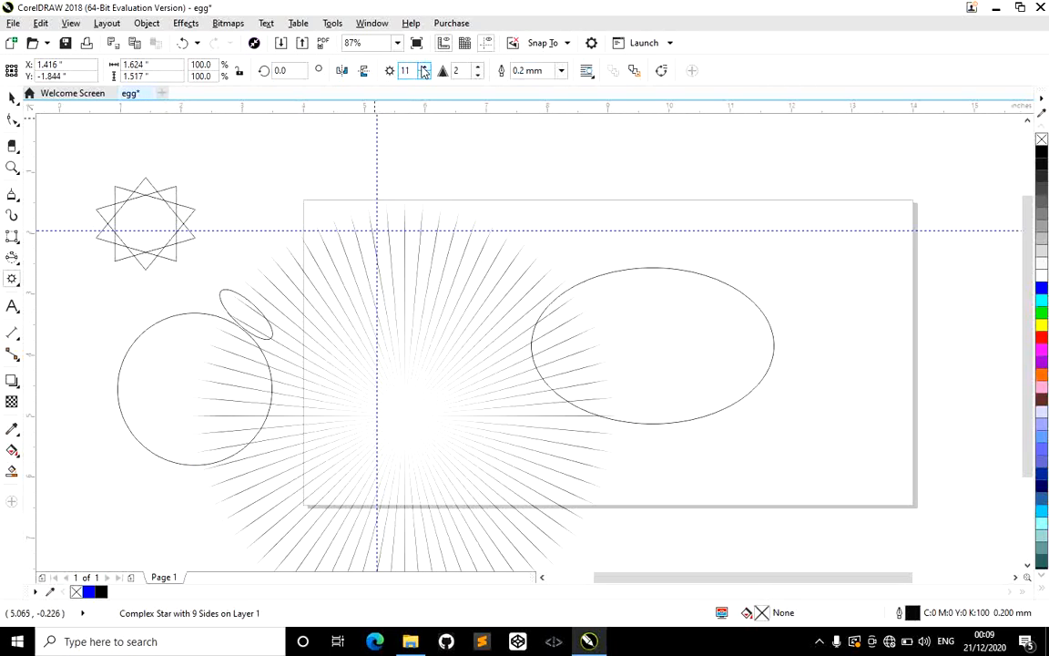
{"action": "left_click", "coordinate": [423, 71]}
{"action": "left_click", "coordinate": [424, 71]}
{"action": "left_click", "coordinate": [424, 71]}
{"action": "left_click", "coordinate": [424, 71]}
{"action": "left_click", "coordinate": [424, 71]}
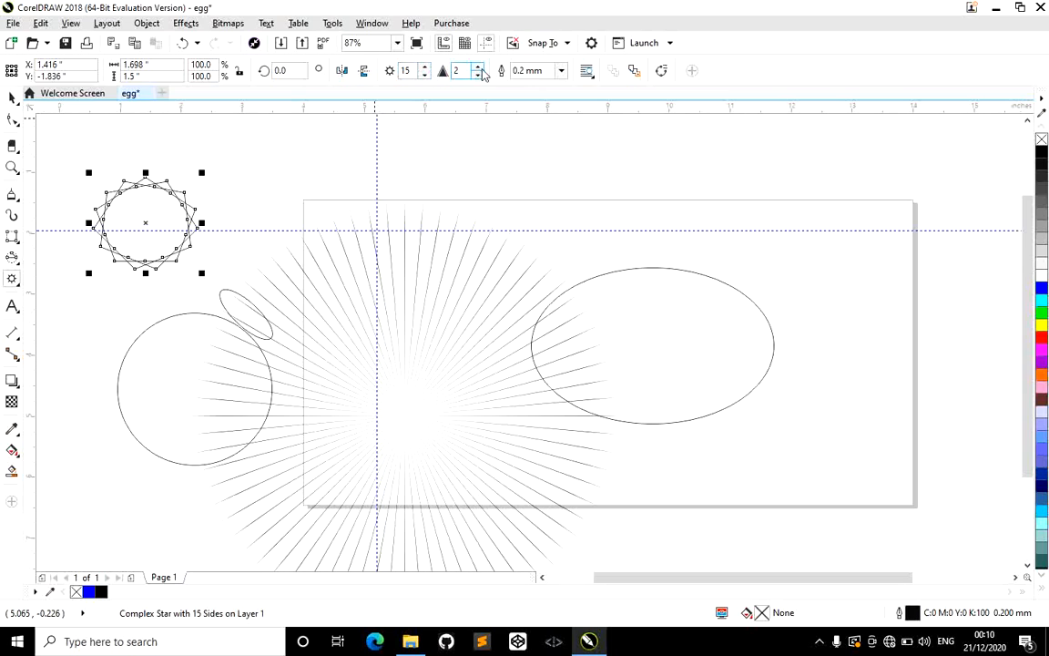
Try a sharpness of 1 on the complex star, and raise it to 6.
{"action": "left_click", "coordinate": [477, 76]}
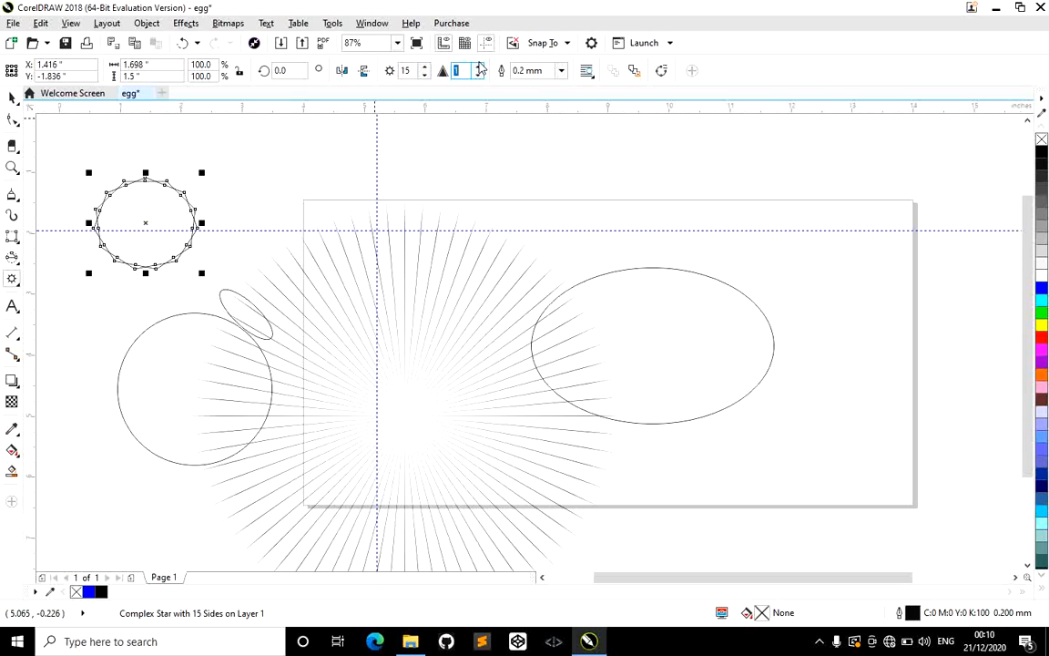
{"action": "left_click", "coordinate": [479, 66]}
{"action": "left_click", "coordinate": [479, 67]}
{"action": "left_click", "coordinate": [479, 67]}
{"action": "left_click", "coordinate": [479, 66]}
{"action": "left_click", "coordinate": [479, 67]}
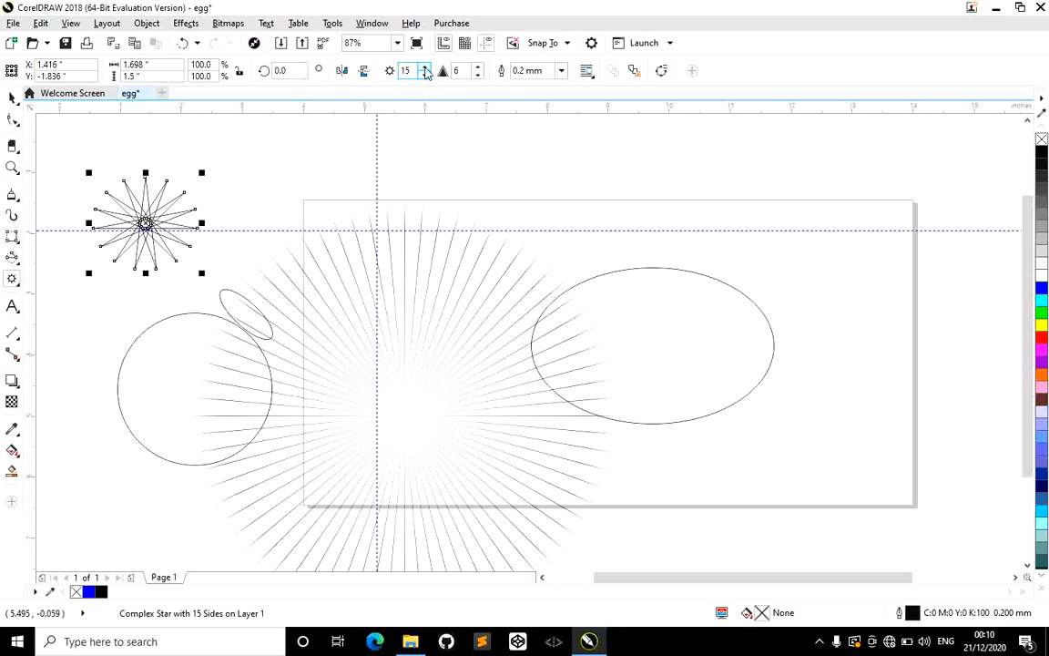
Set the complex star's number of points to 20.
{"action": "left_click", "coordinate": [424, 67]}
{"action": "left_click", "coordinate": [425, 68]}
{"action": "left_click", "coordinate": [424, 67]}
{"action": "left_click", "coordinate": [425, 68]}
{"action": "left_click", "coordinate": [425, 67]}
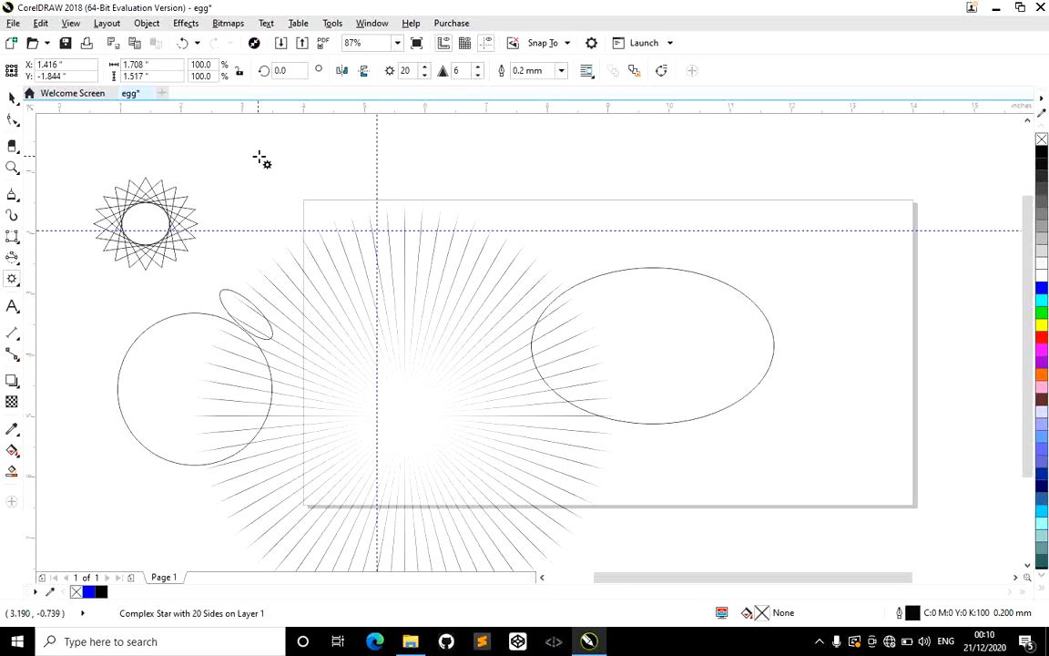
Fill the complex star red without an outline, and move it up to the page's upper-left corner.
{"action": "left_click", "coordinate": [201, 216]}
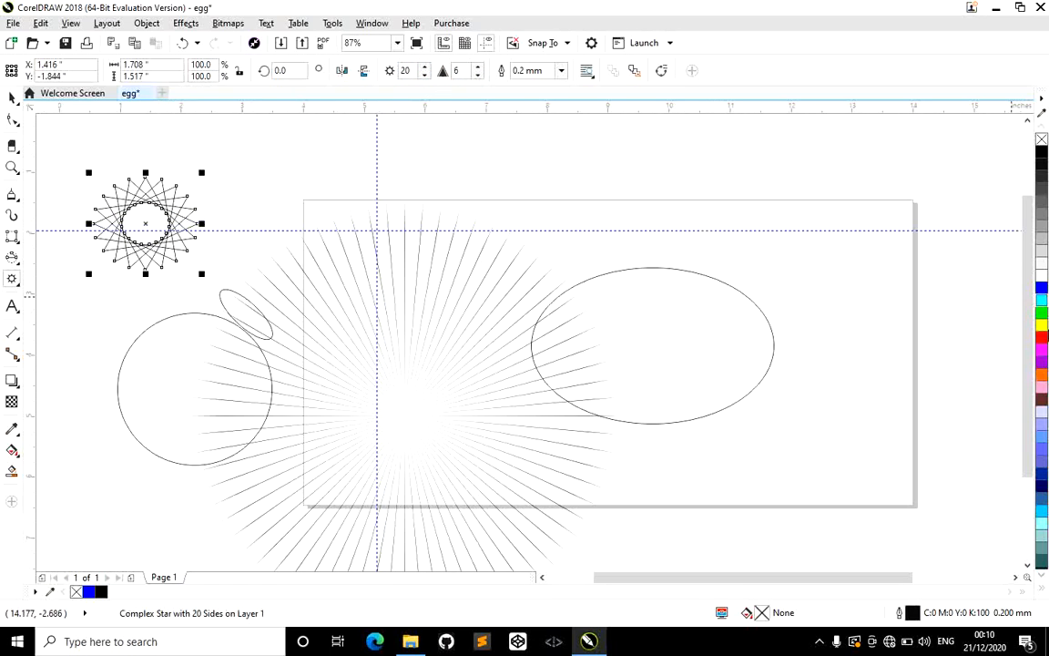
{"action": "left_click", "coordinate": [1042, 338]}
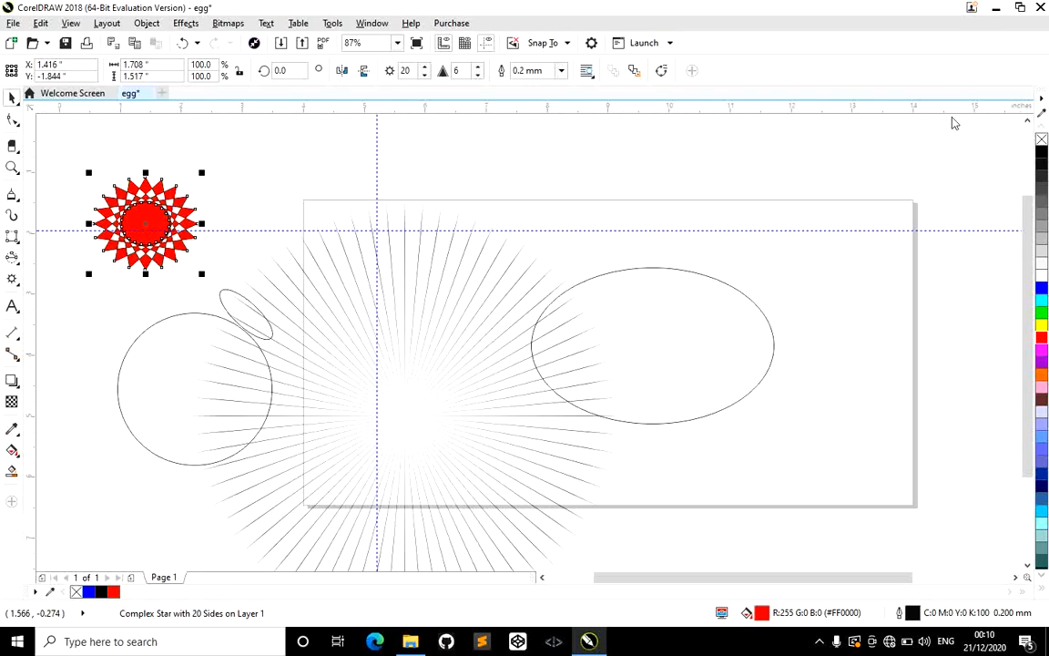
{"action": "right_click", "coordinate": [1042, 138]}
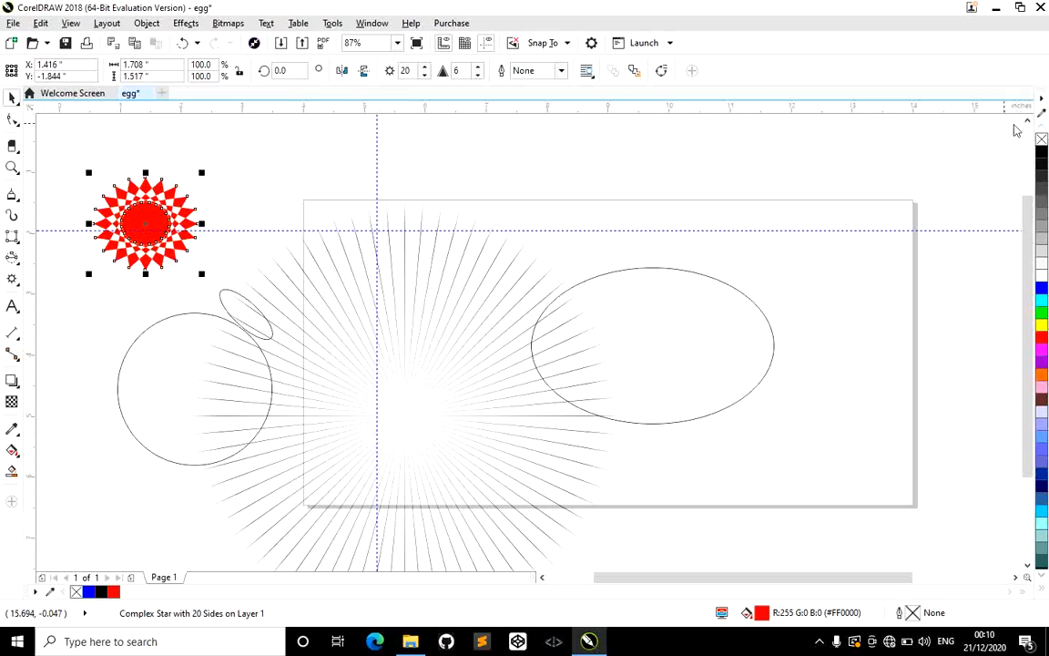
{"action": "left_click", "coordinate": [438, 162]}
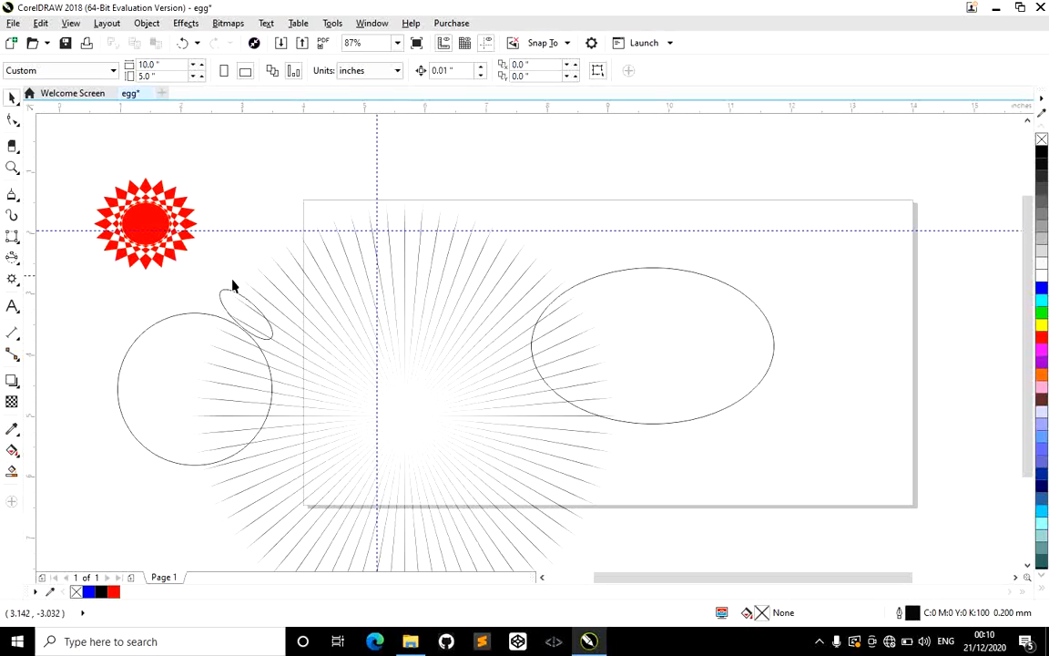
{"action": "left_click_drag", "start_coordinate": [141, 228], "coordinate": [271, 192]}
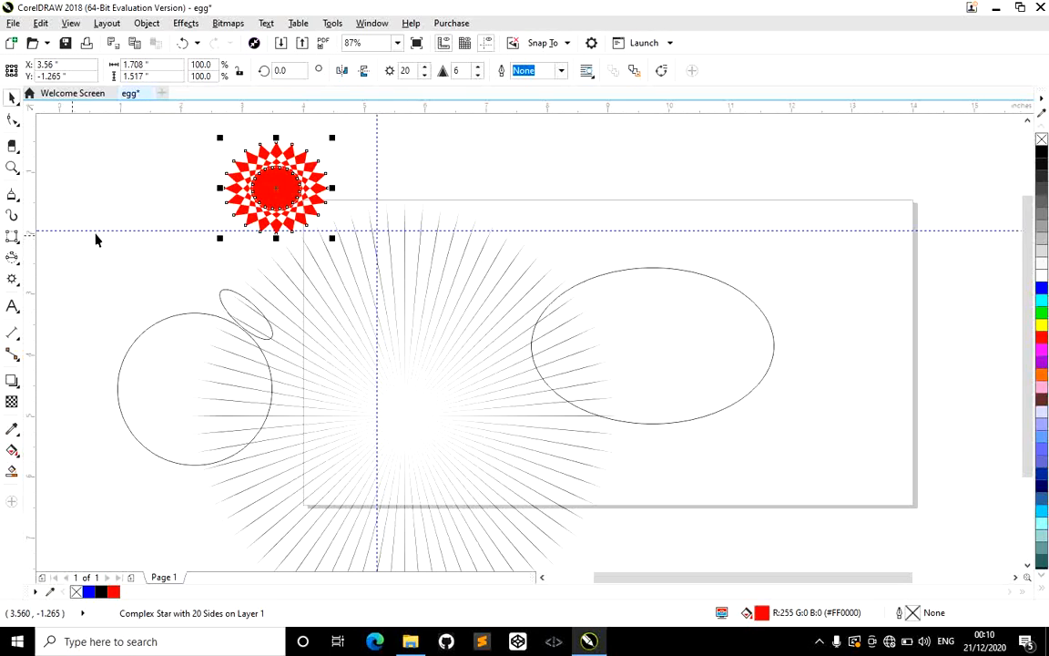
Draw a striped right-pointing arrow shape about 3.6 by 1.1 inches across the page's top edge, beside the red complex star.
{"action": "left_click", "coordinate": [20, 288]}
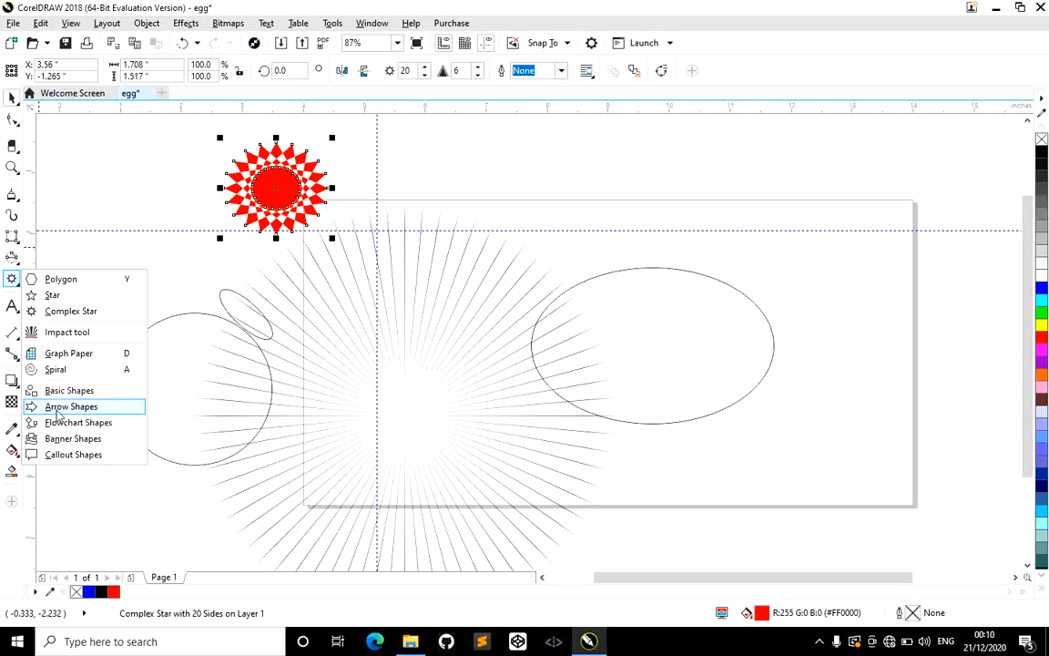
{"action": "left_click", "coordinate": [257, 294]}
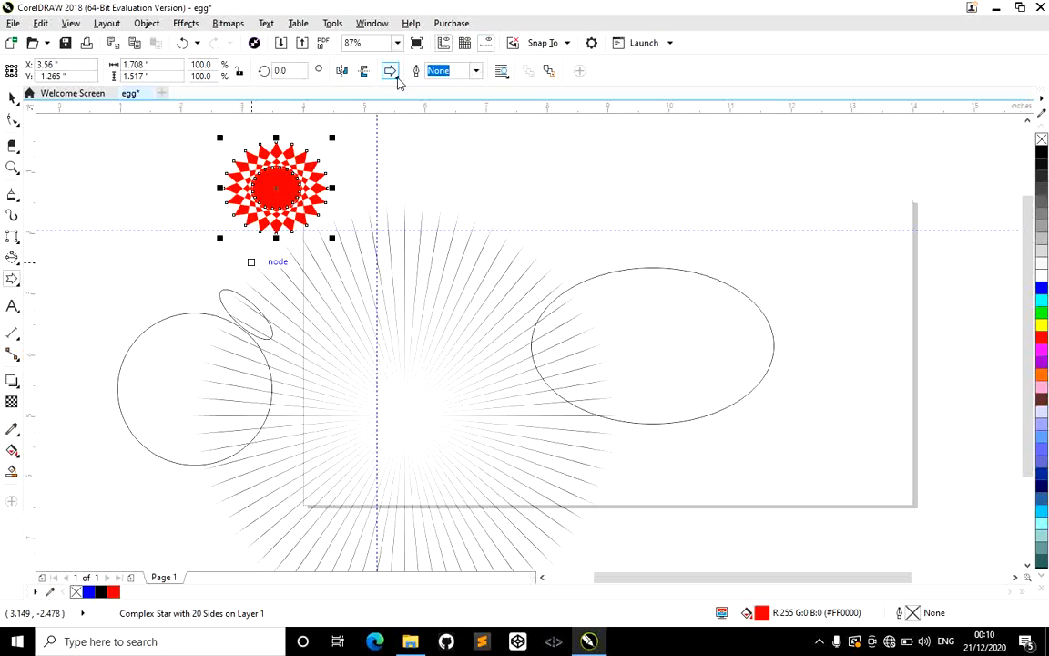
{"action": "left_click", "coordinate": [391, 71]}
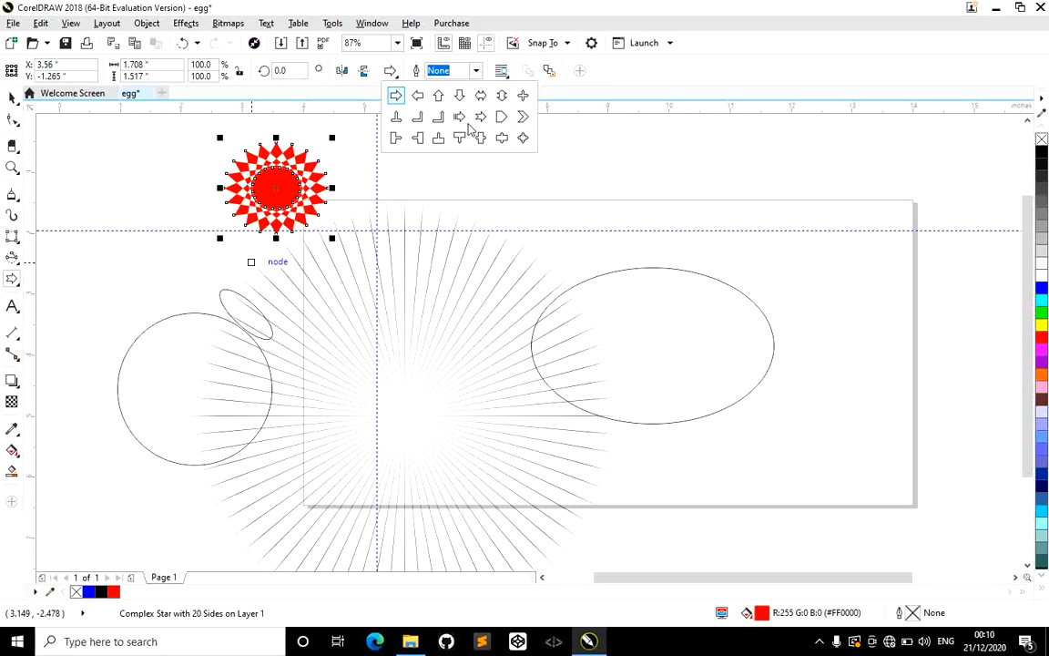
{"action": "left_click", "coordinate": [463, 120]}
{"action": "mouse_move", "coordinate": [419, 155]}
{"action": "left_mouse_down"}
{"action": "mouse_move", "coordinate": [656, 200]}
{"action": "mouse_move", "coordinate": [649, 233]}
{"action": "left_mouse_up"}
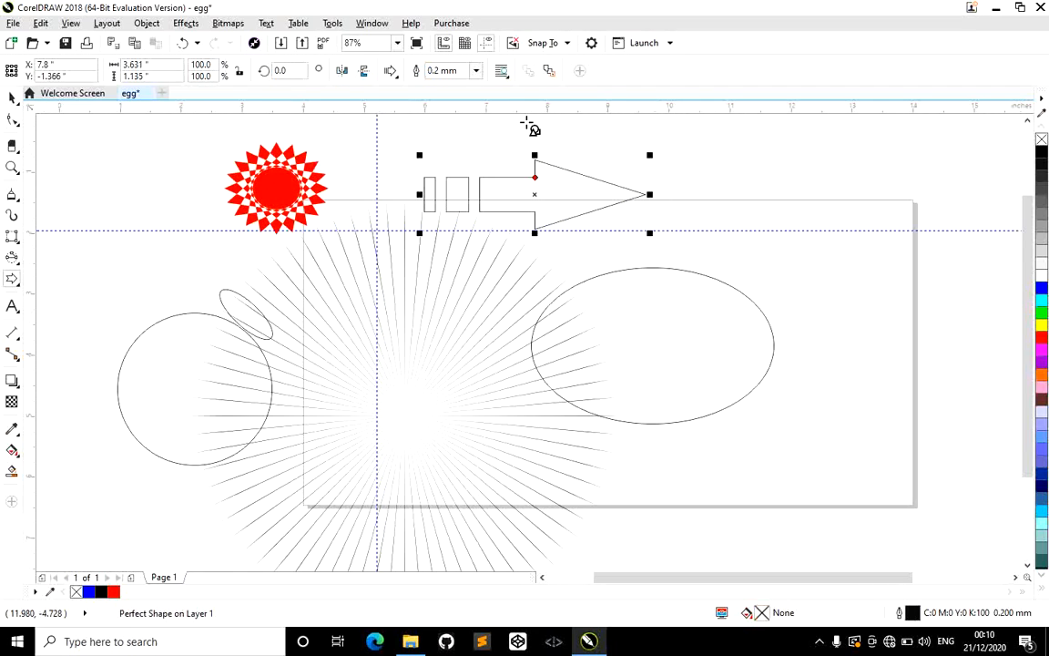
Draw a four-way arrow shape about 2.5 by 2.4 inches at the page's right edge, beside the large ellipse.
{"action": "left_click", "coordinate": [394, 73]}
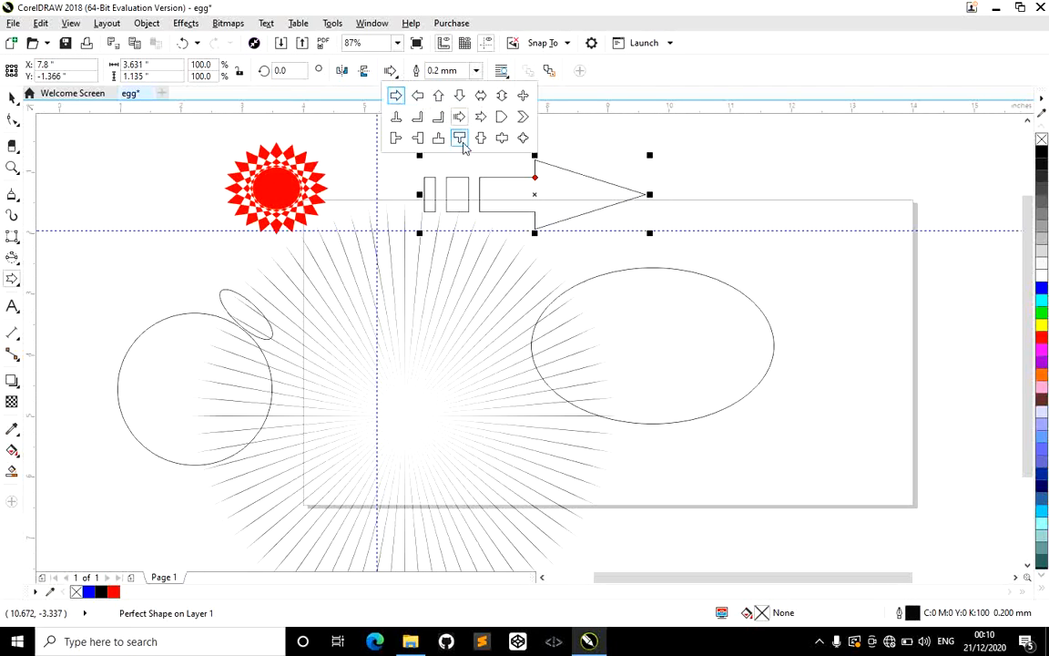
{"action": "left_click", "coordinate": [529, 137]}
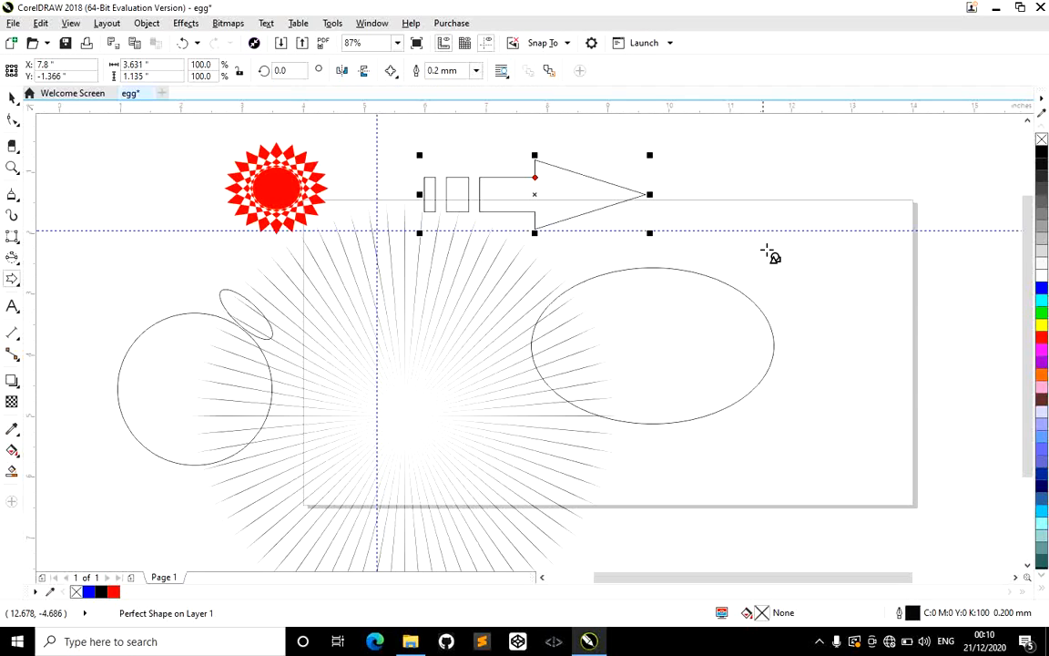
{"action": "left_click_drag", "start_coordinate": [757, 241], "coordinate": [922, 397]}
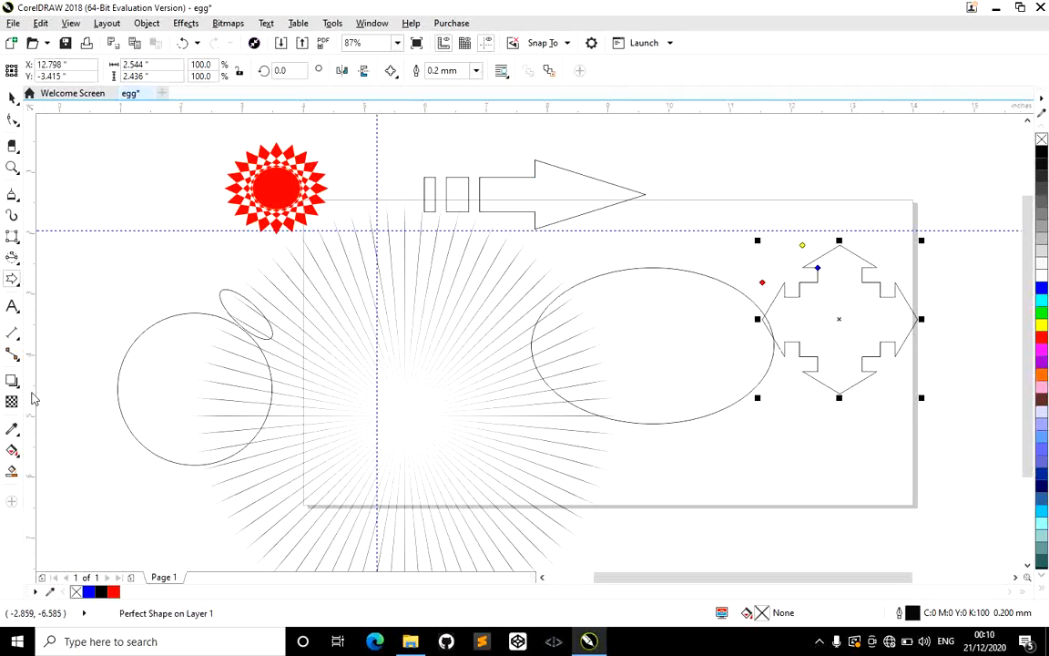
Draw a rectangular callout shape about 2.6 by 2.3 inches beyond the page's left edge, and move it onto the large ellipse's lower right part.
{"action": "left_click", "coordinate": [20, 287]}
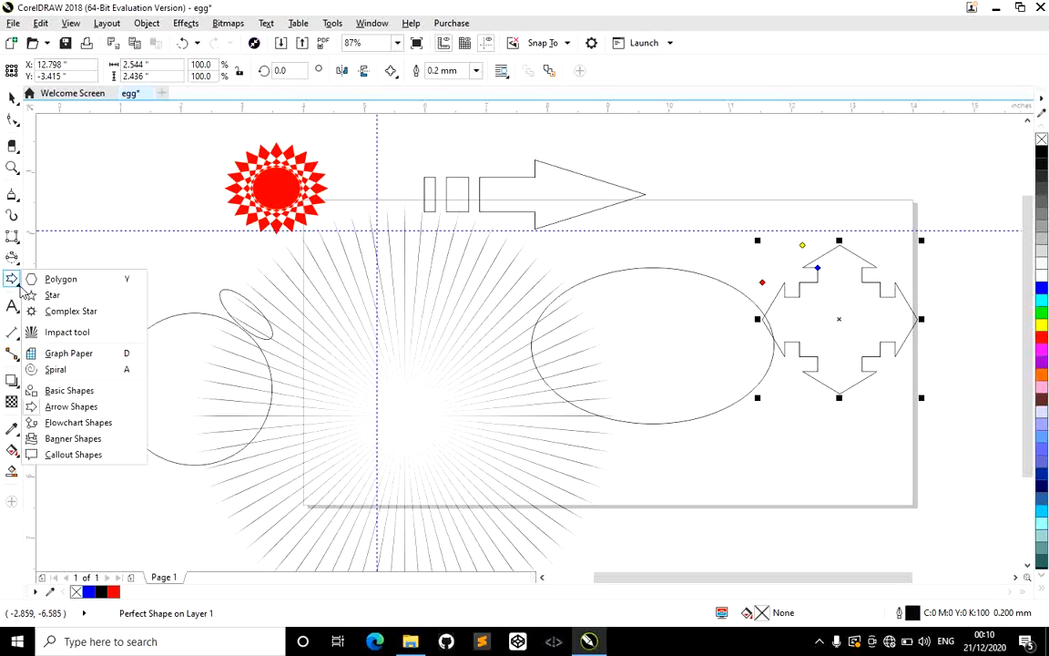
{"action": "left_click", "coordinate": [62, 458]}
{"action": "left_click_drag", "start_coordinate": [72, 246], "coordinate": [233, 385]}
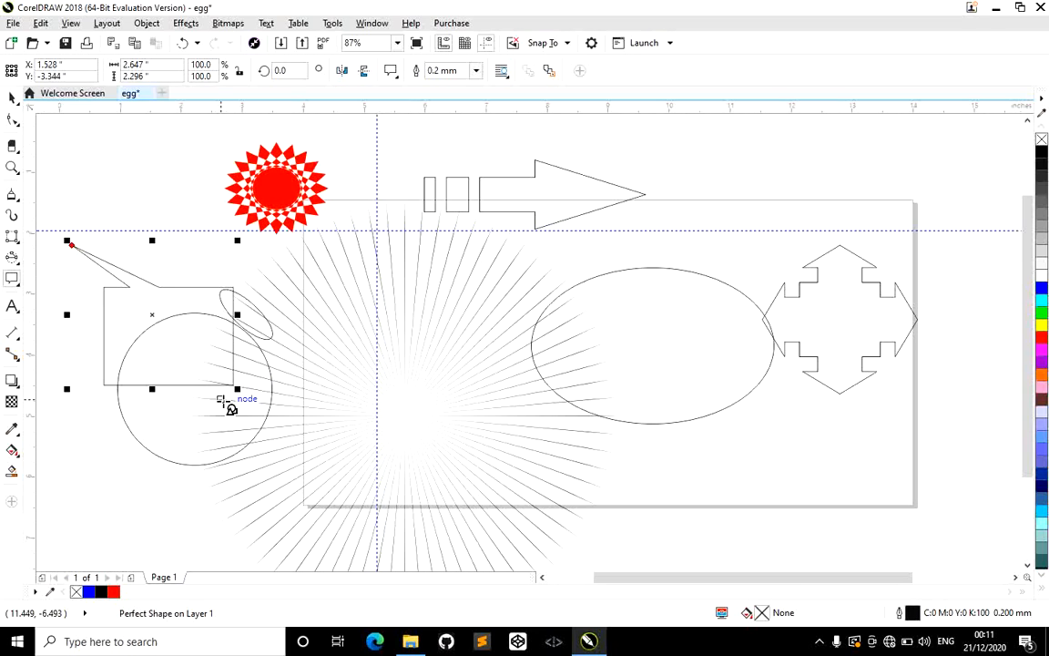
{"action": "left_click_drag", "start_coordinate": [152, 315], "coordinate": [693, 398]}
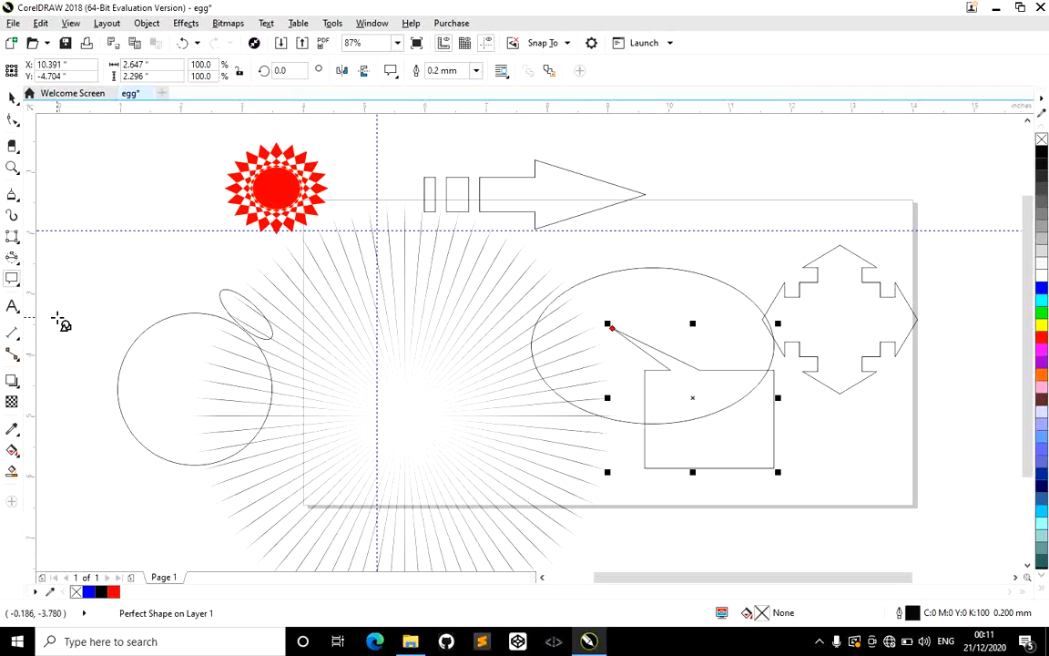
{"action": "left_click", "coordinate": [19, 286]}
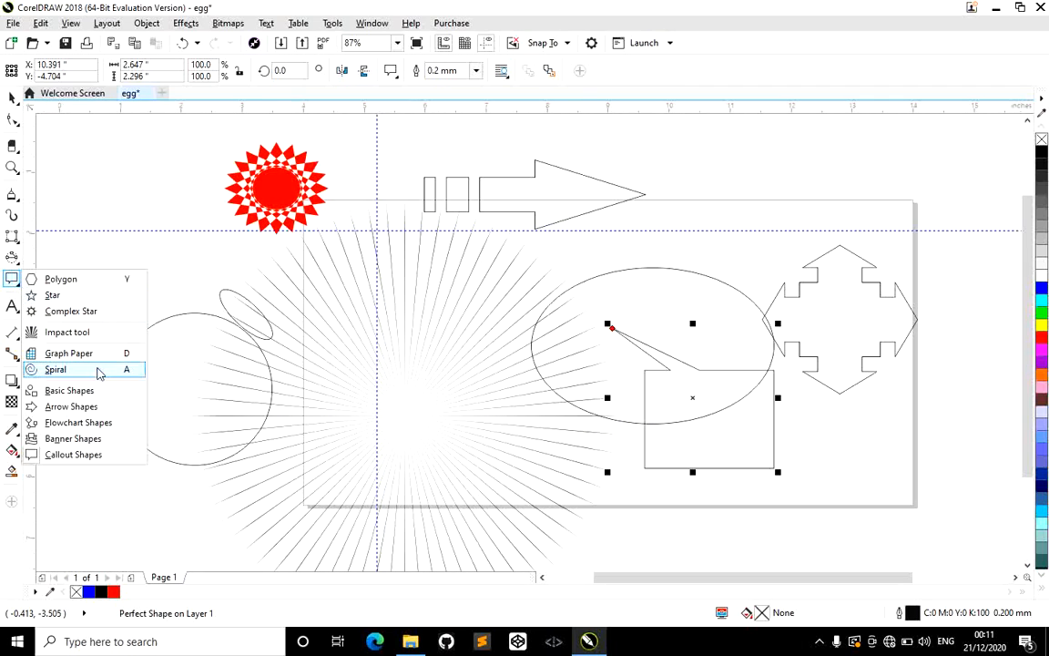
{"action": "left_click", "coordinate": [56, 407]}
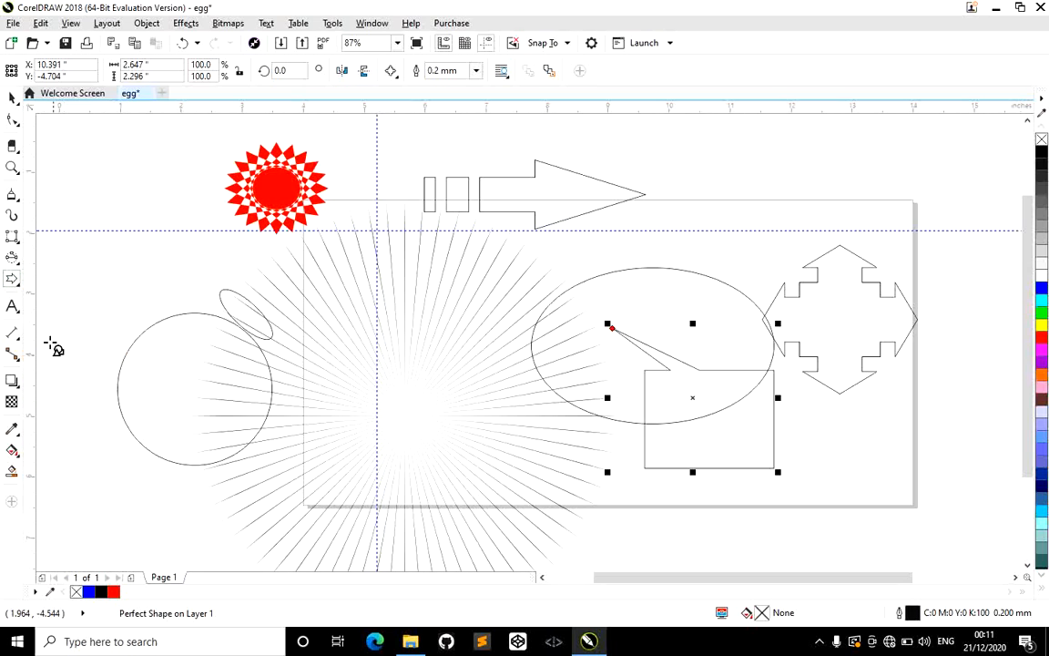
{"action": "left_click", "coordinate": [20, 286]}
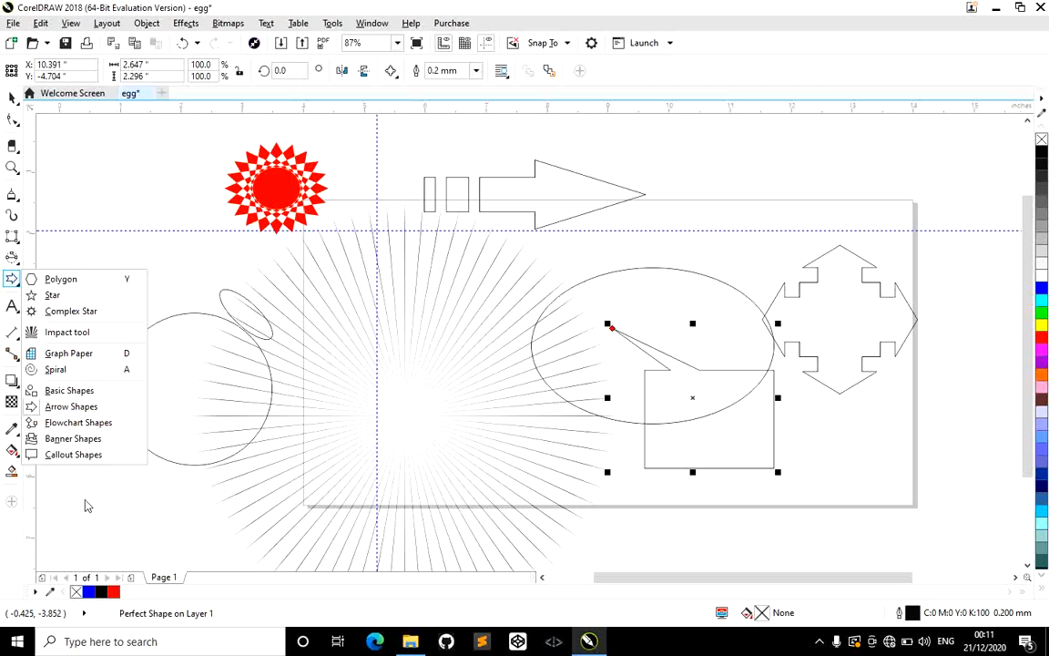
{"action": "left_click", "coordinate": [180, 397]}
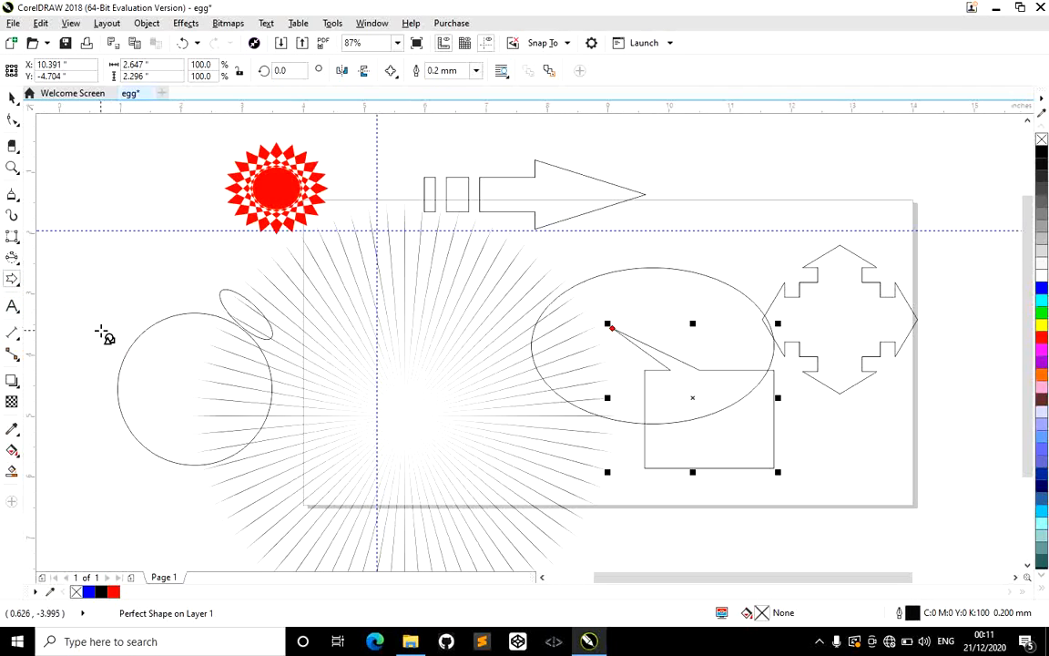
{"action": "left_click", "coordinate": [18, 288]}
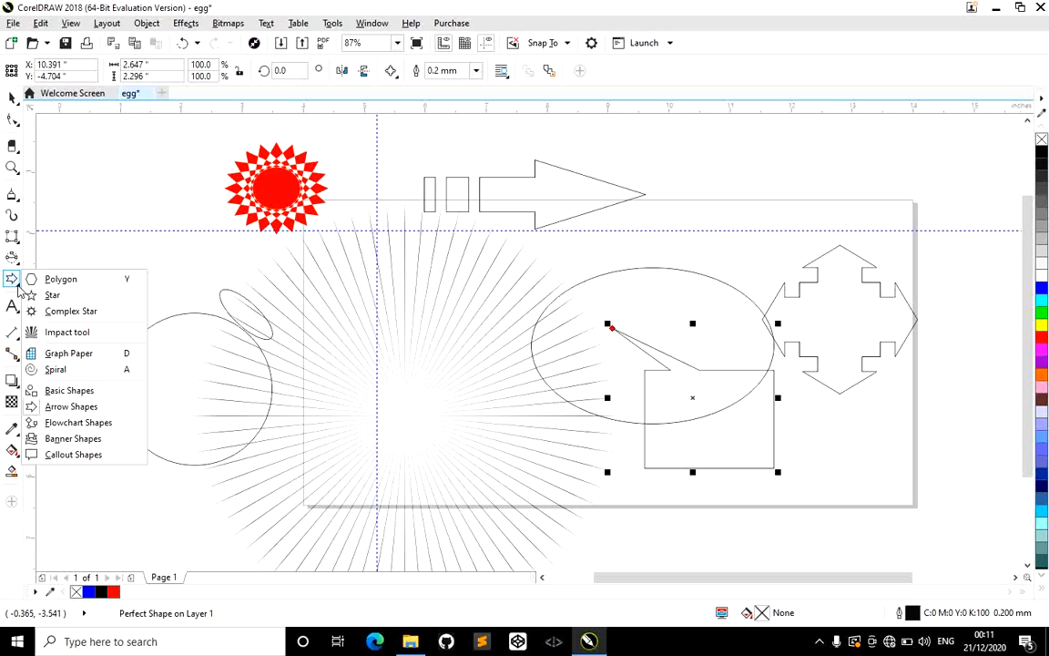